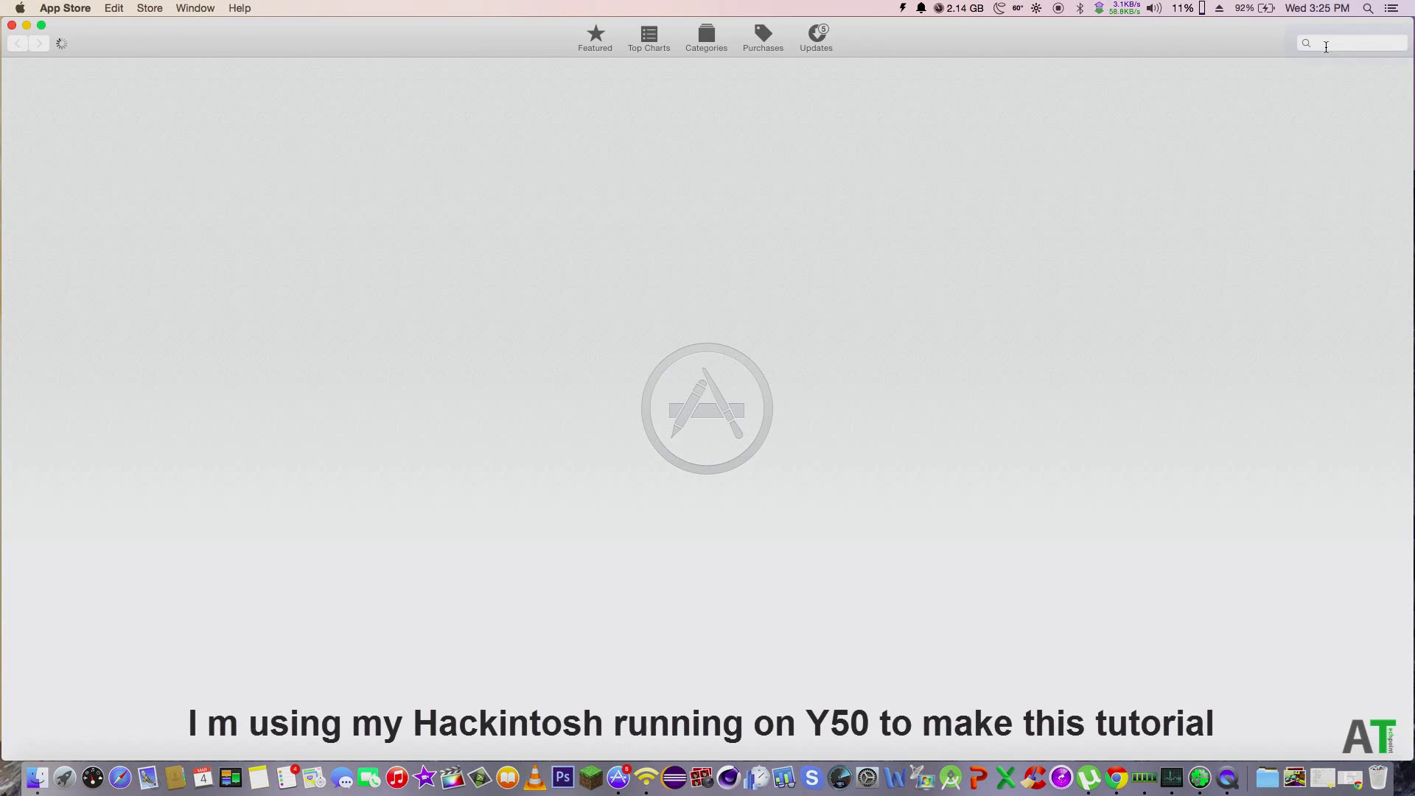
- Search the App Store for 'yosemite', open the OS X Yosemite page, then minimize the window
text(yosemit)
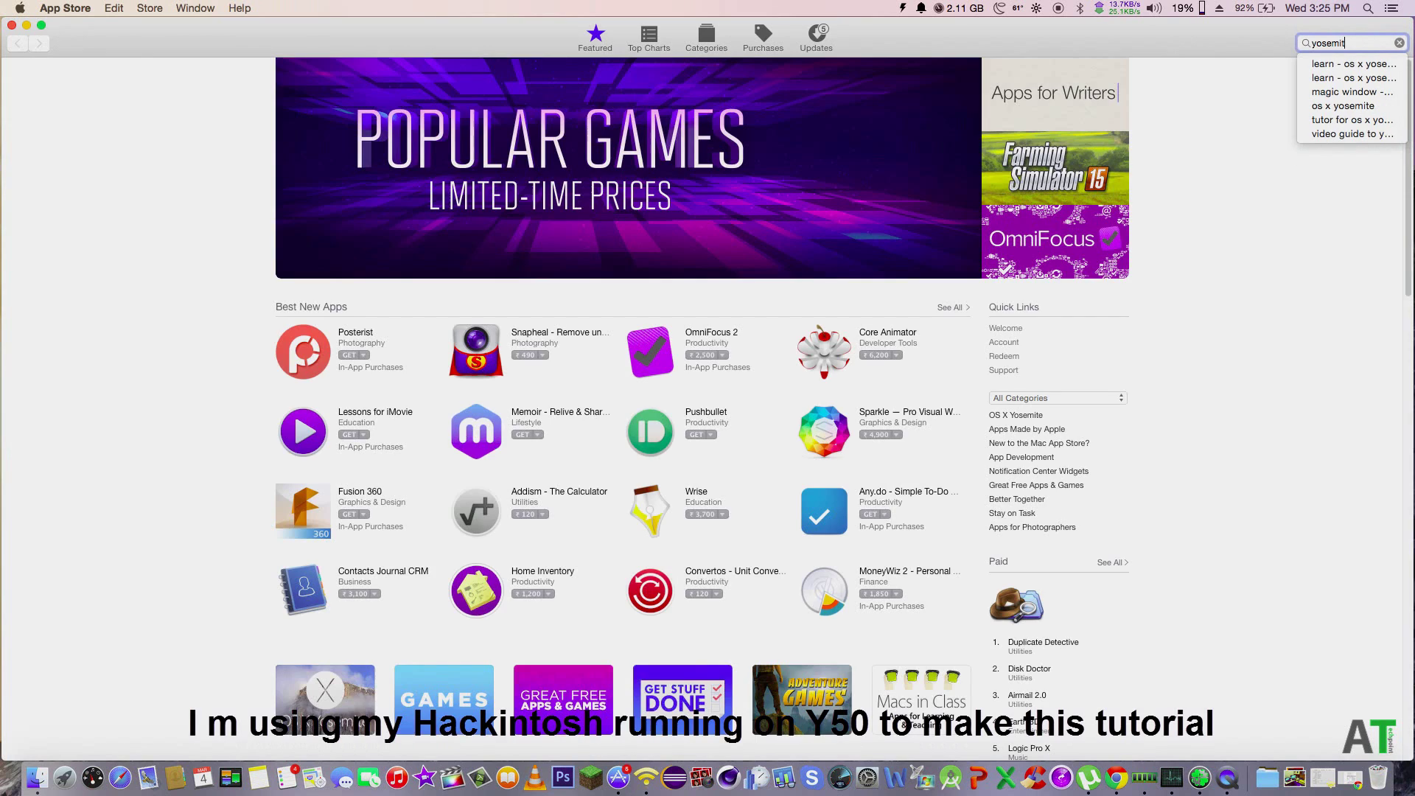
text(e)
key(Return)
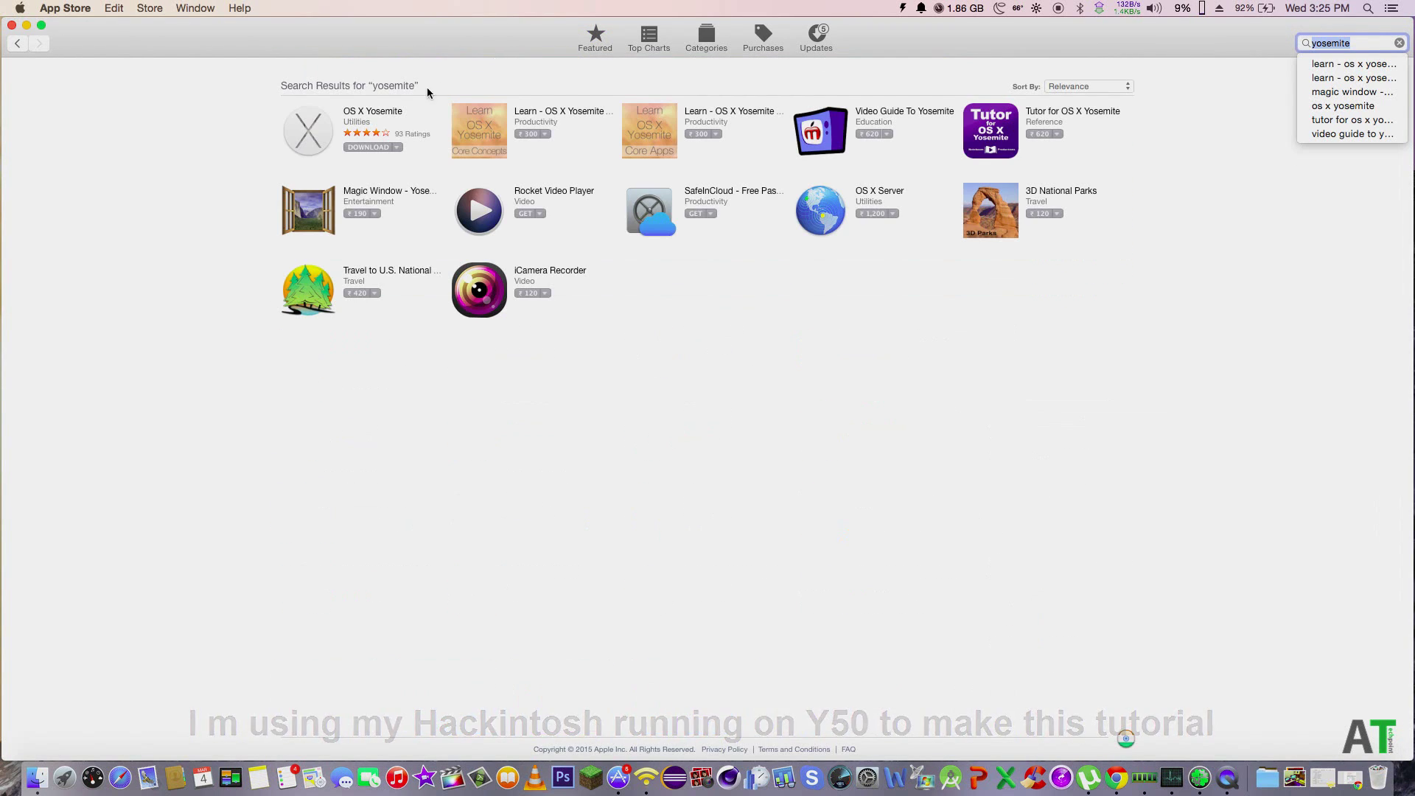
click(426, 90)
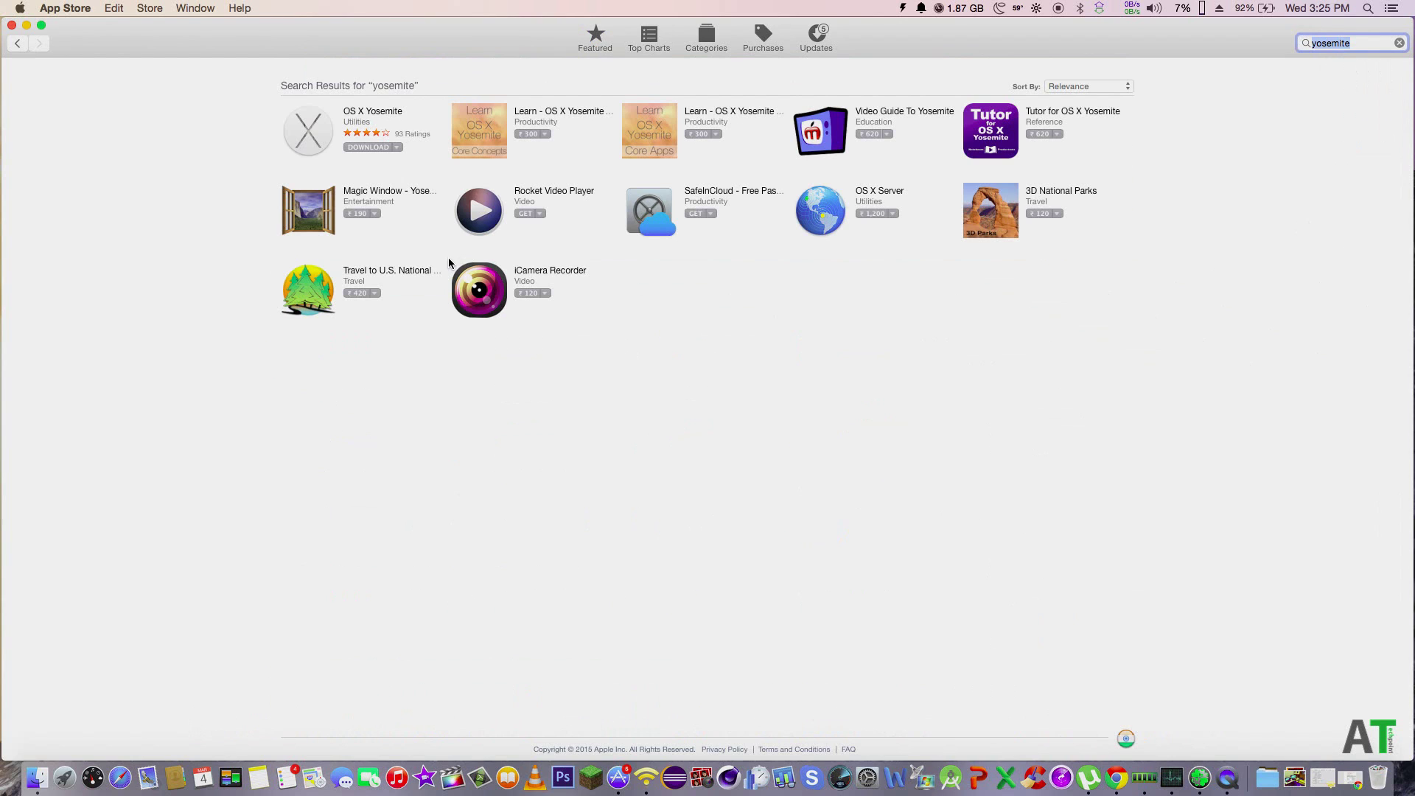
click(378, 115)
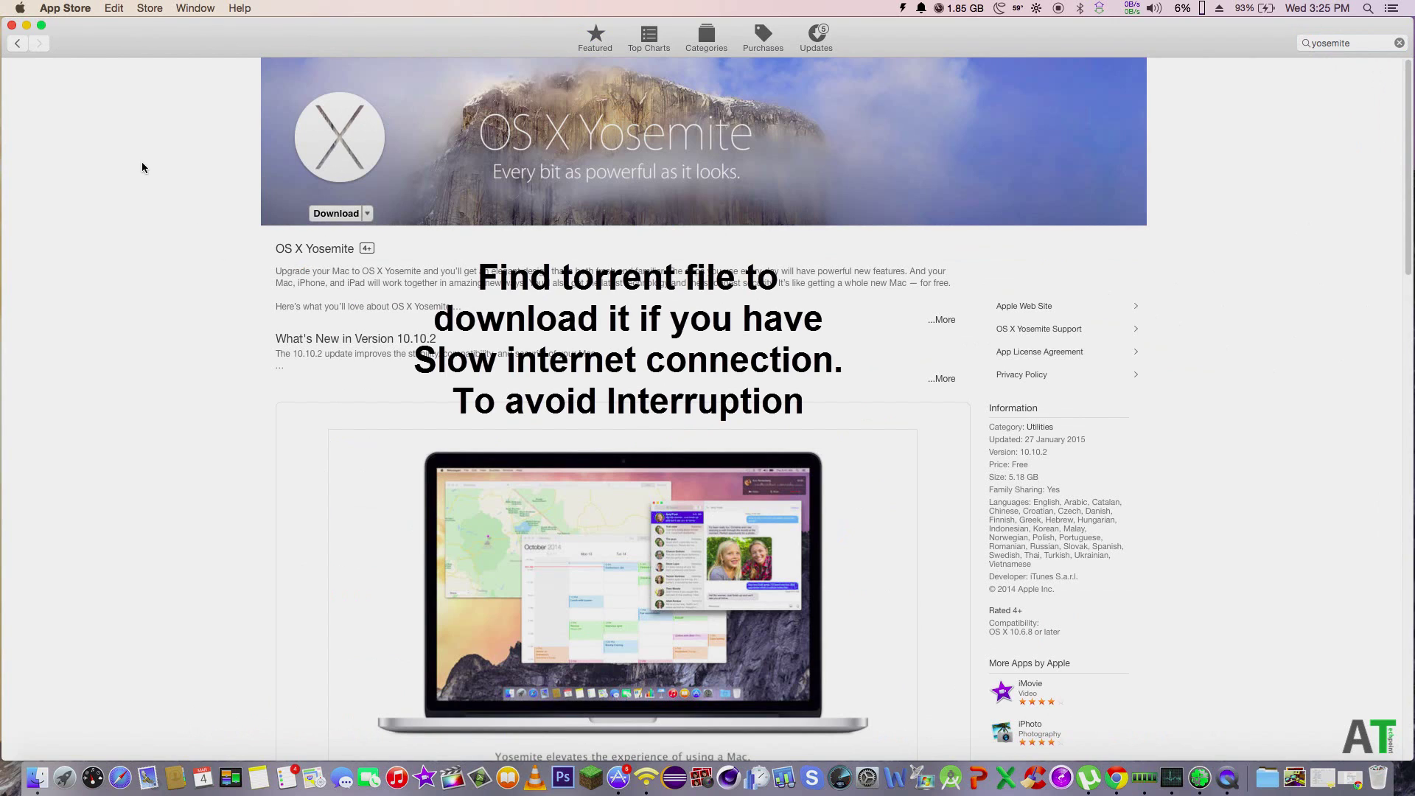
click(26, 26)
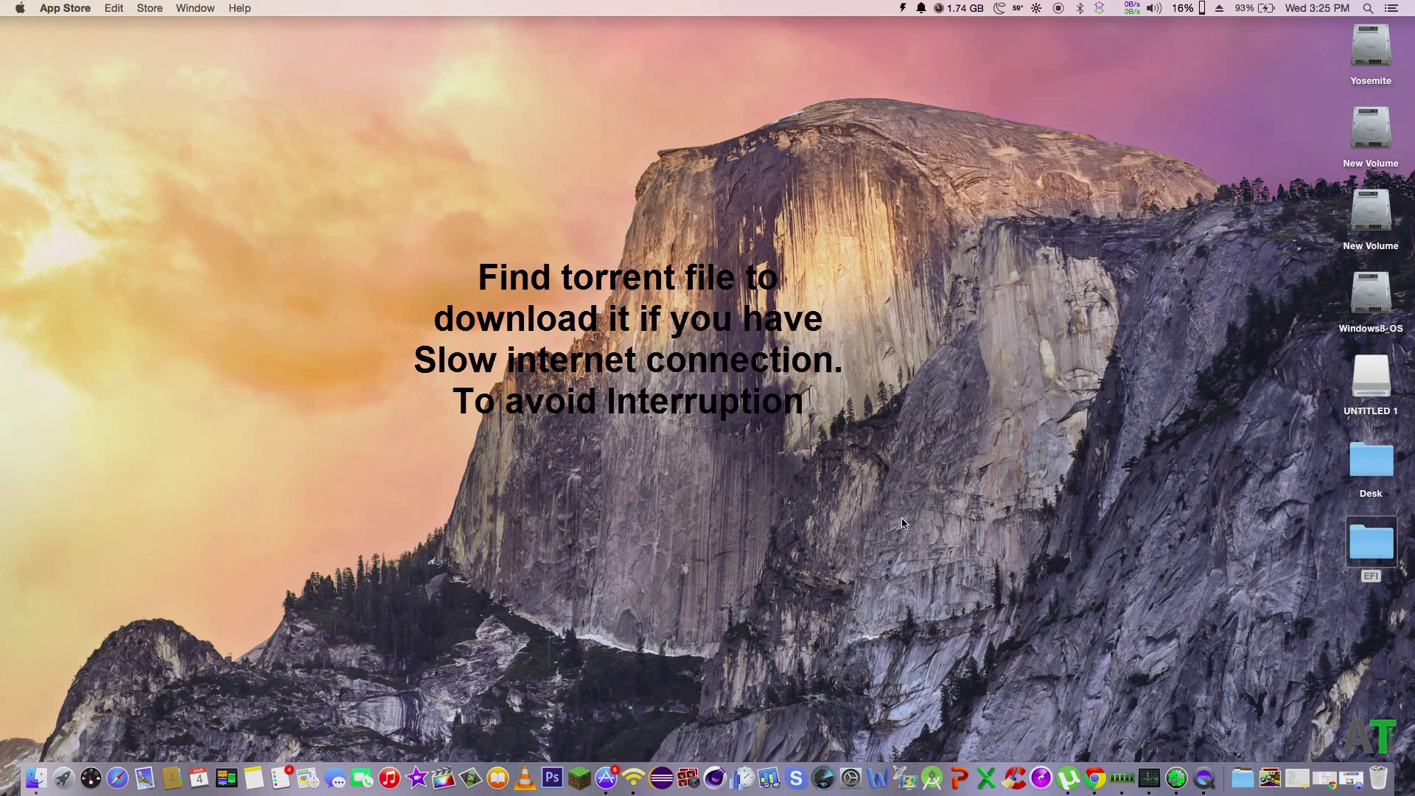
- Open the Applications folder from the Dock, verify the 5.17 GB Install OS X Yosemite app is there, then minimize the window
right_click(1239, 774)
click(1254, 723)
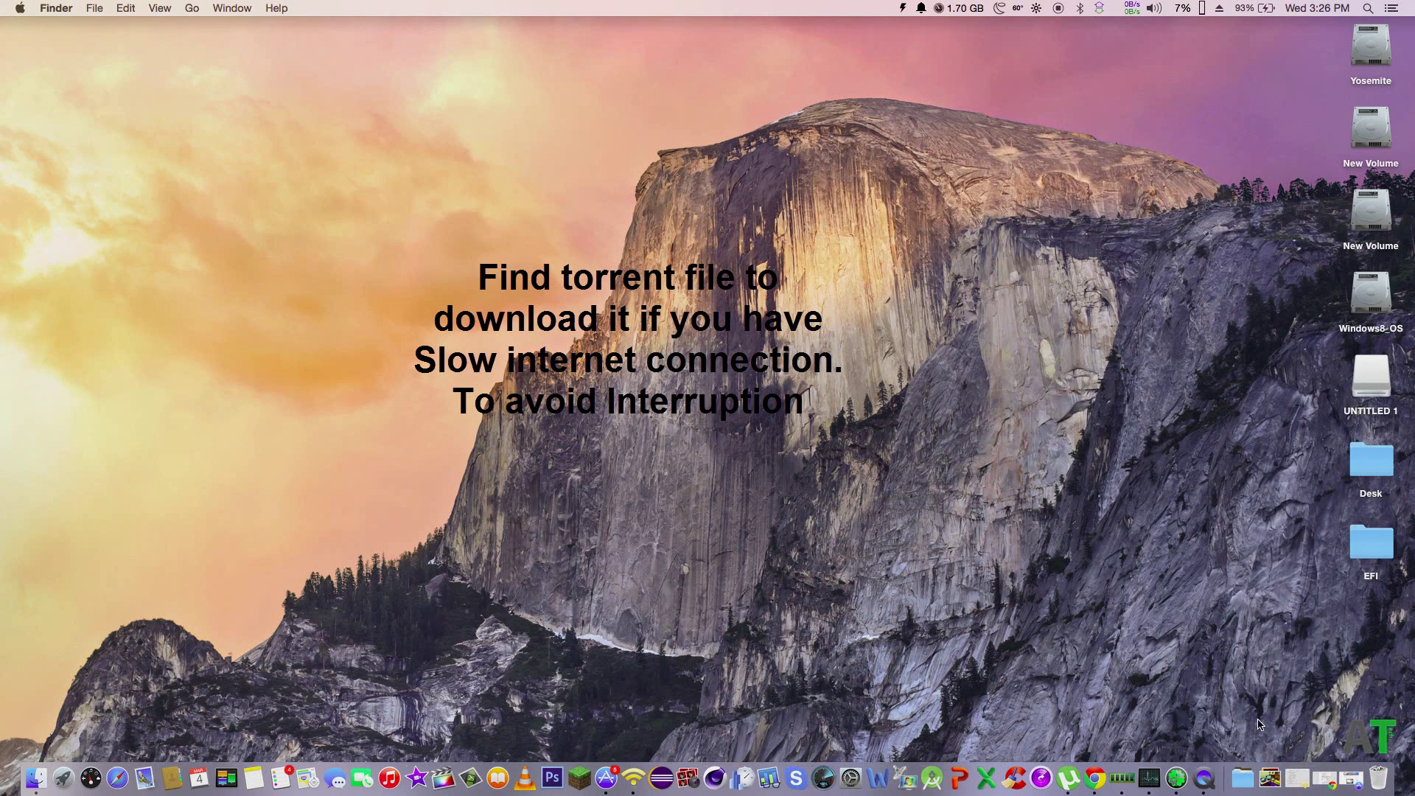
click(313, 97)
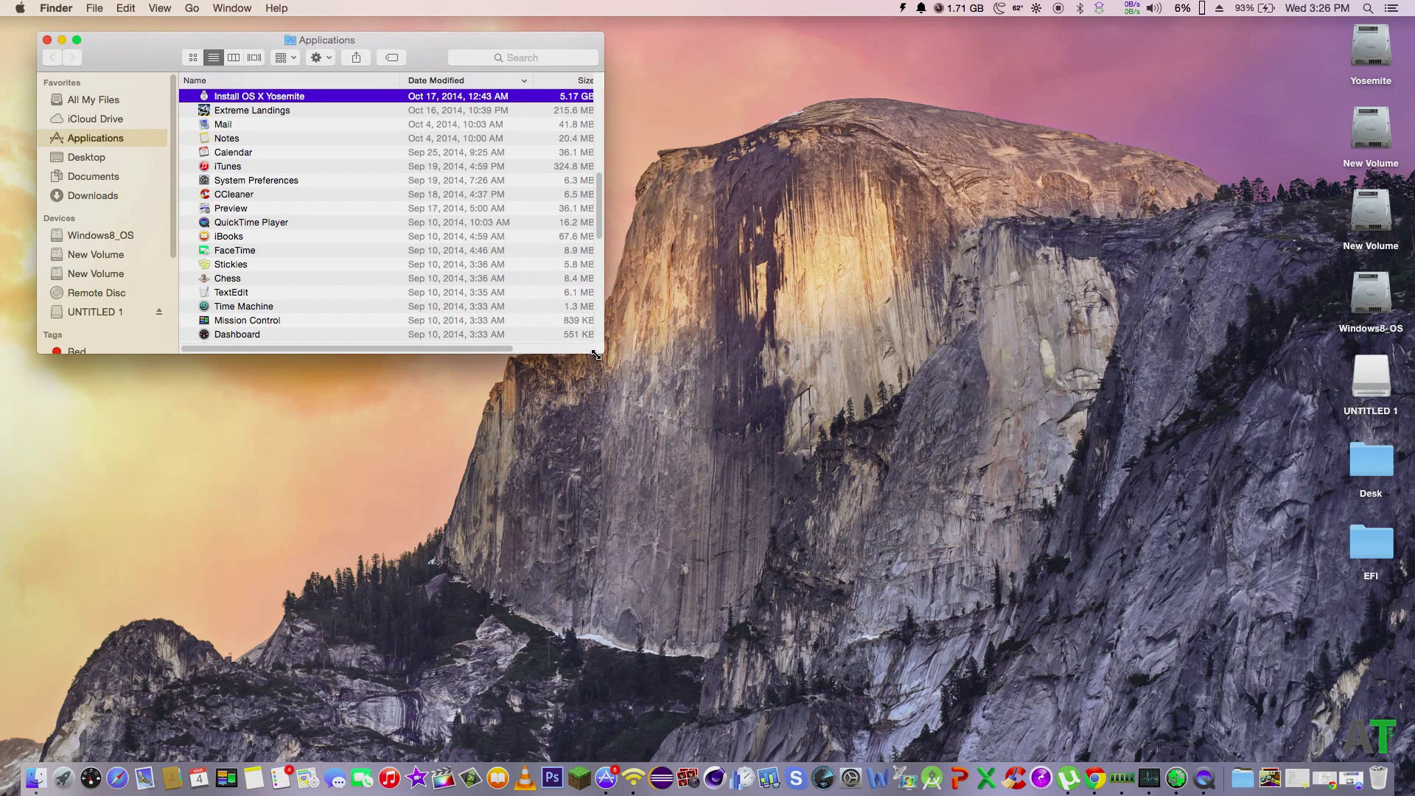
drag(600, 361, 686, 424)
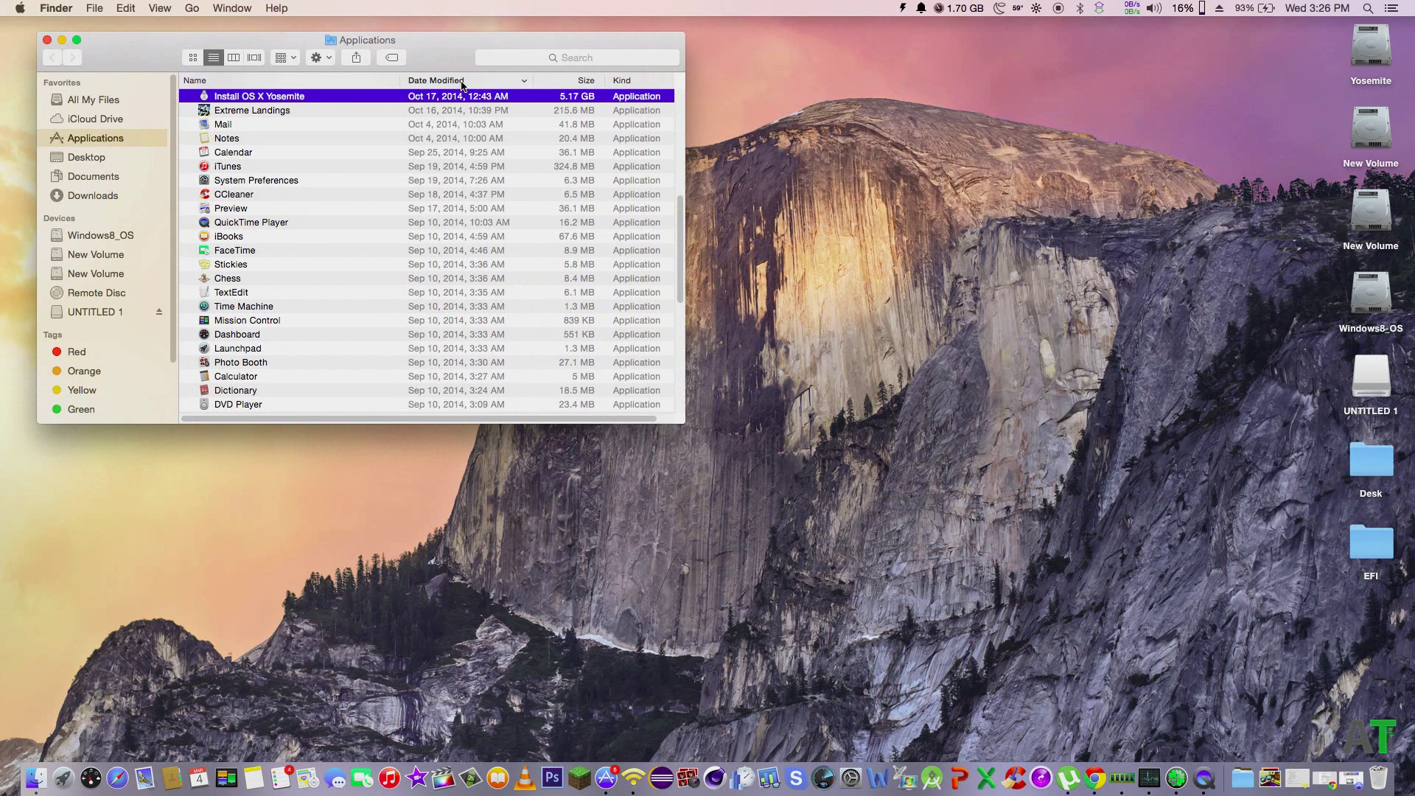
click(1119, 92)
click(62, 40)
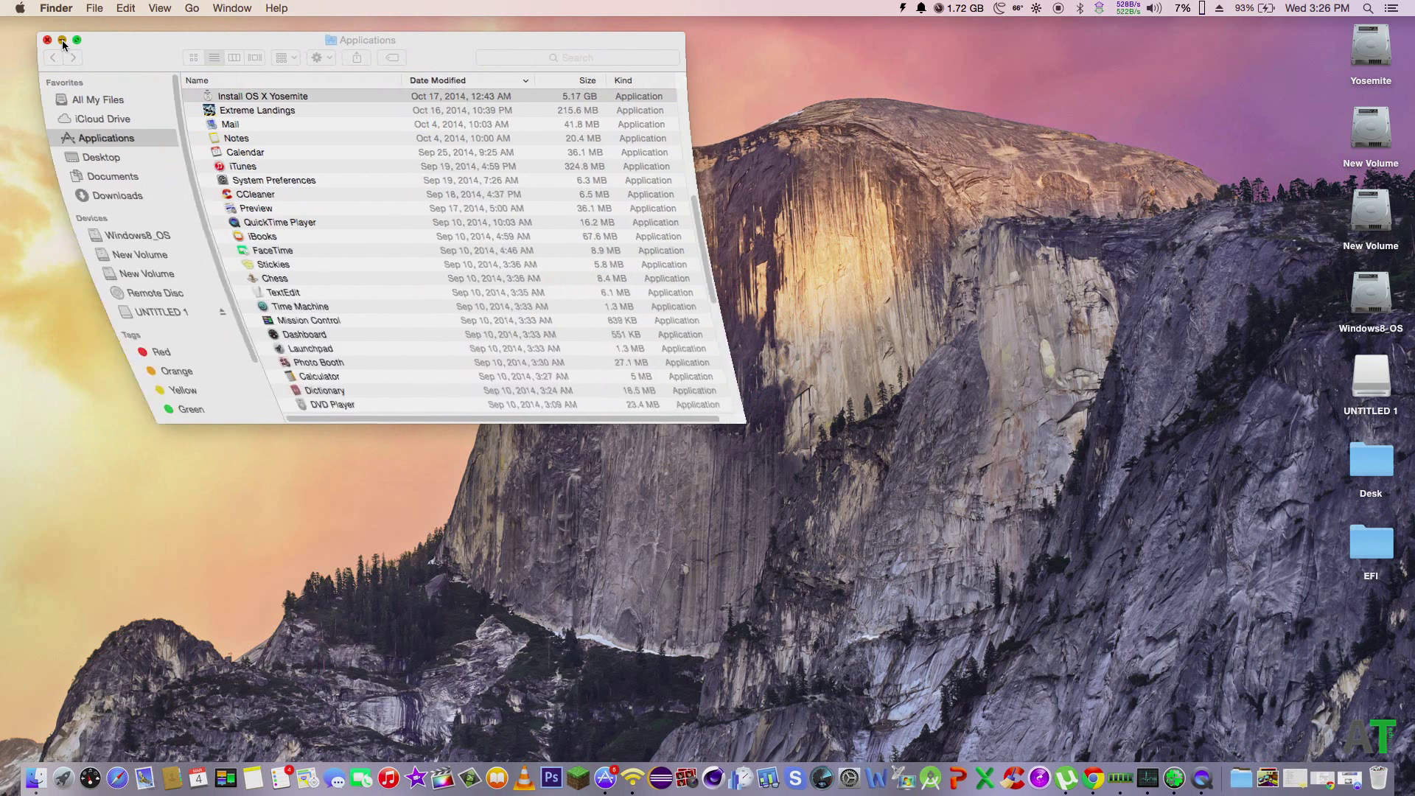
- Launch Disk Utility through a Spotlight search for 'disk'
click(1365, 7)
text(disl)
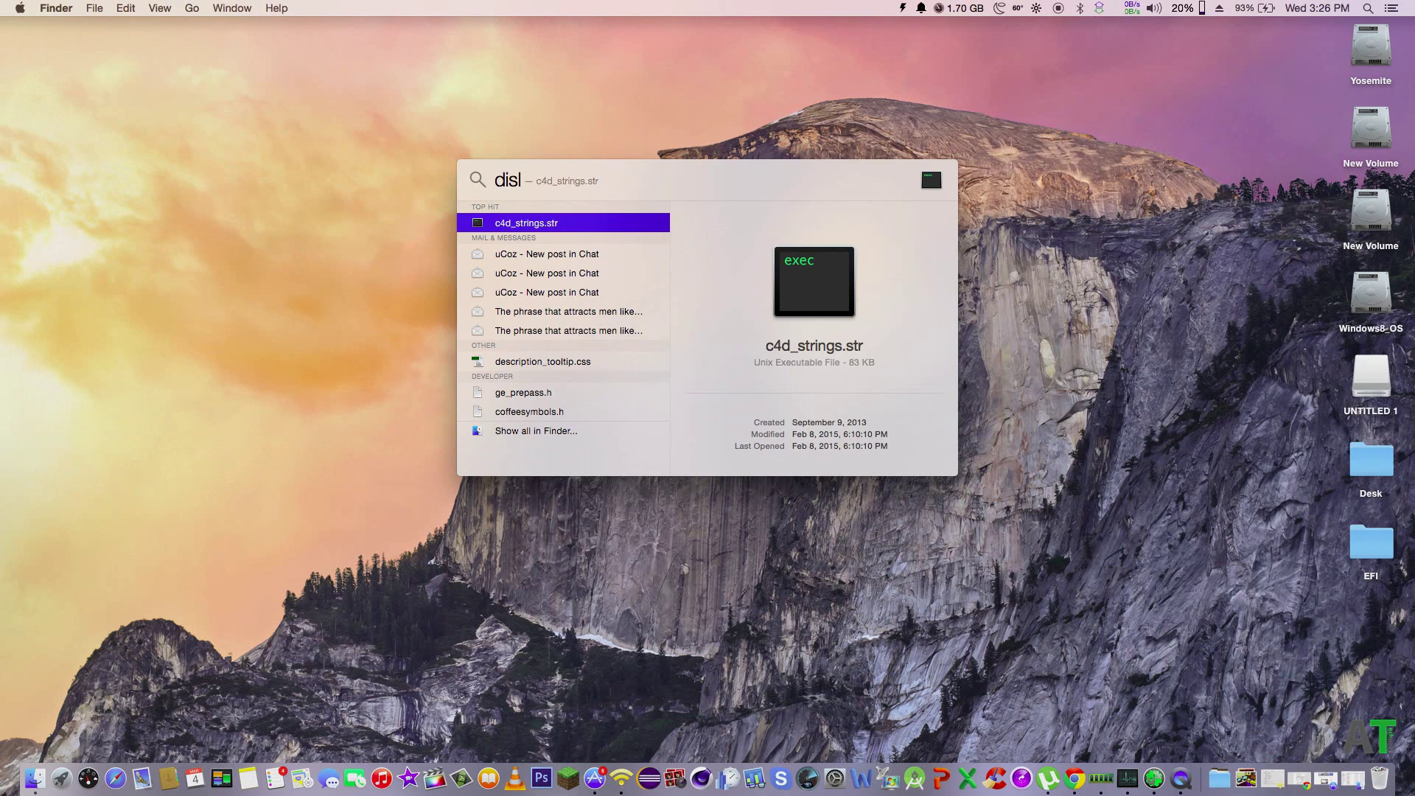
key(BackSpace)
text(k)
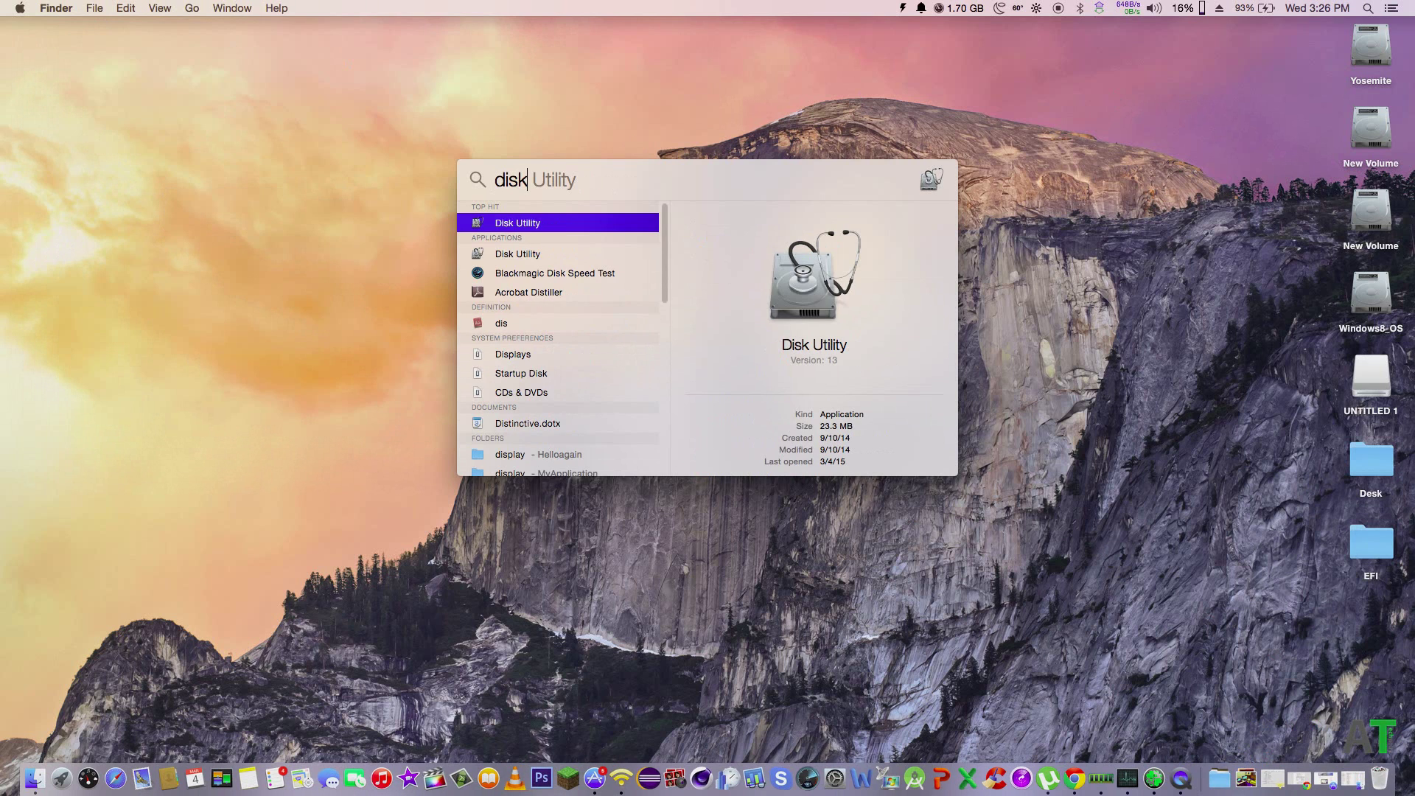
key(Return)
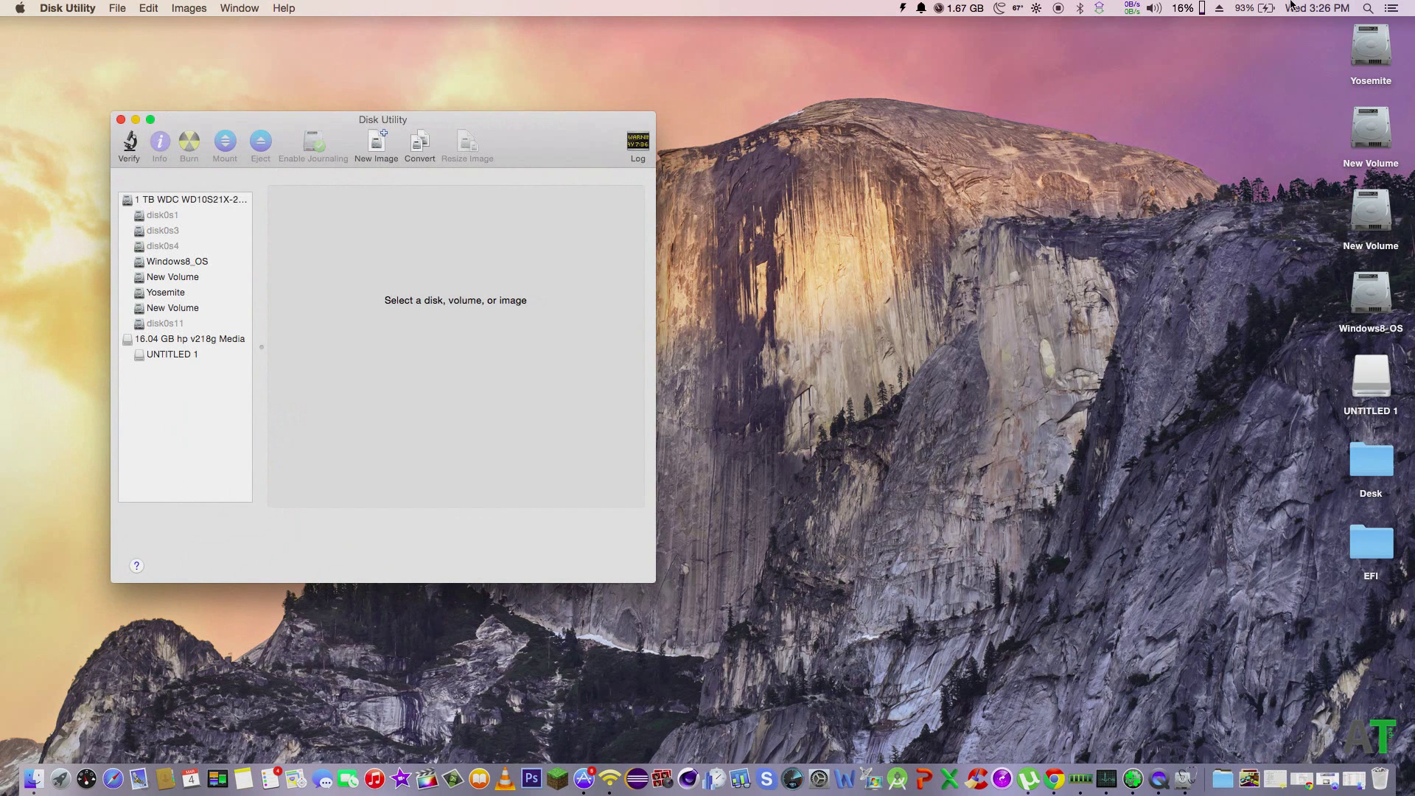
- Split the 16.04 GB hp v218g drive into 2 partitions, with a 3 GB first partition named CLOVER
click(221, 341)
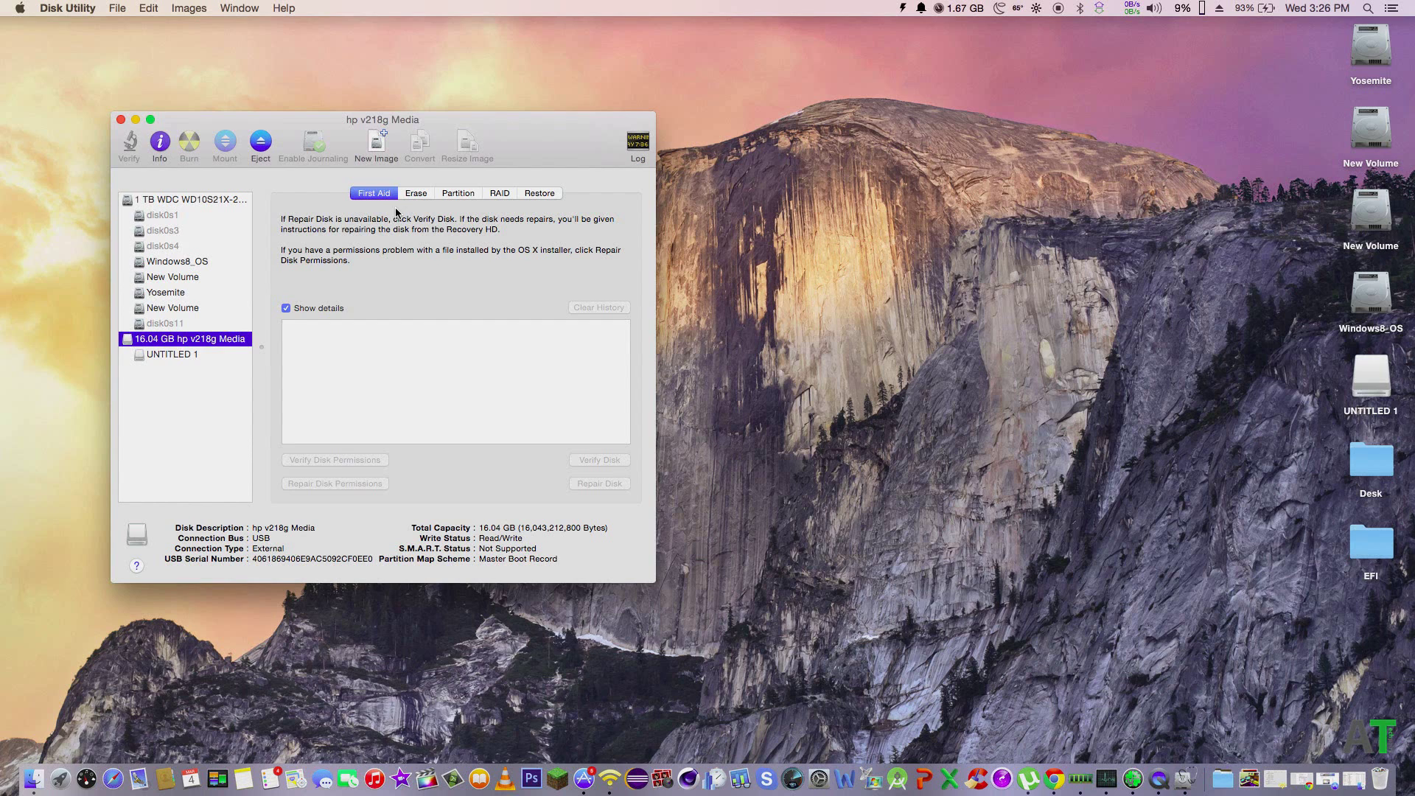
click(445, 197)
click(401, 238)
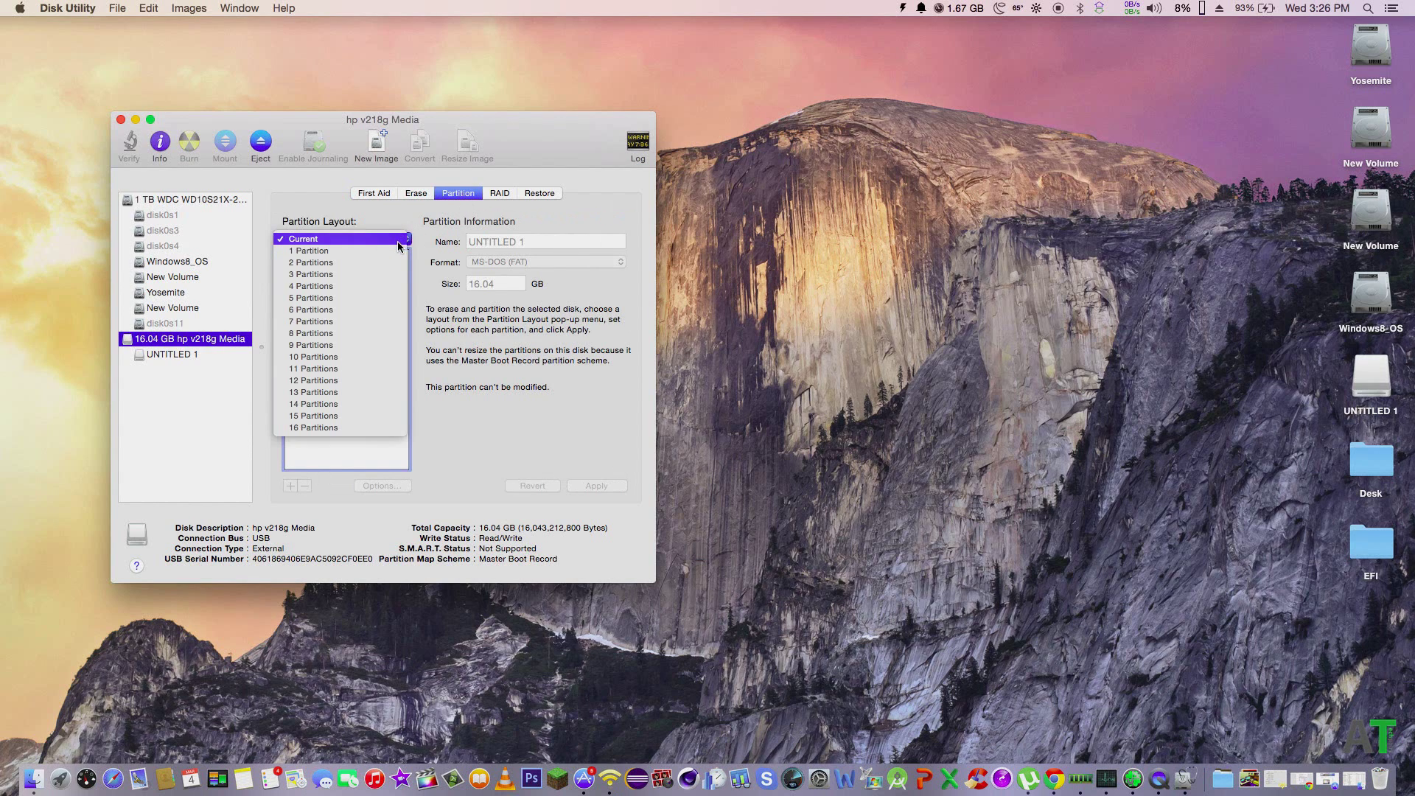
click(383, 263)
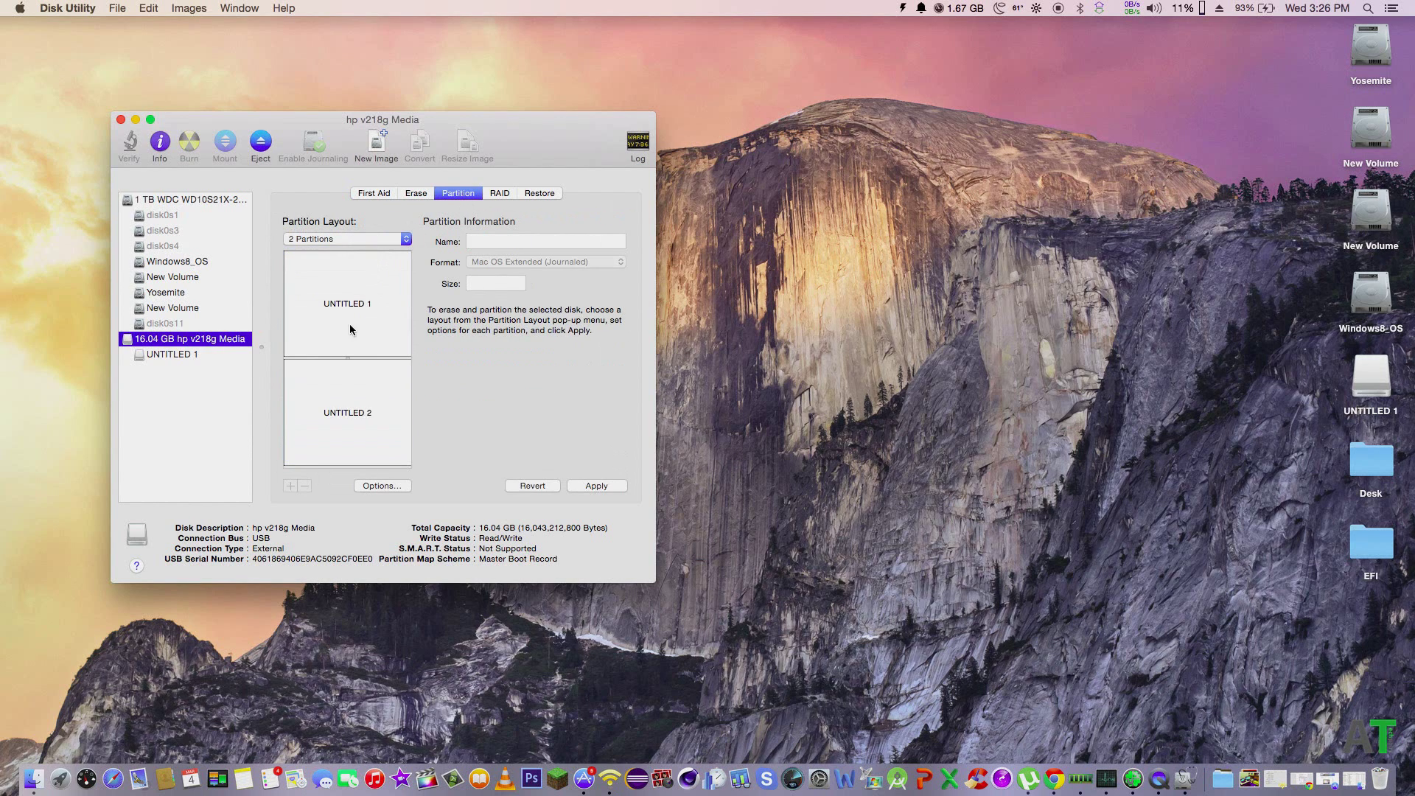
drag(348, 359, 349, 291)
drag(536, 242, 454, 241)
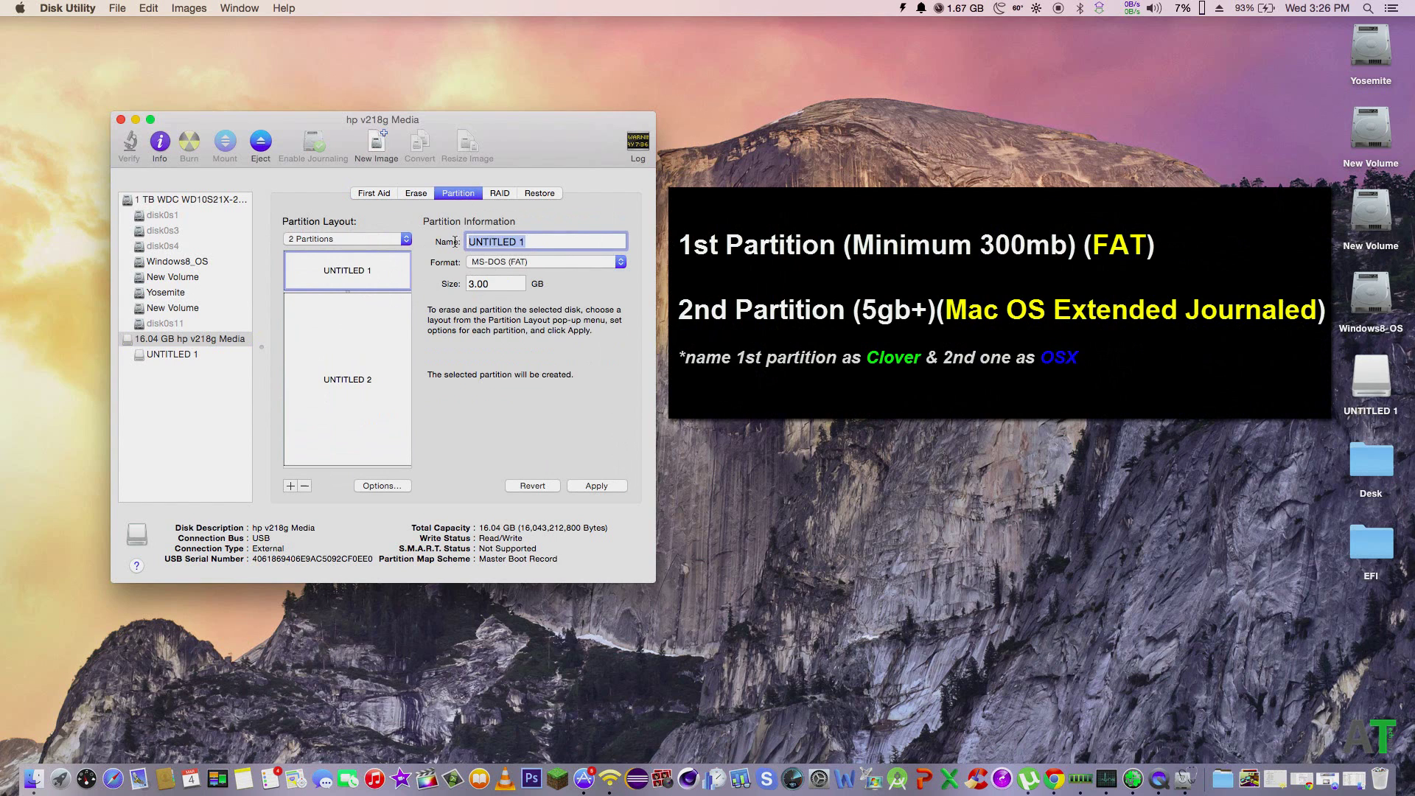
text(CLOVER)
- Name the second partition OSX as Mac OS Extended (Journaled), keeping CLOVER as MS-DOS (FAT)
click(361, 373)
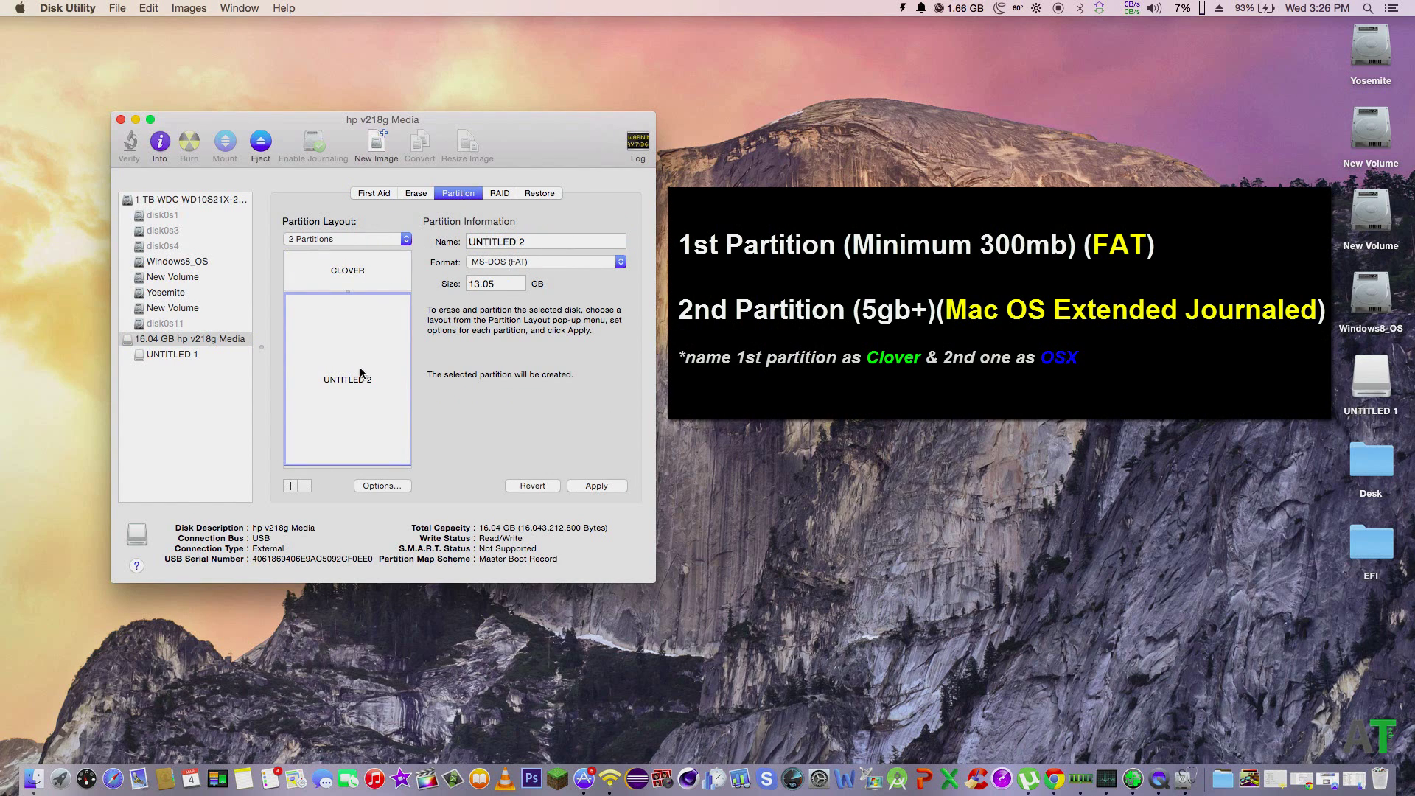
triple_click(541, 246)
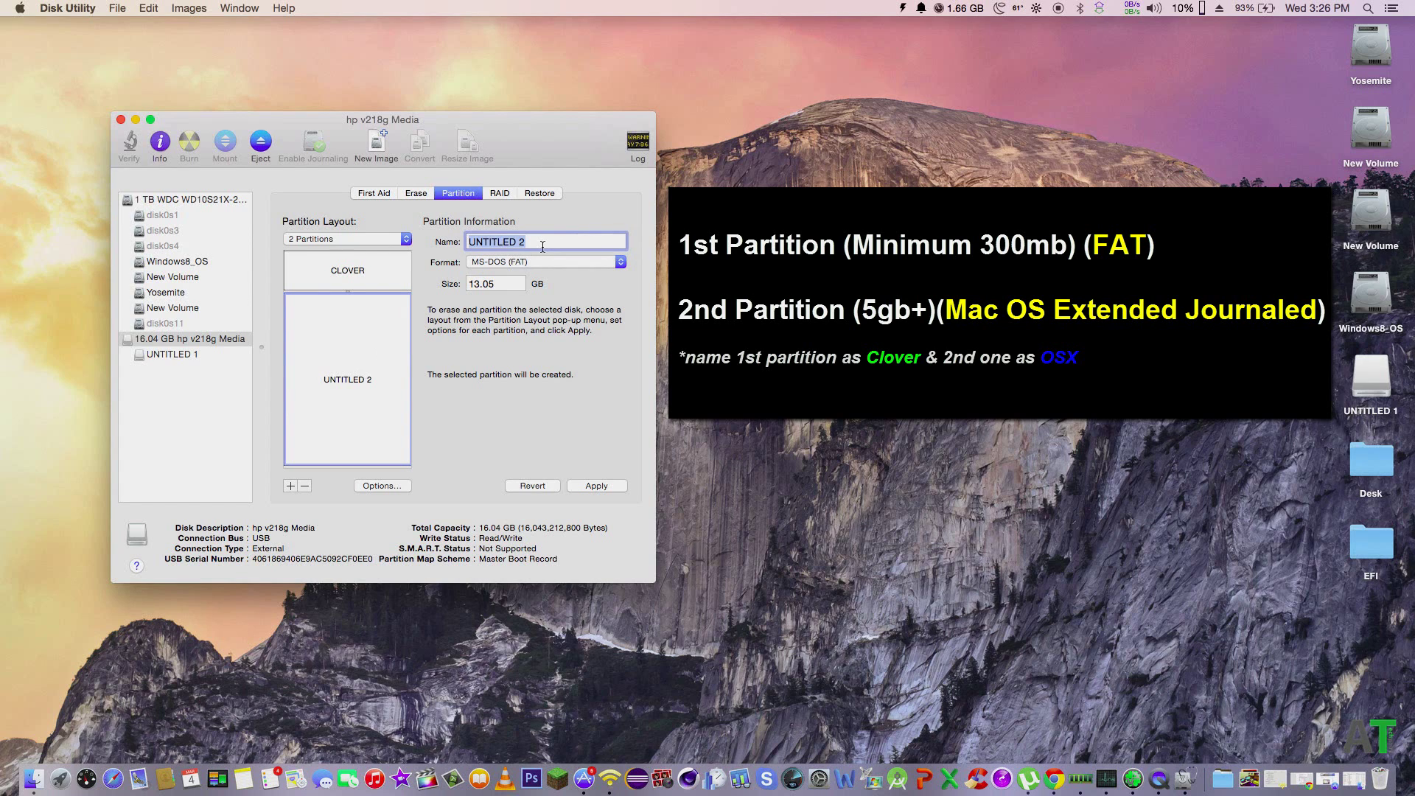
text(OSX)
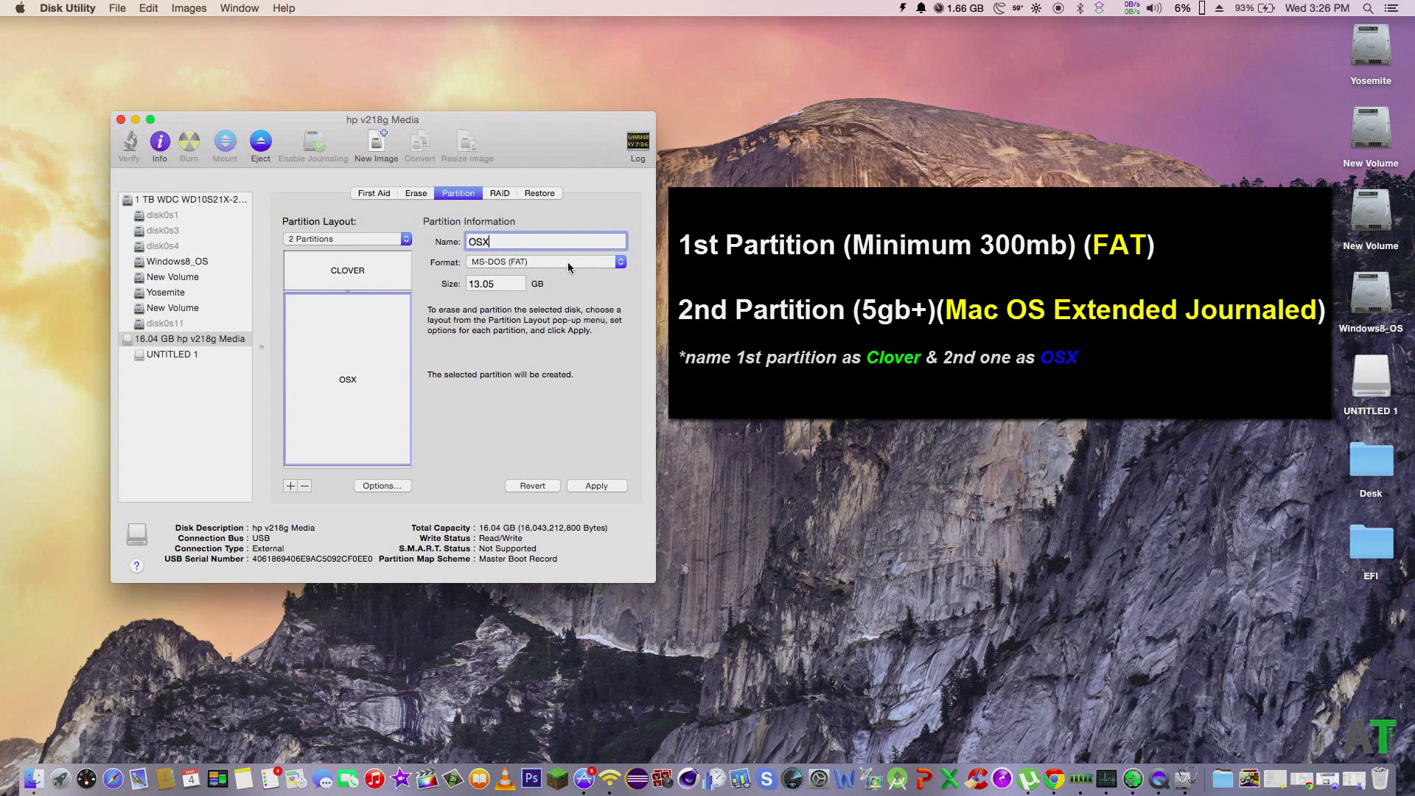
click(568, 262)
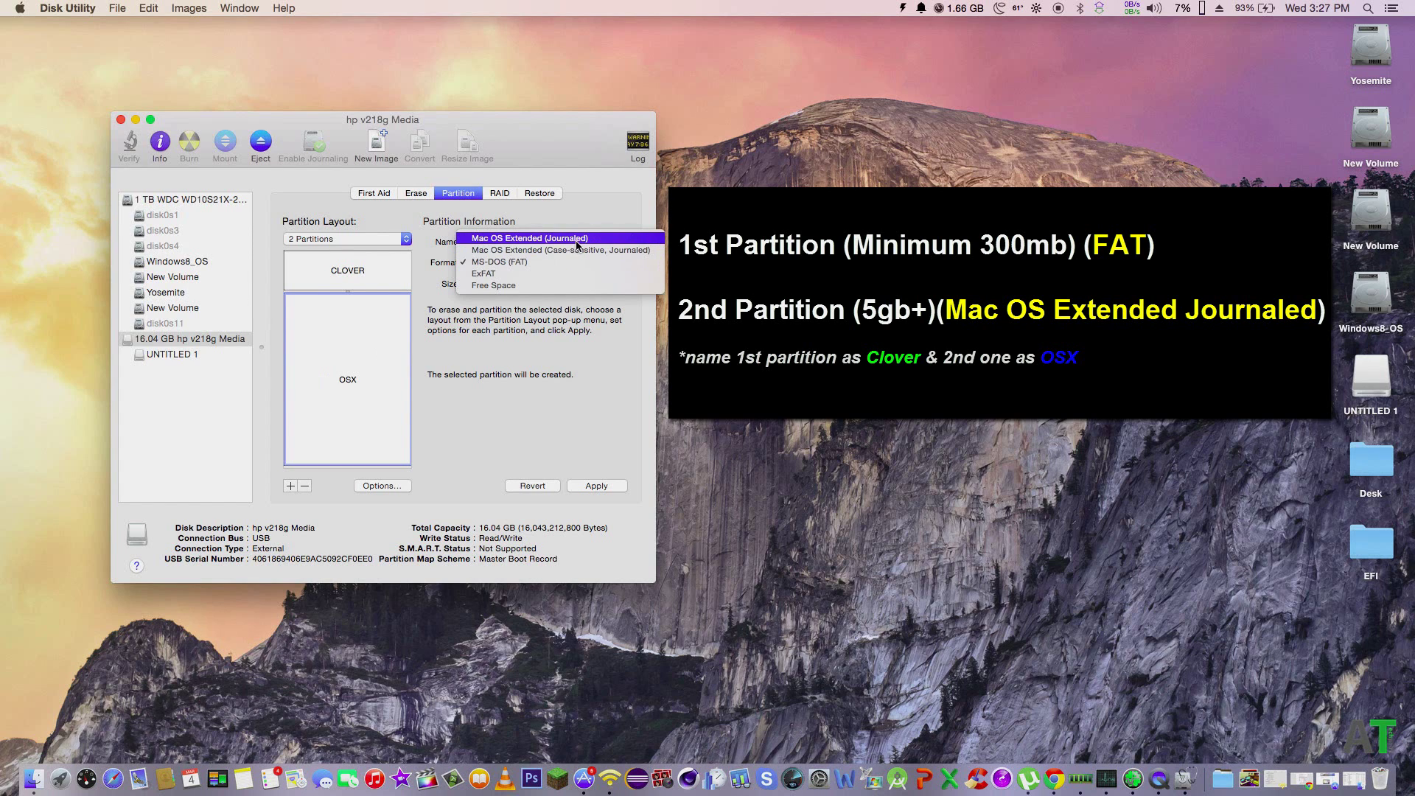
click(577, 241)
click(367, 272)
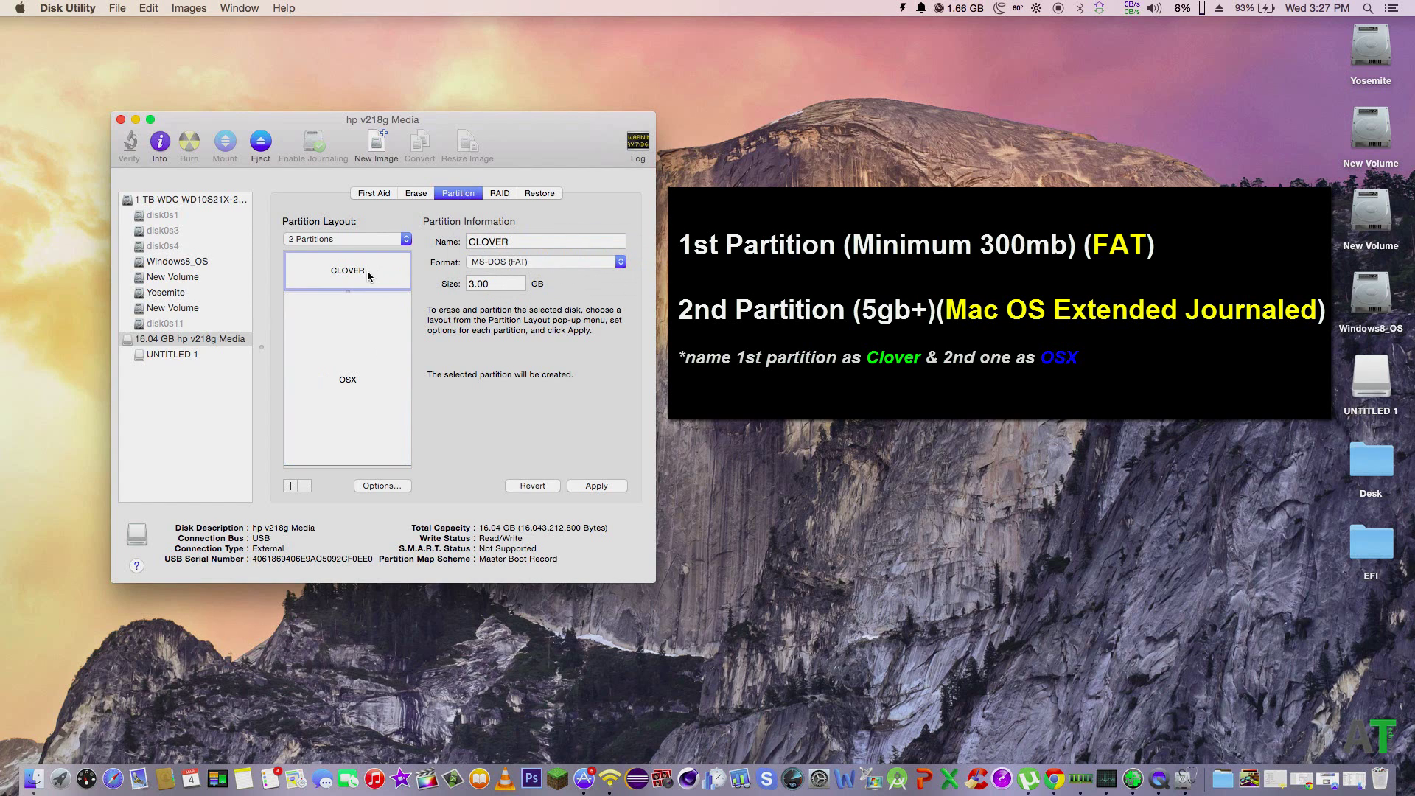
click(555, 266)
click(556, 262)
- Use the Master Boot Record scheme, then apply and confirm partitioning the USB drive
click(398, 488)
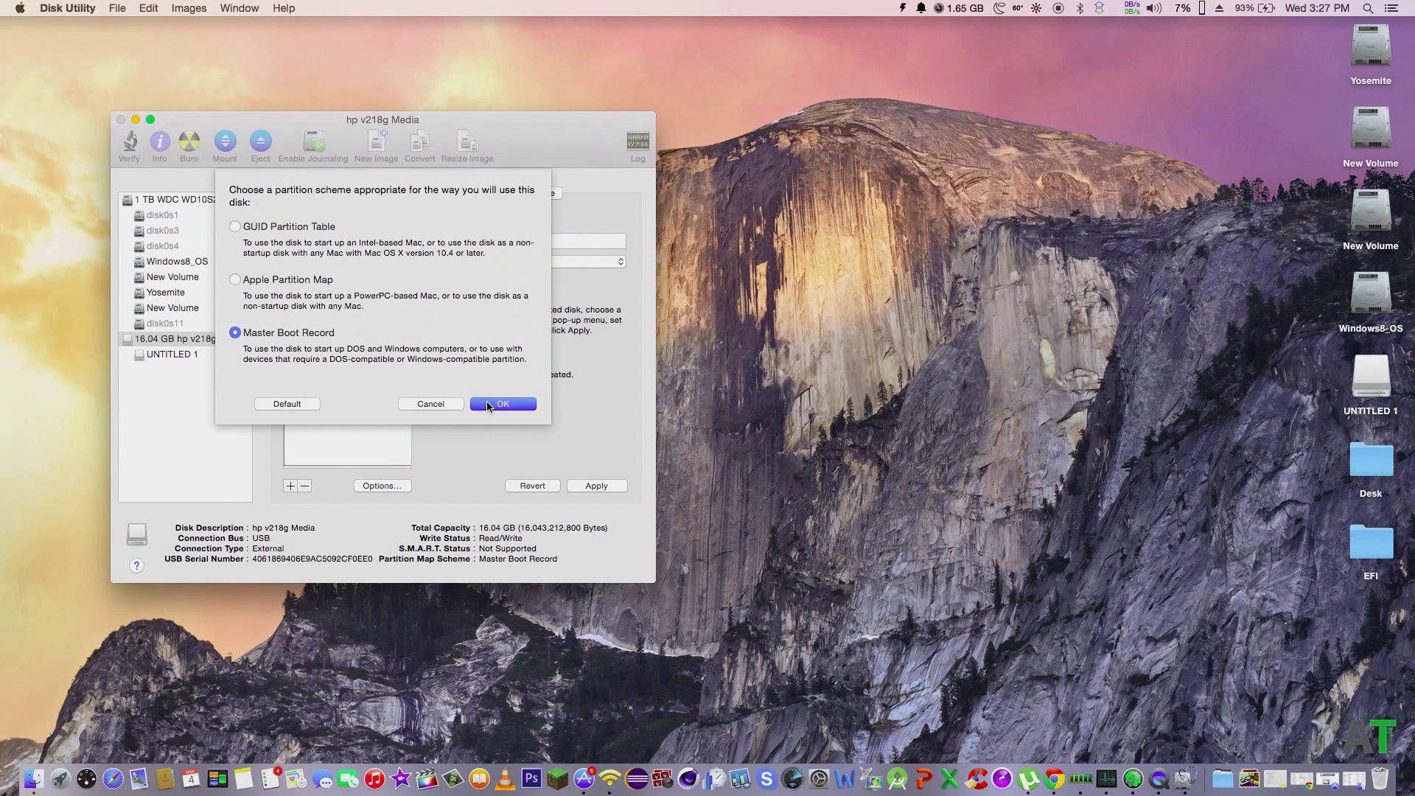
click(488, 404)
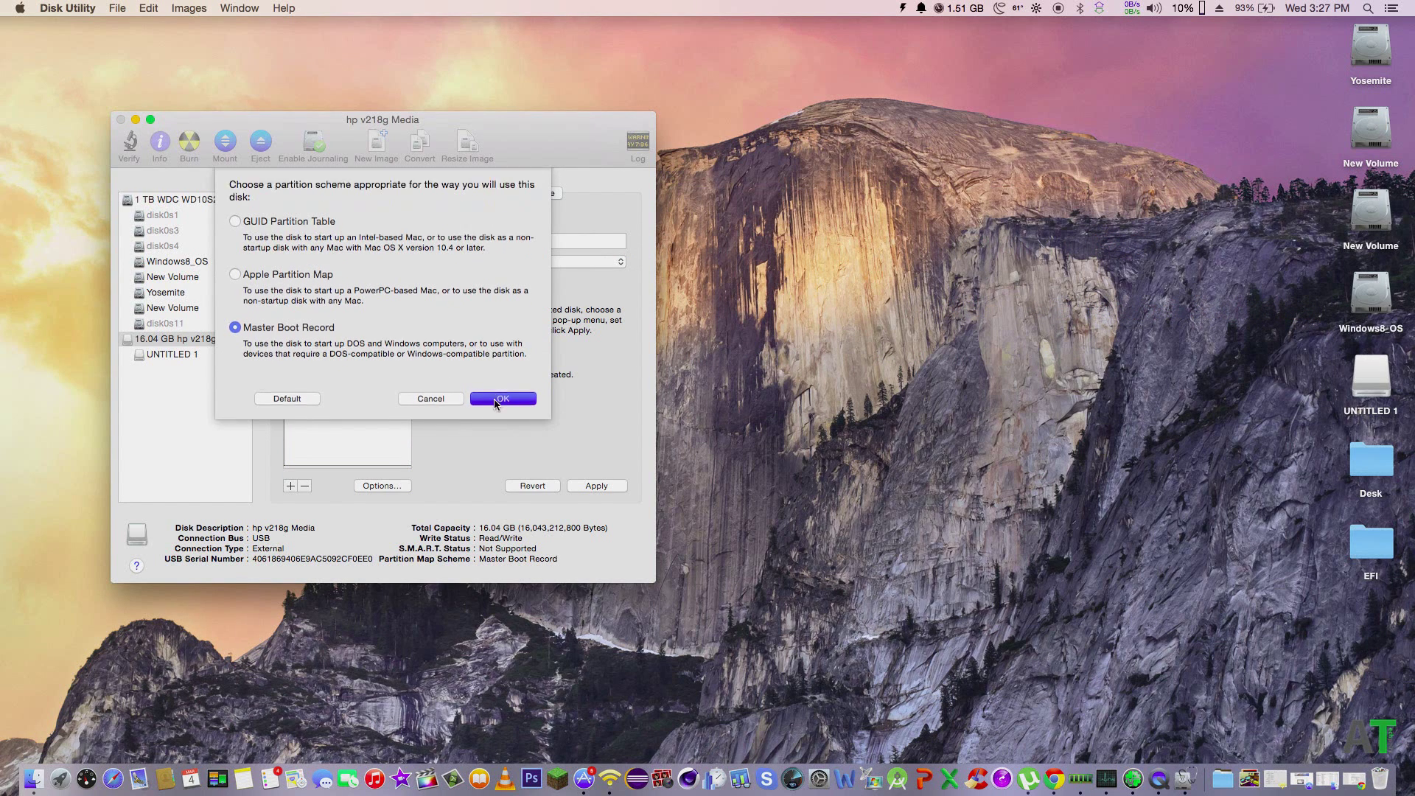
click(597, 486)
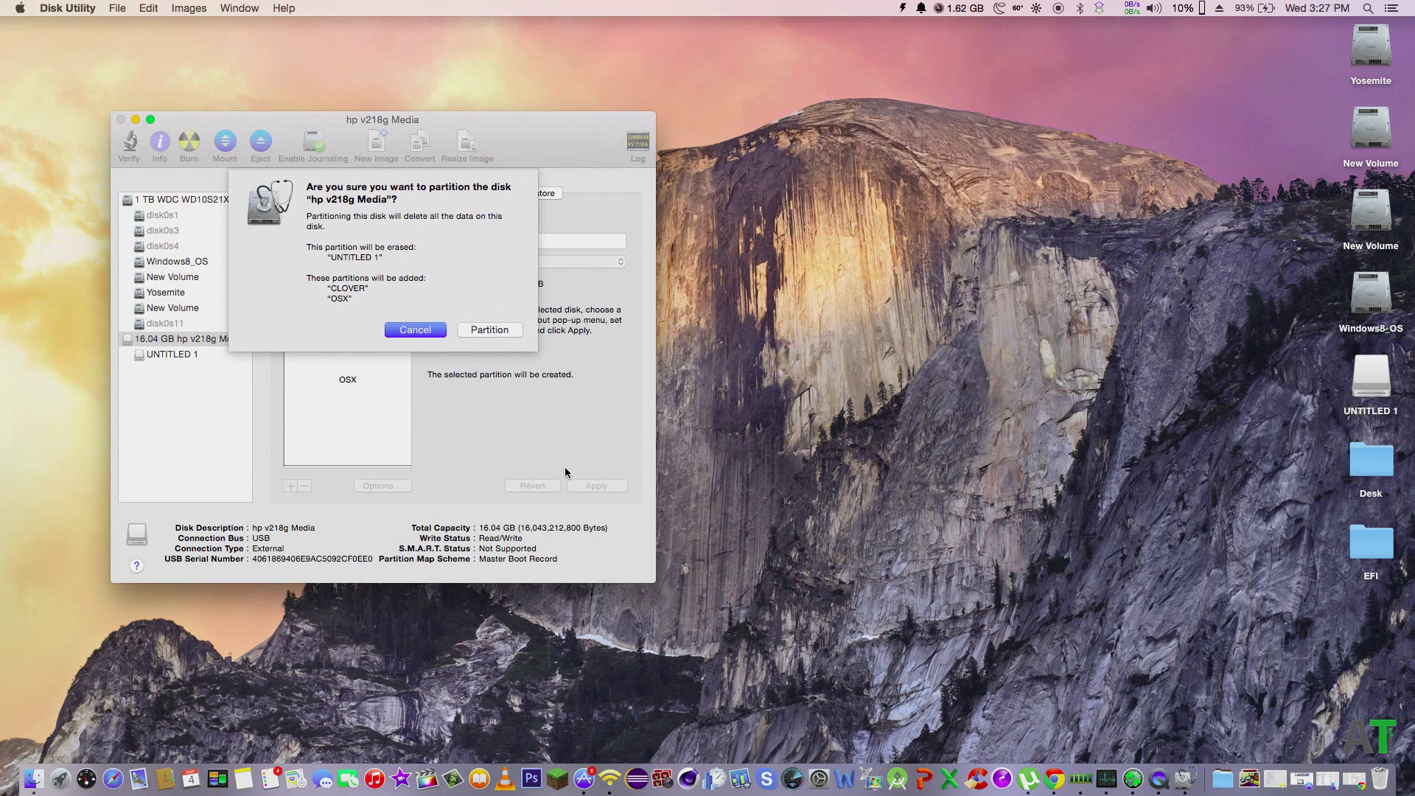
click(488, 331)
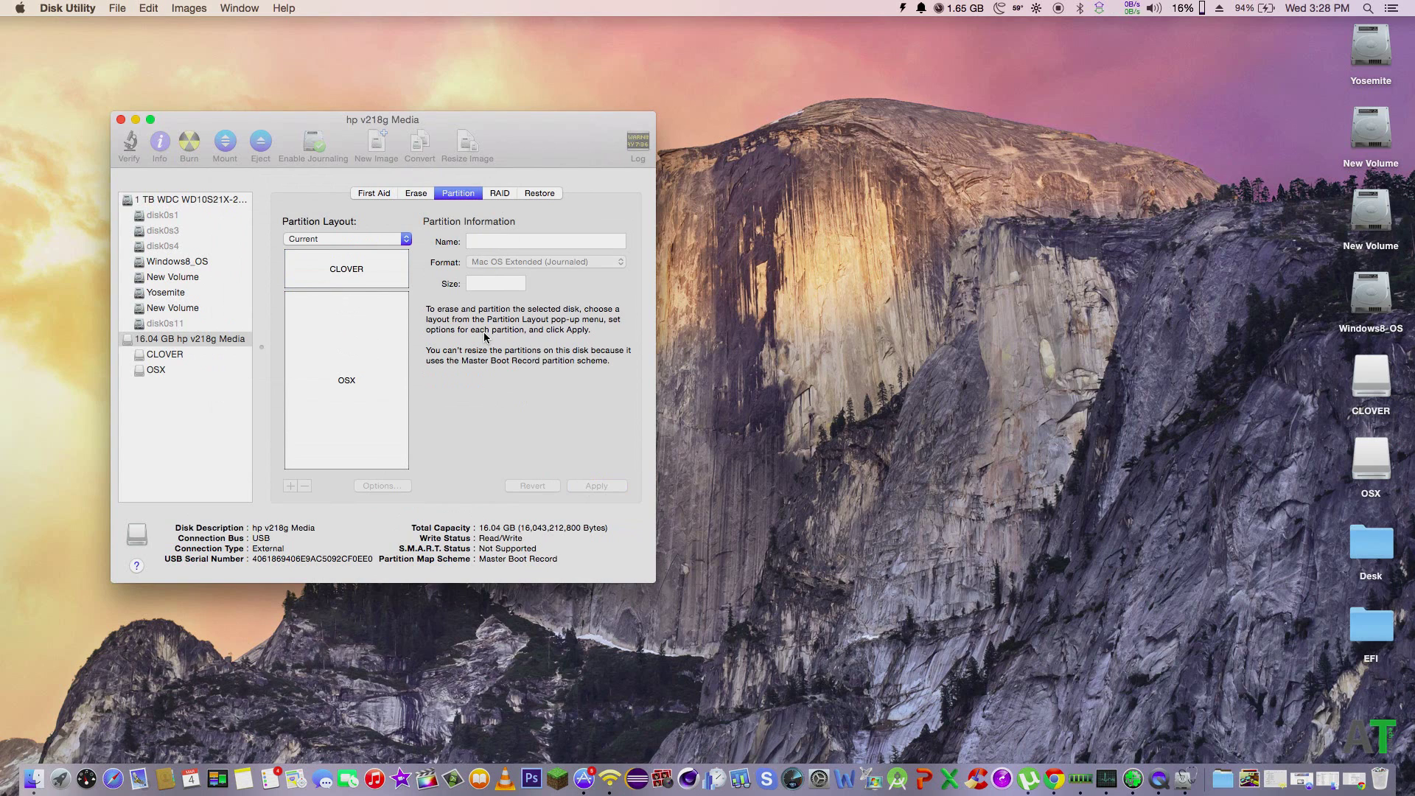
- Close Disk Utility, copy the desktop EFI folder onto the CLOVER drive, check it, then close CLOVER
click(122, 121)
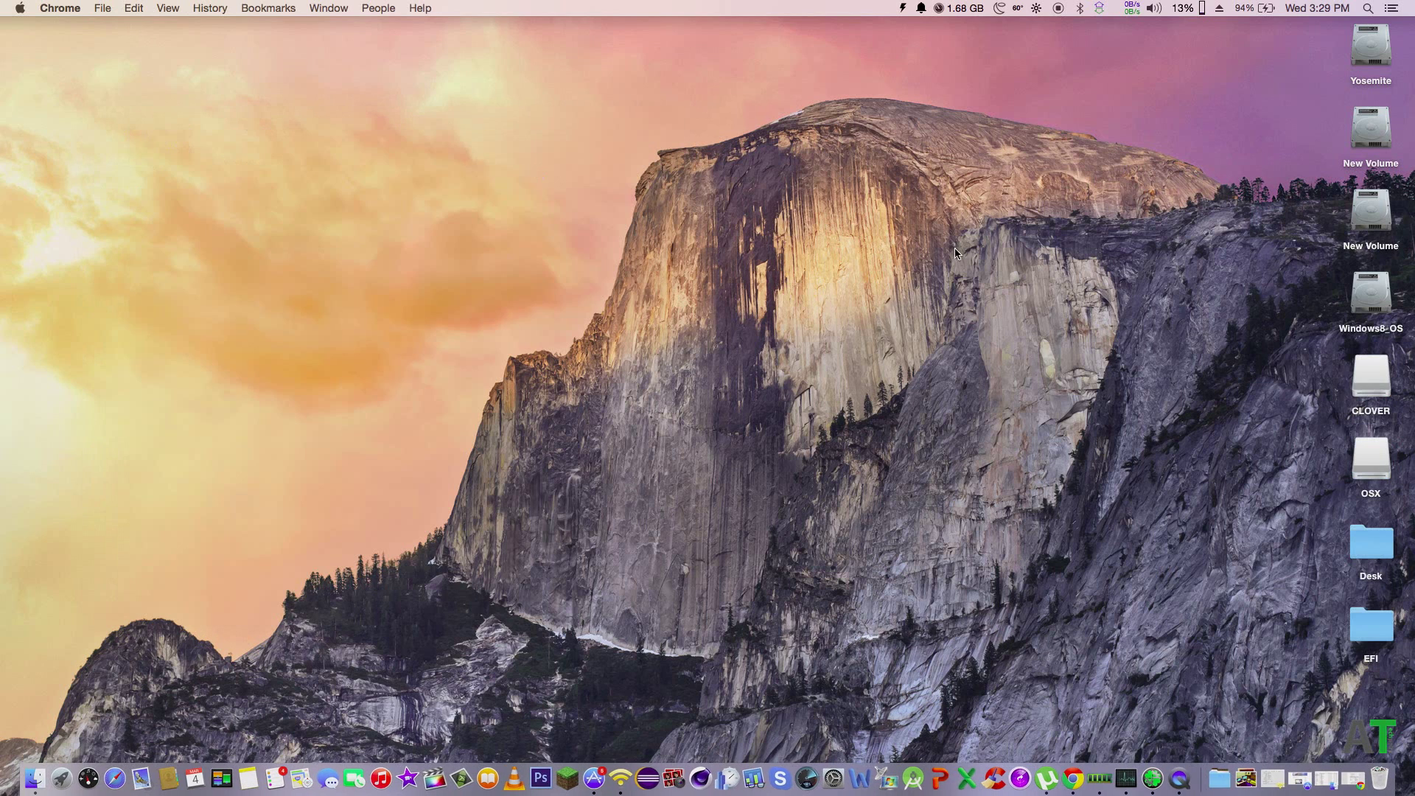
click(1372, 629)
drag(1370, 625, 1364, 378)
double_click(1365, 378)
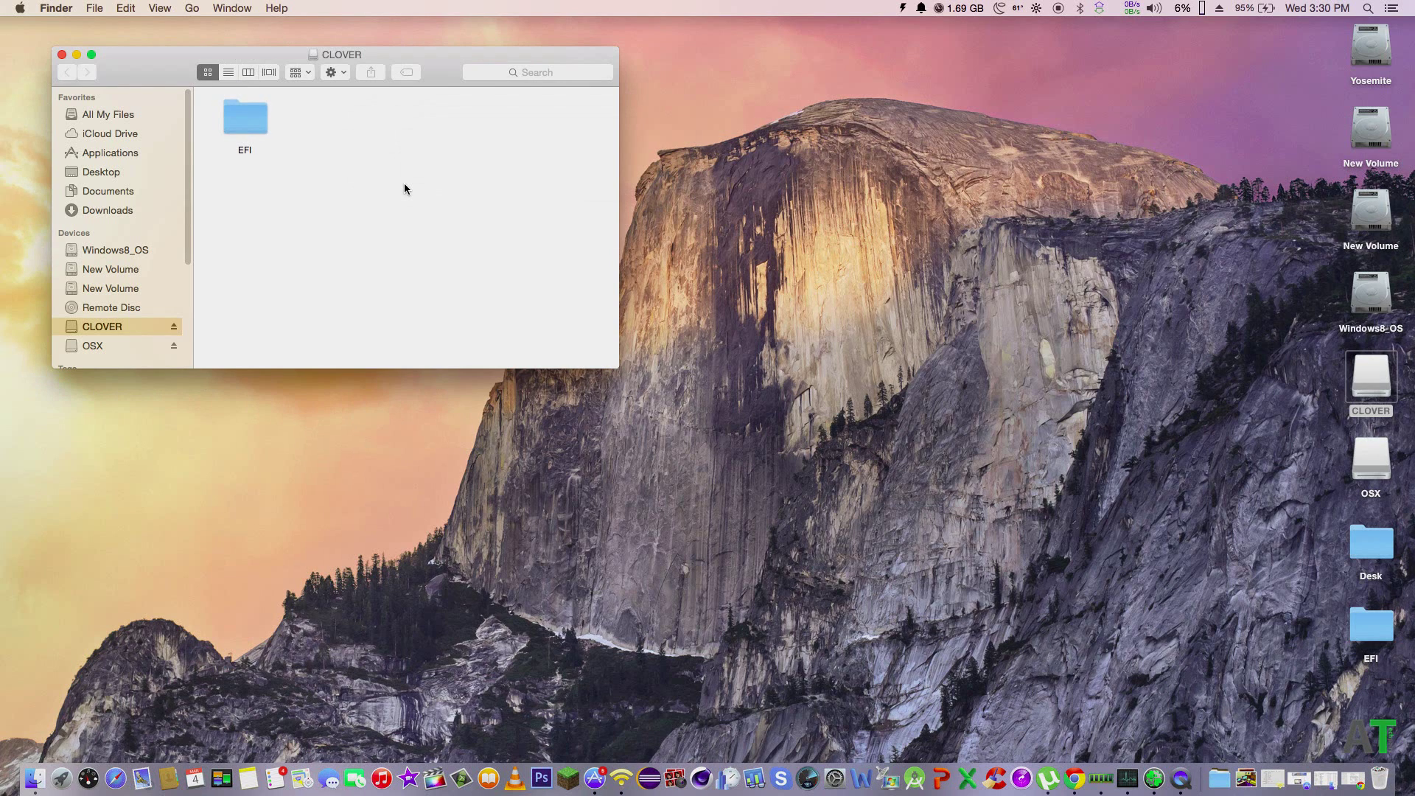
click(63, 55)
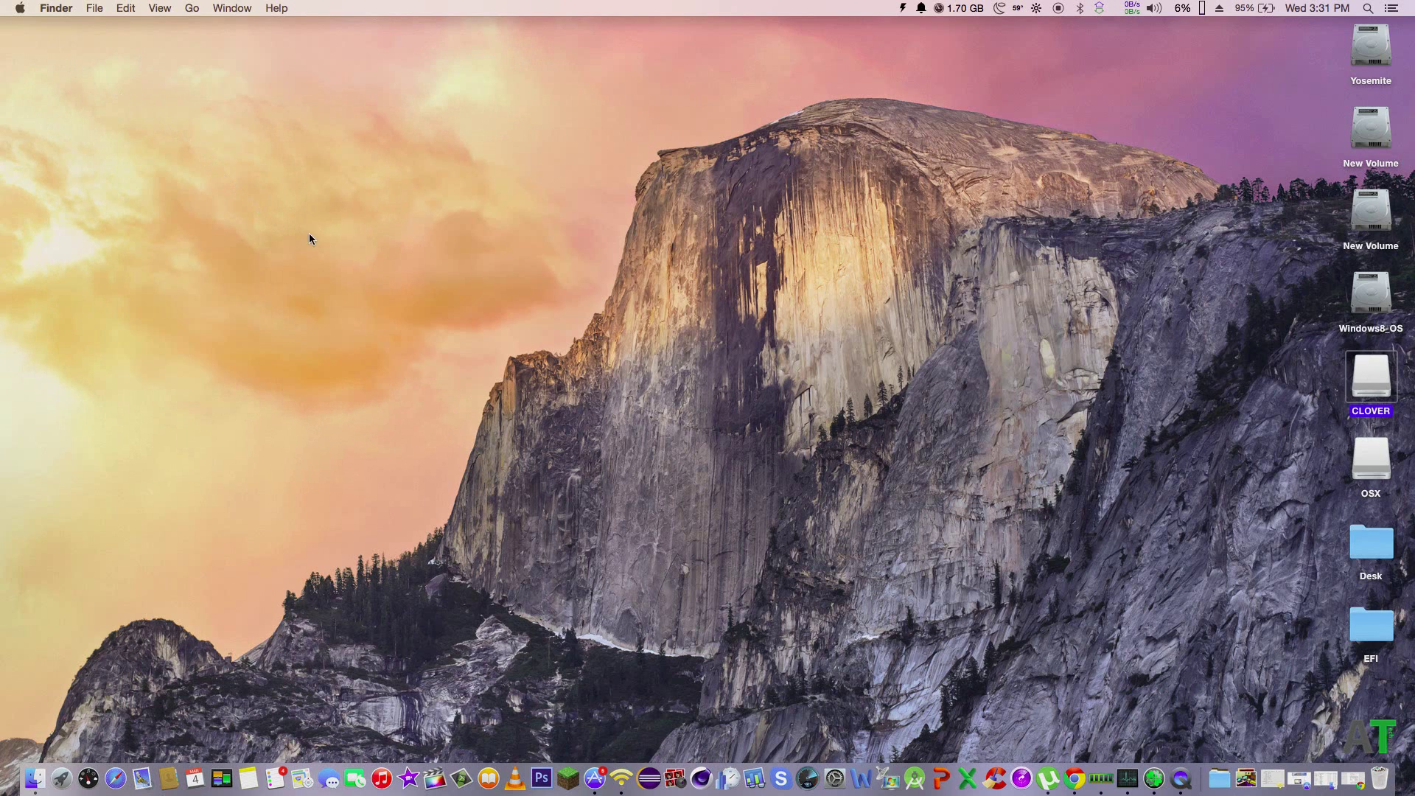
click(1239, 483)
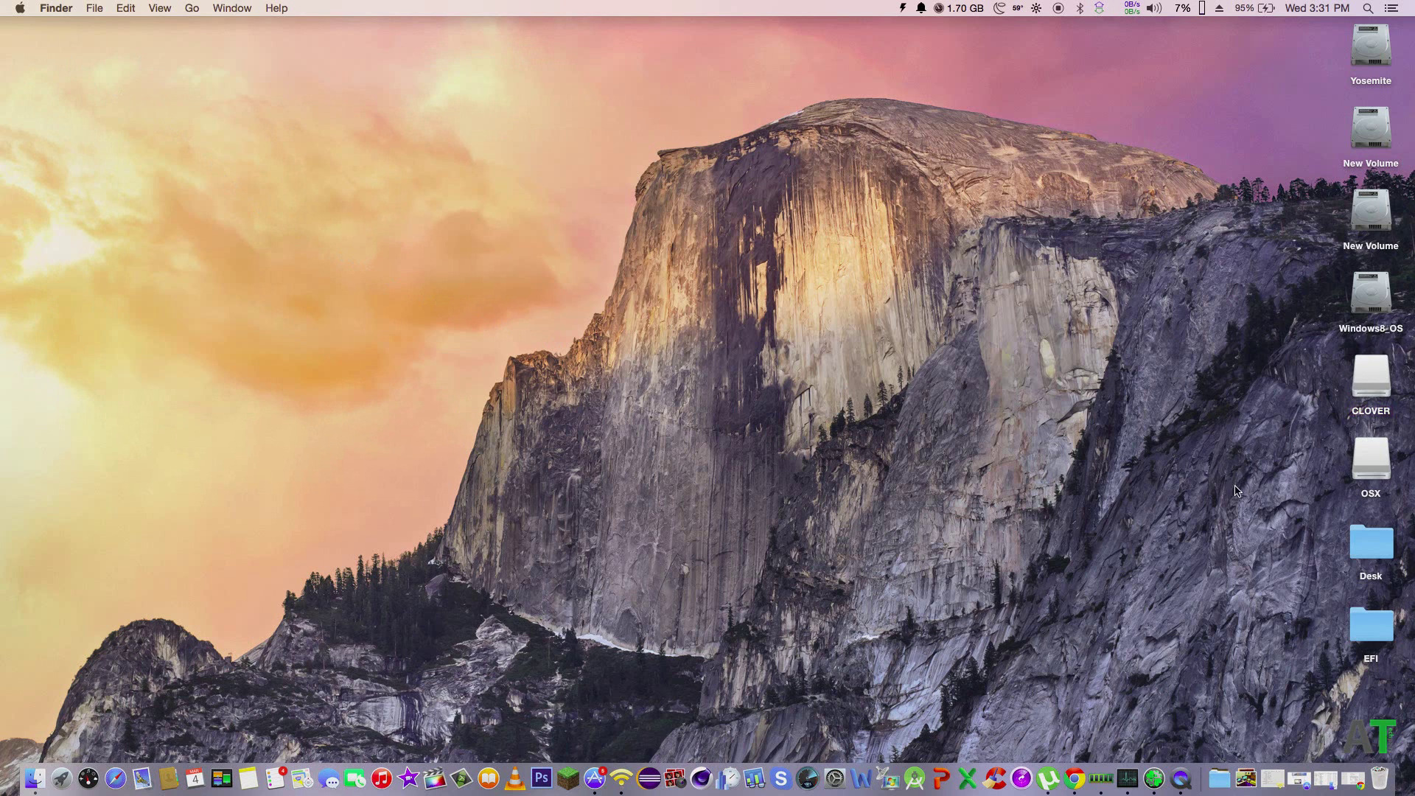
- Open the Applications folder and show the package contents of Install OS X Yosemite
click(1220, 778)
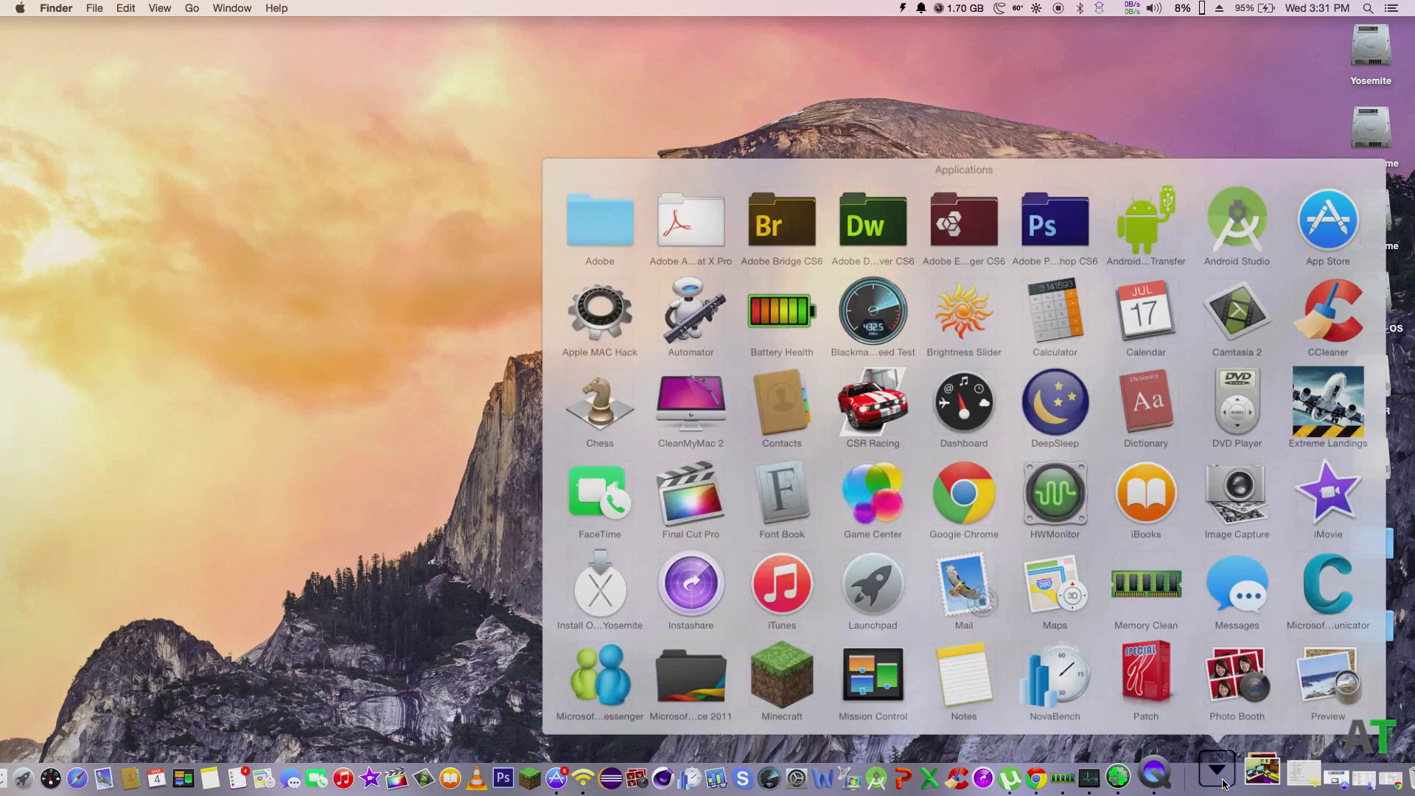
right_click(1220, 773)
click(1253, 716)
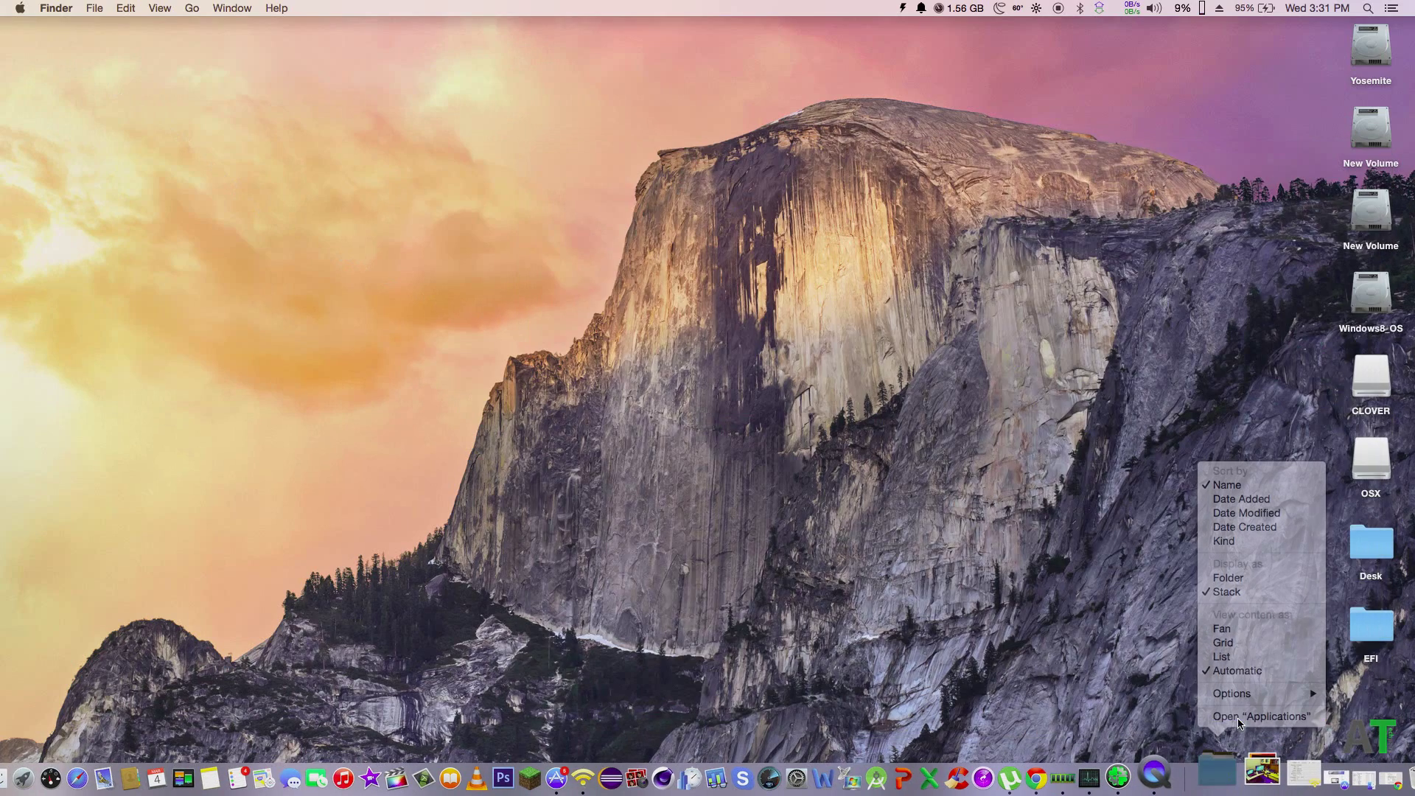
right_click(271, 100)
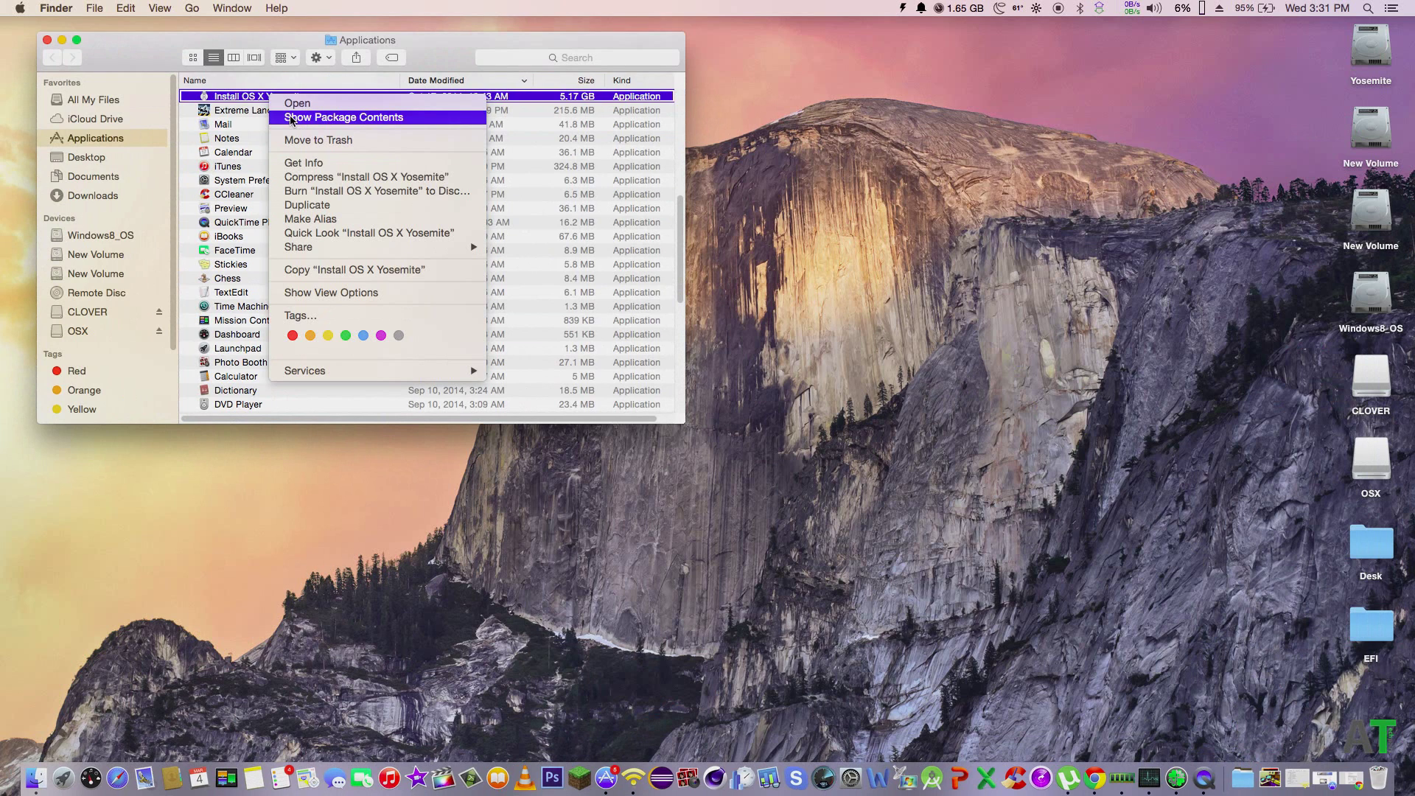
click(291, 117)
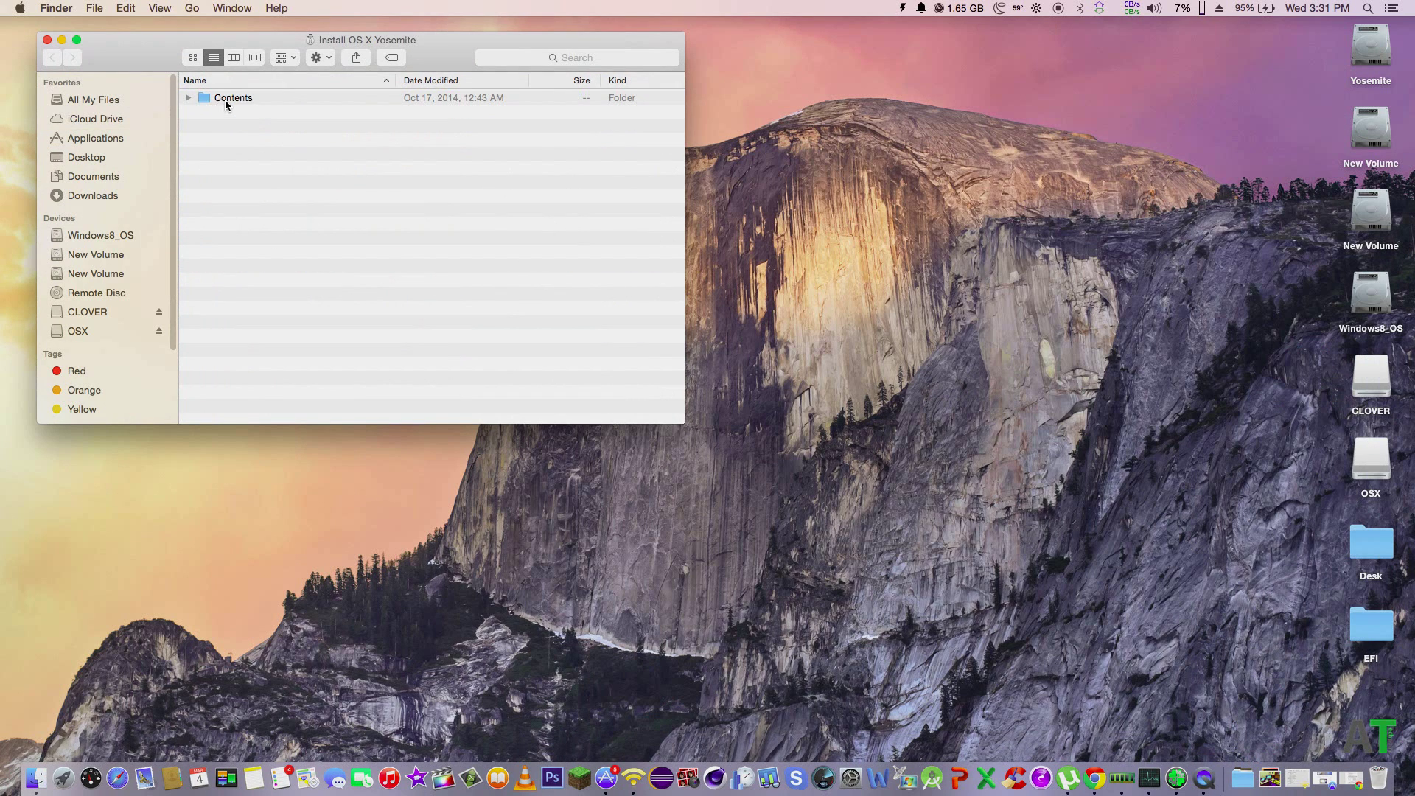
- Mount InstallESD.dmg from Contents/SharedSupport, skipping verification, and move the OS X Install ESD window aside
double_click(226, 105)
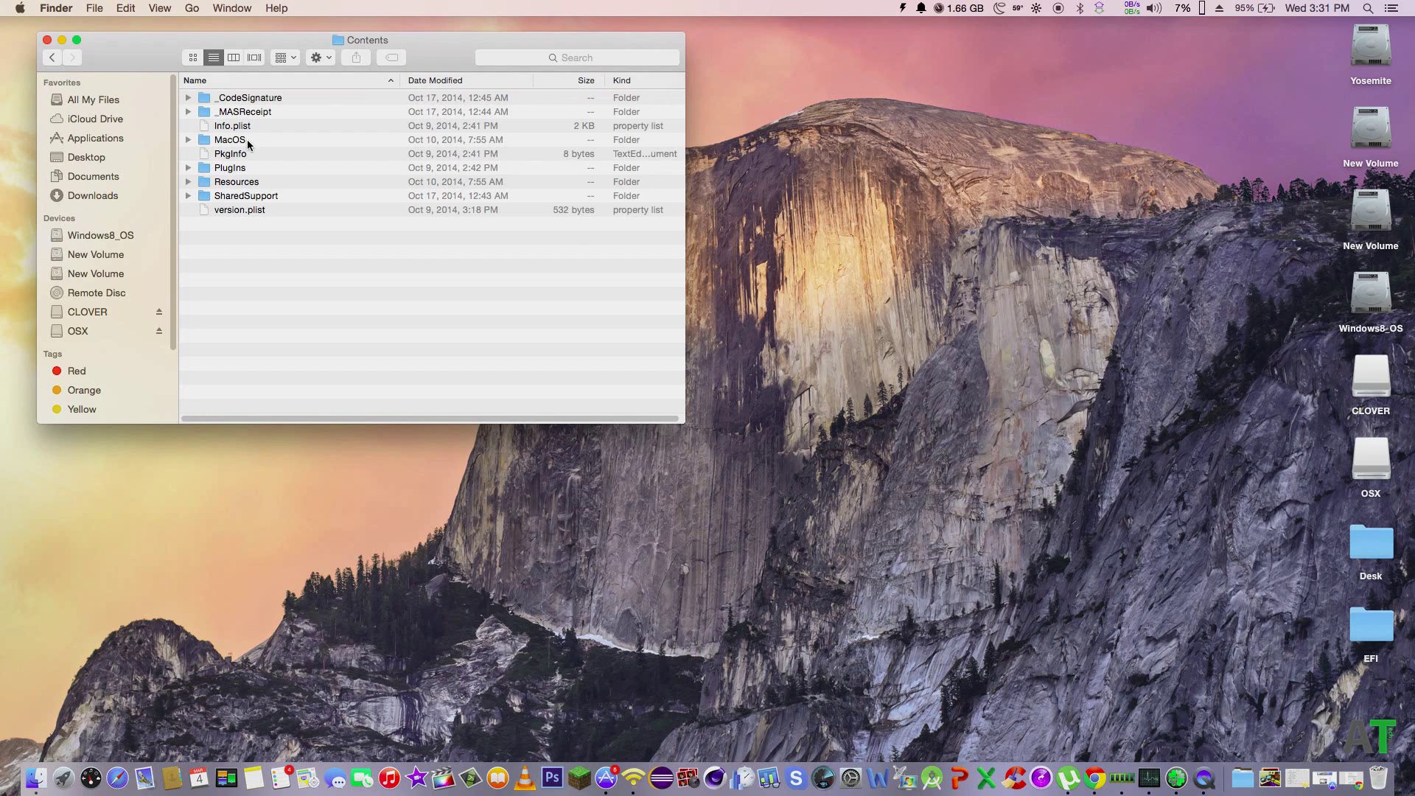
double_click(242, 196)
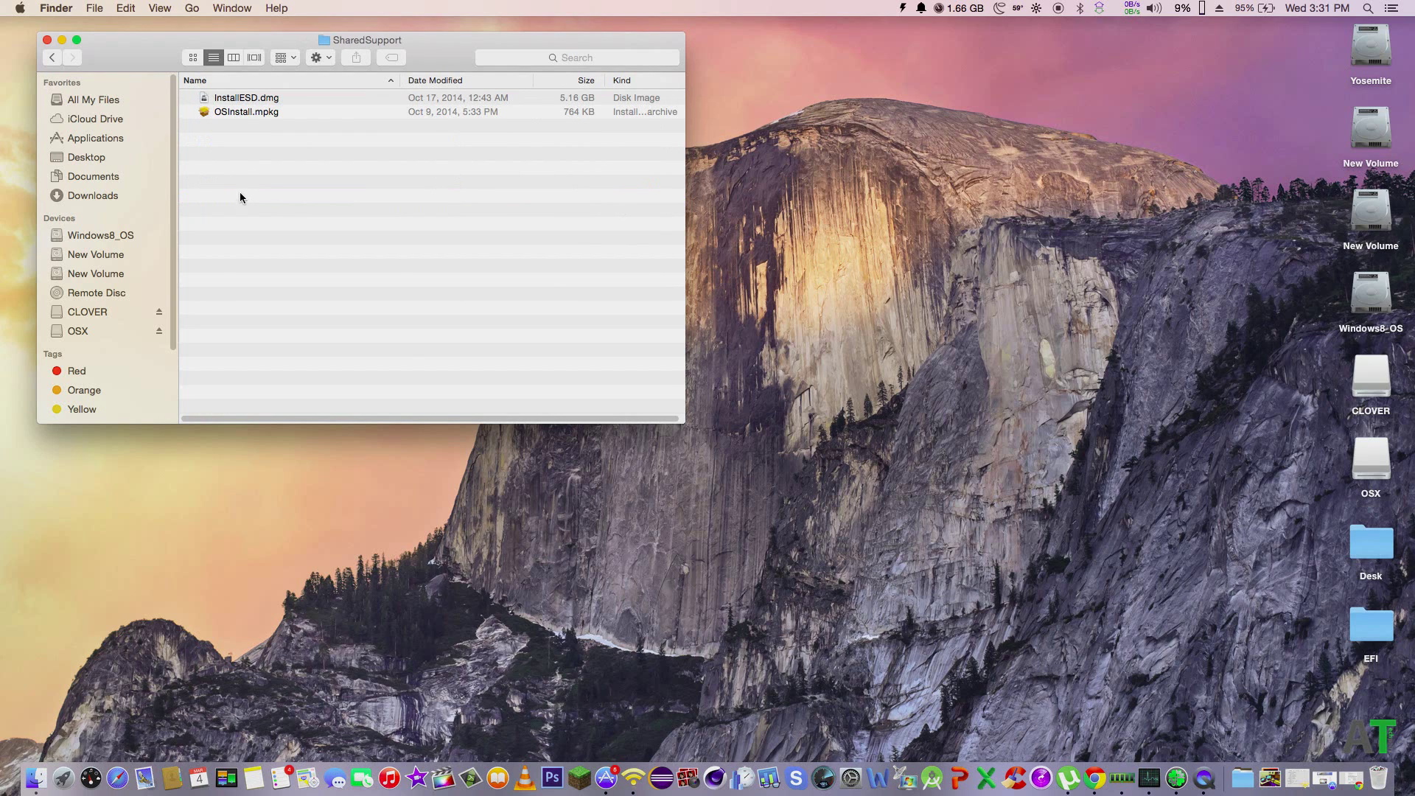
click(243, 101)
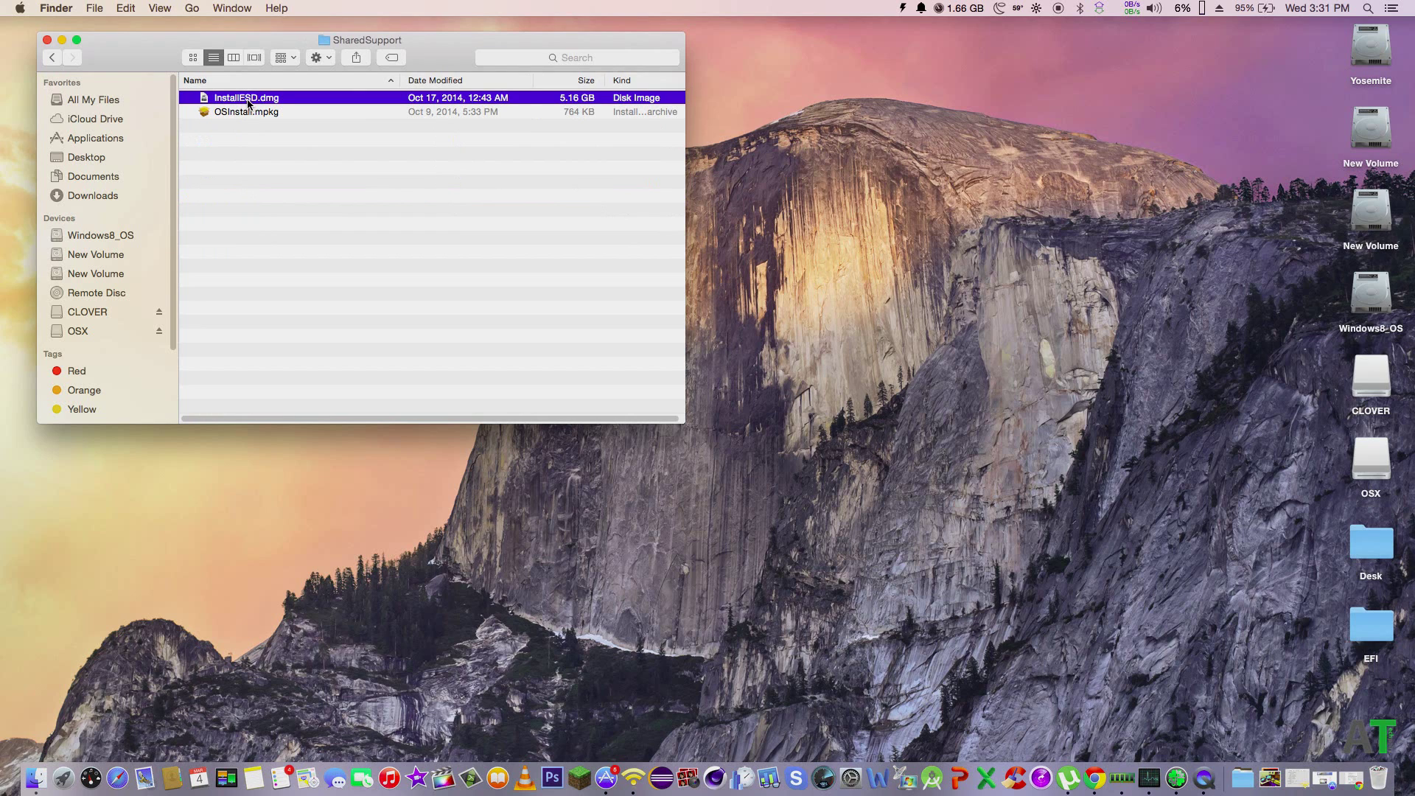
double_click(249, 103)
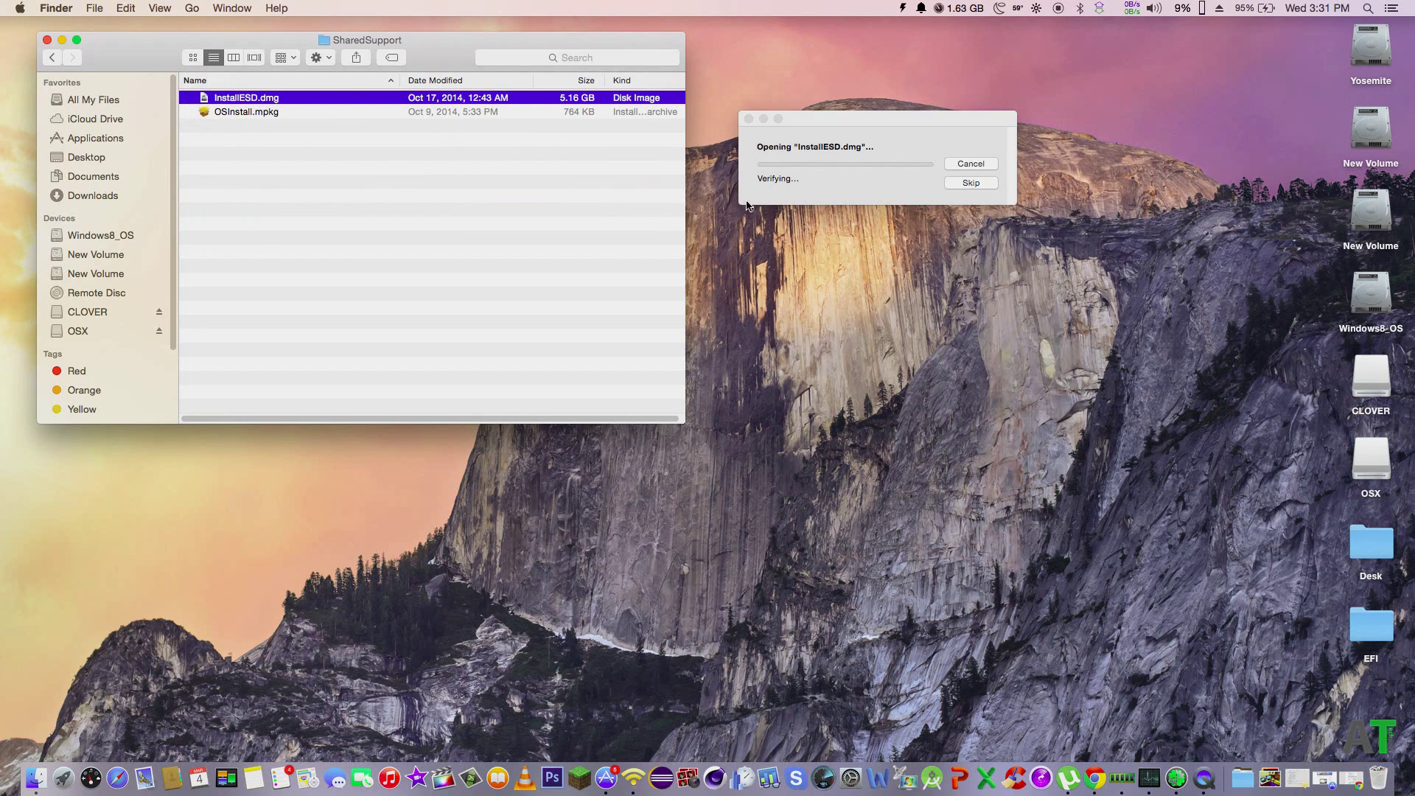
click(969, 183)
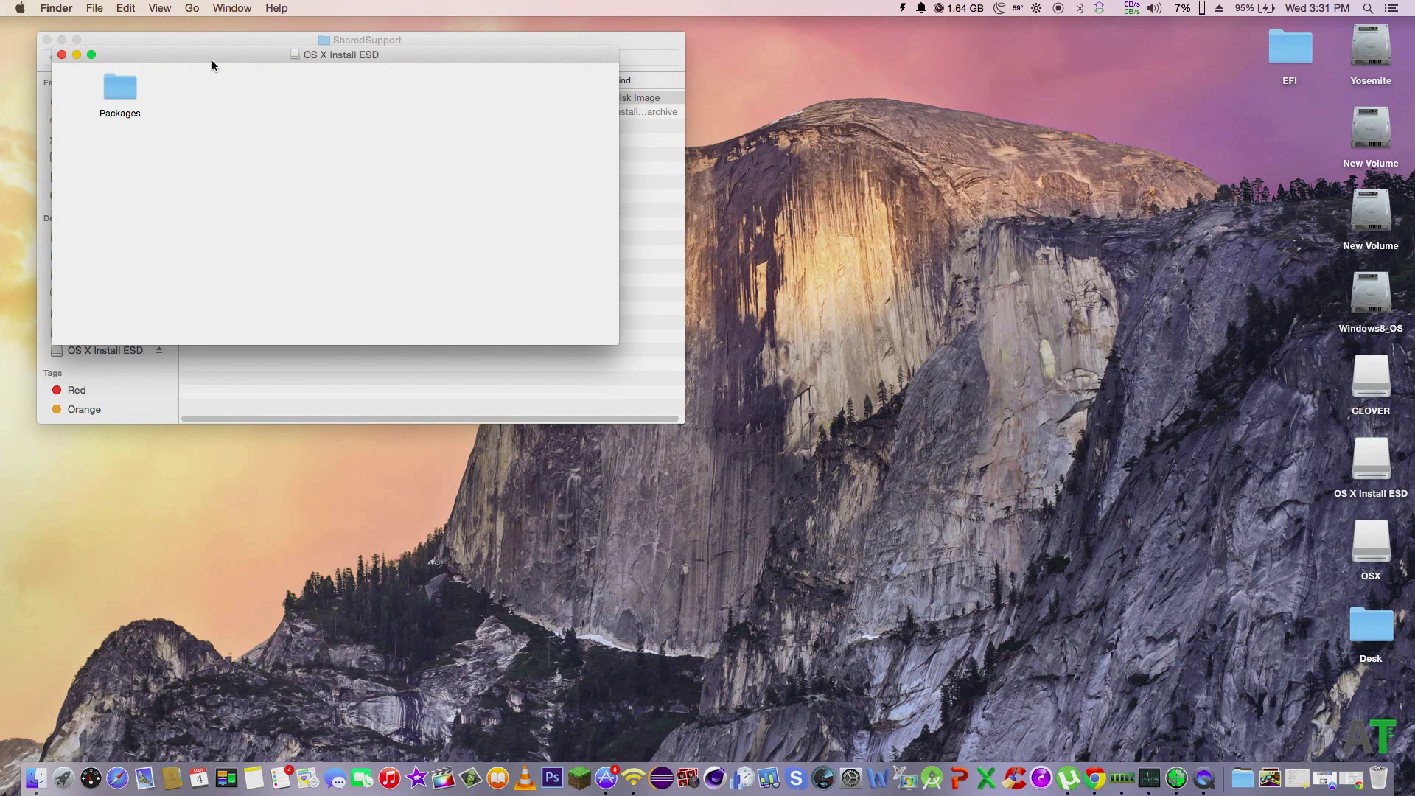
drag(211, 61, 814, 101)
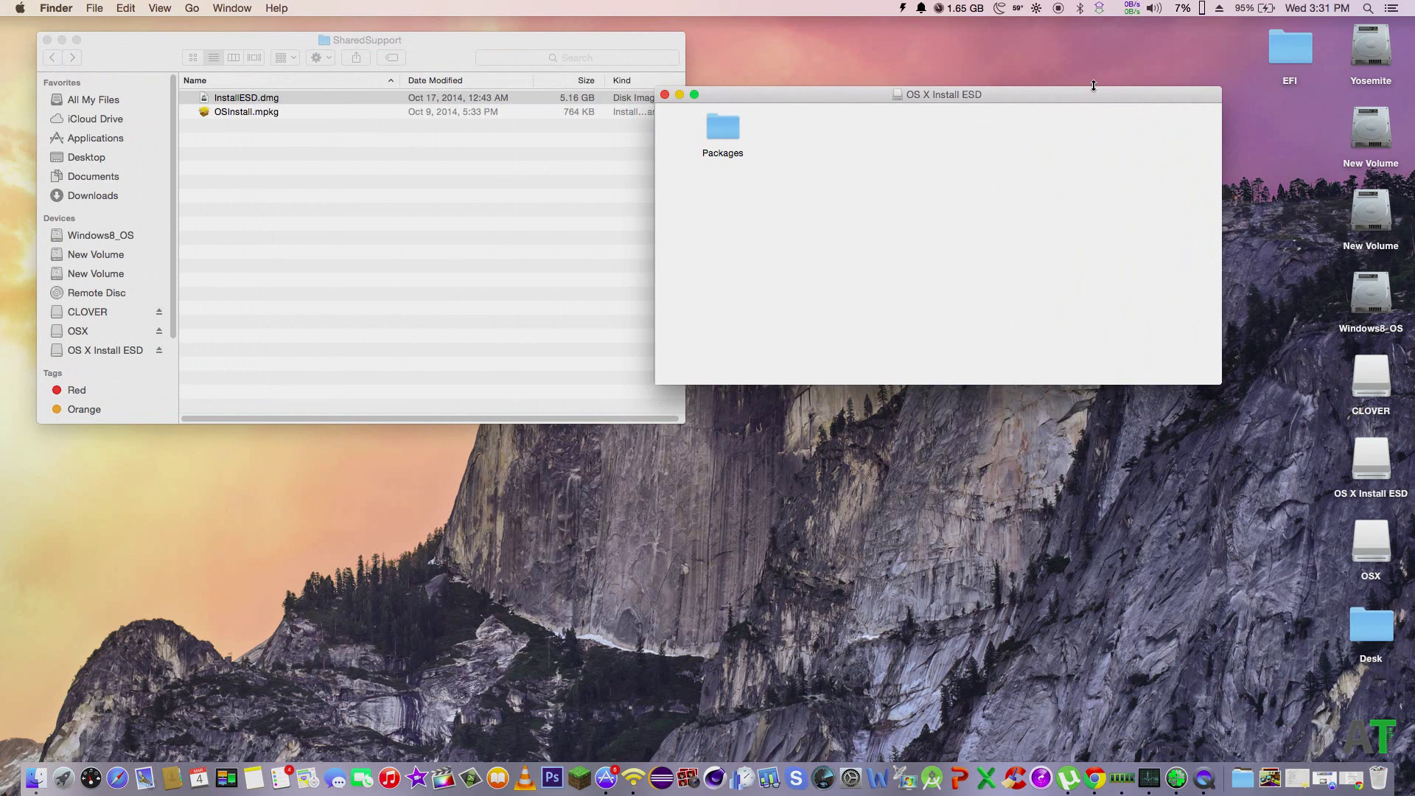
drag(1093, 86, 1140, 58)
click(1369, 8)
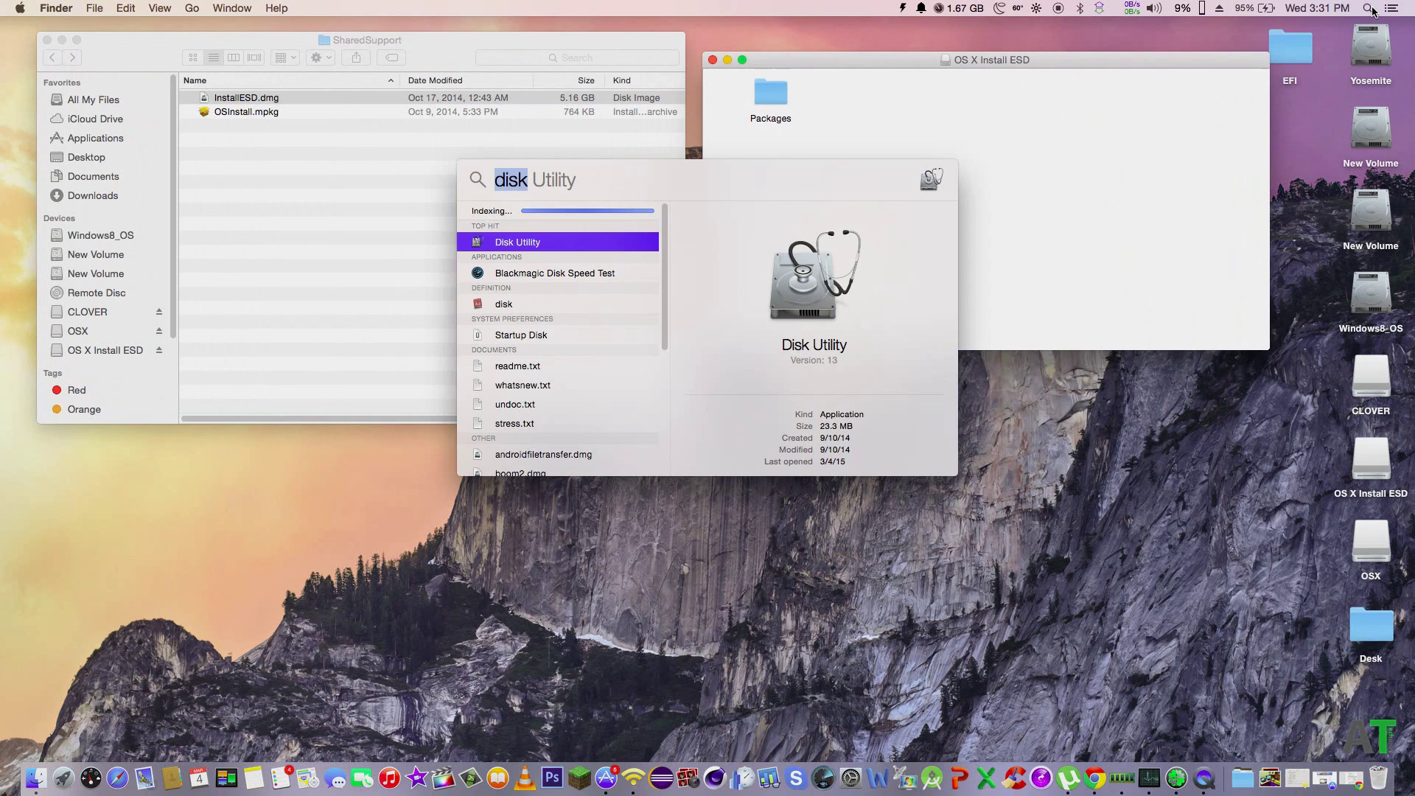
- Launch Disk Utility and bring up the Restore settings for the USB drive's OSX partition
key(Return)
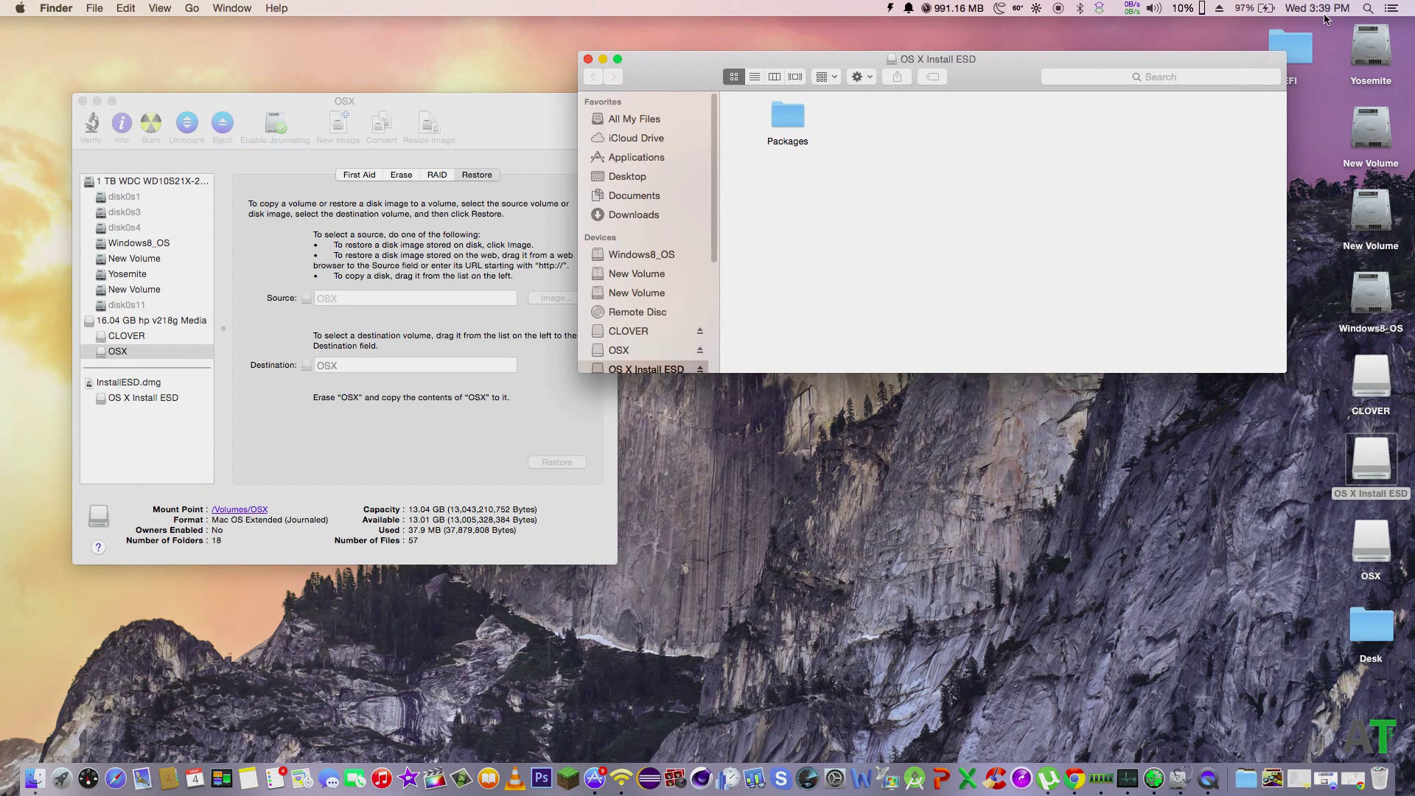
click(1376, 9)
- In Terminal, run 'defaults write com.apple.finder AppleShowAllFiles -boolean true; killall Finder', then close Terminal
text(ter)
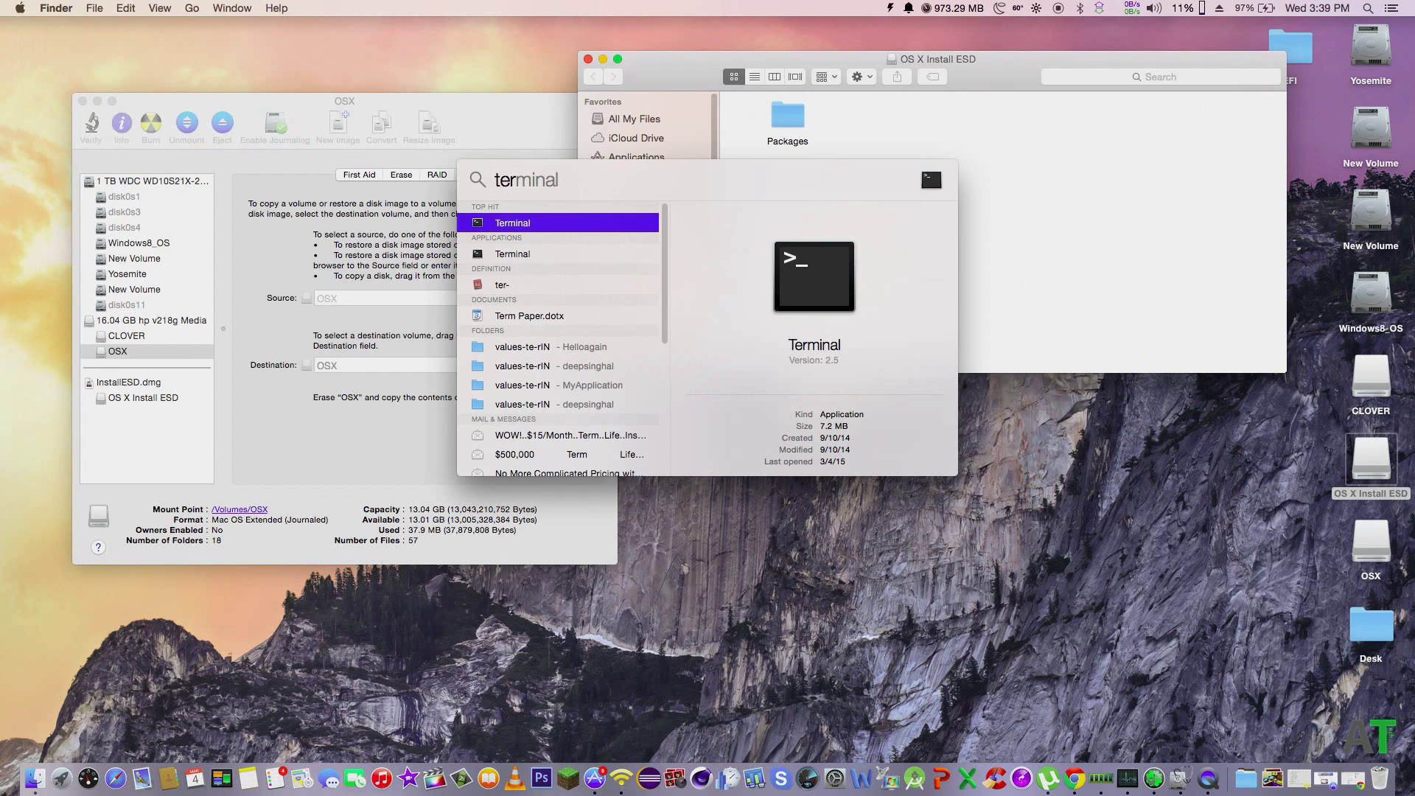
key(Return)
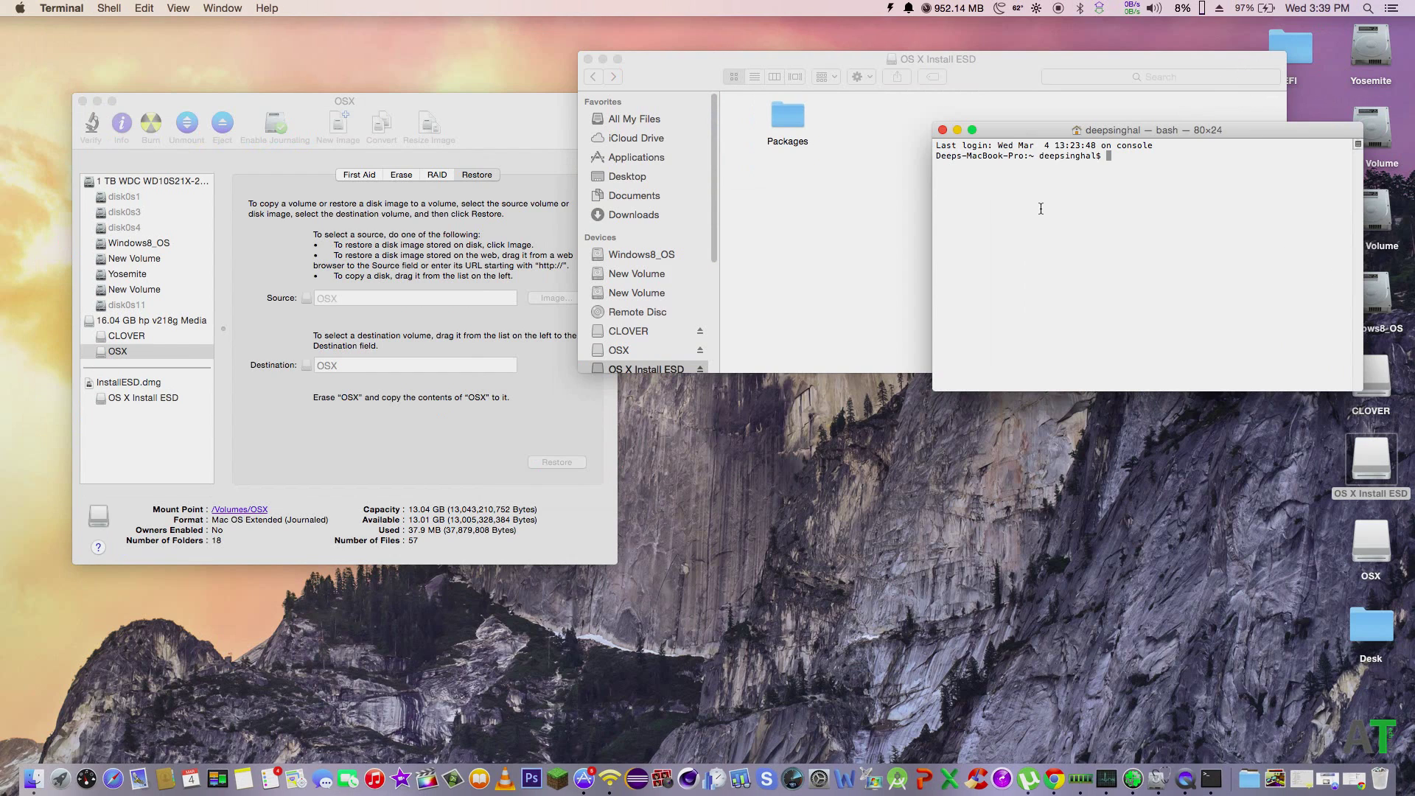
text(defaults write com.apple.finder AppleShowAllFiles -boolean true ; killall Finder)
key(Return)
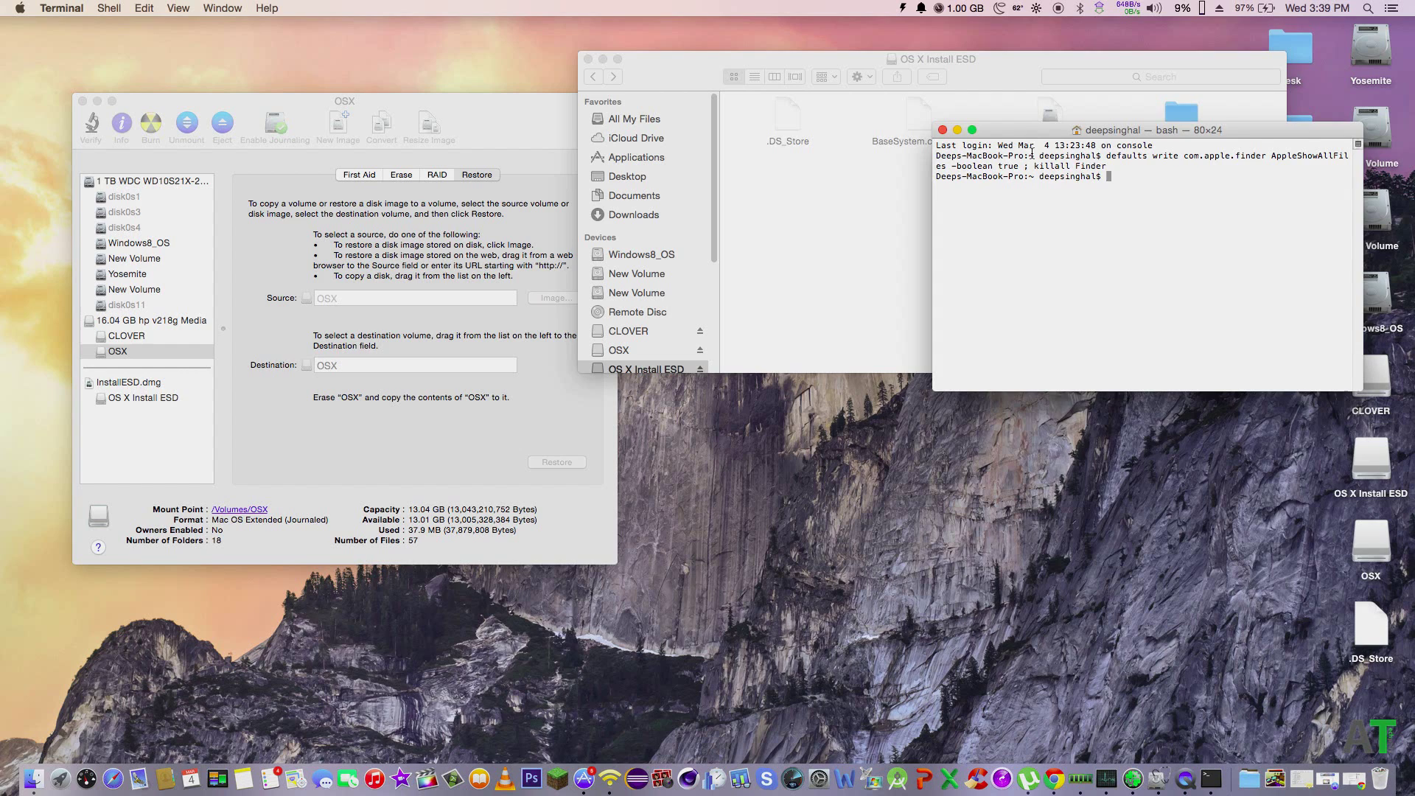
drag(1038, 135, 1052, 210)
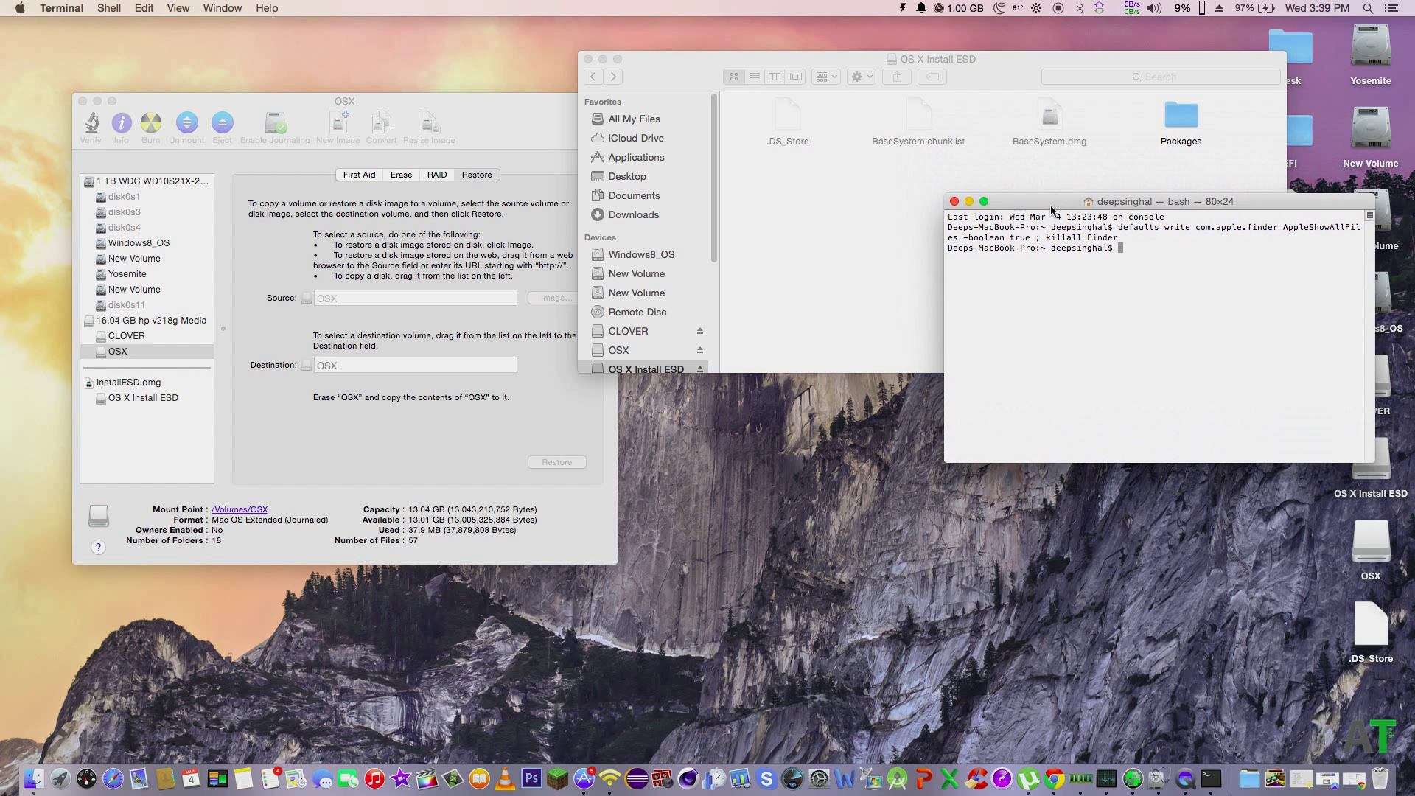
click(955, 201)
- Open the now-visible BaseSystem.dmg in the OS X Install ESD window
click(1030, 160)
right_click(1050, 129)
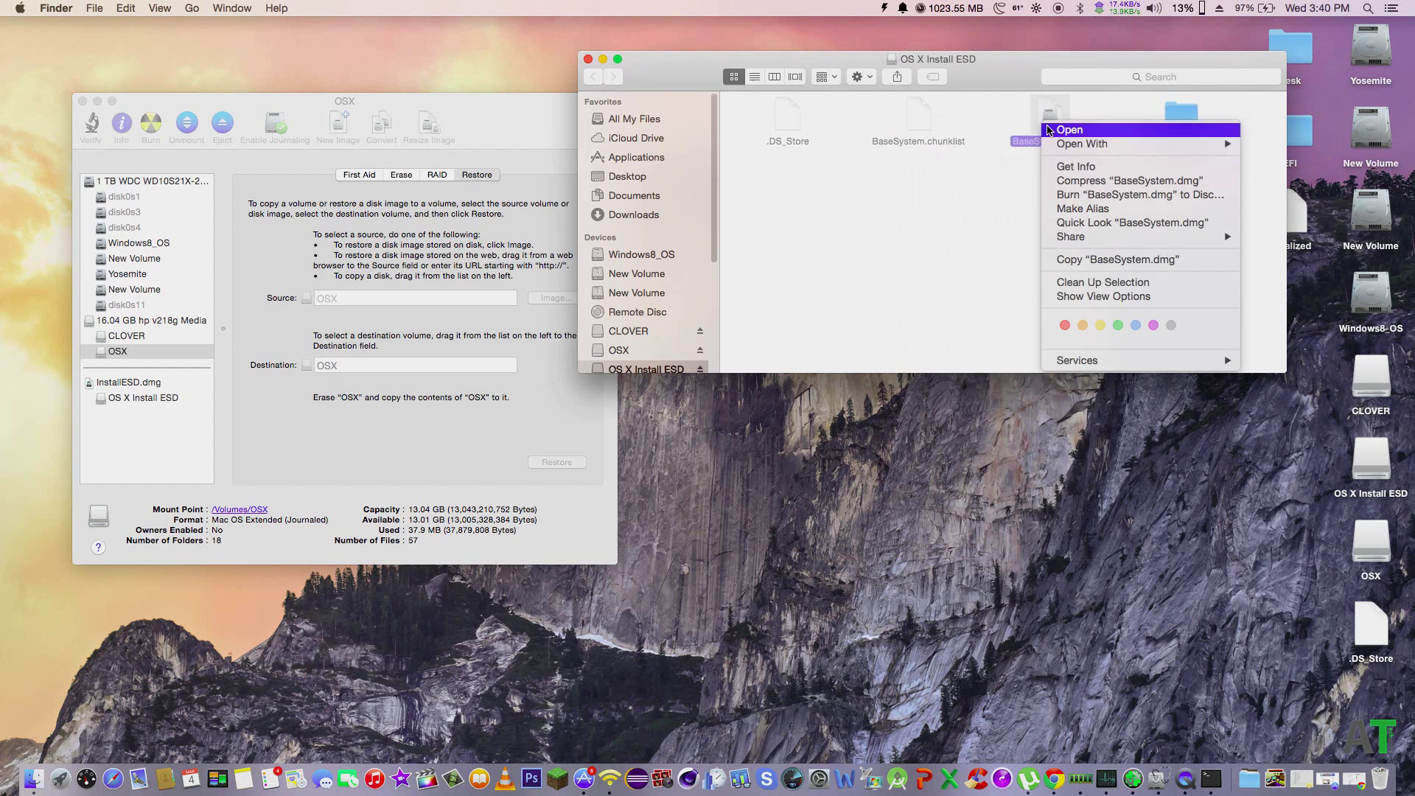
click(1068, 130)
- Mount BaseSystem.dmg without verification and set OS X Base System as the restore source
drag(545, 126, 506, 95)
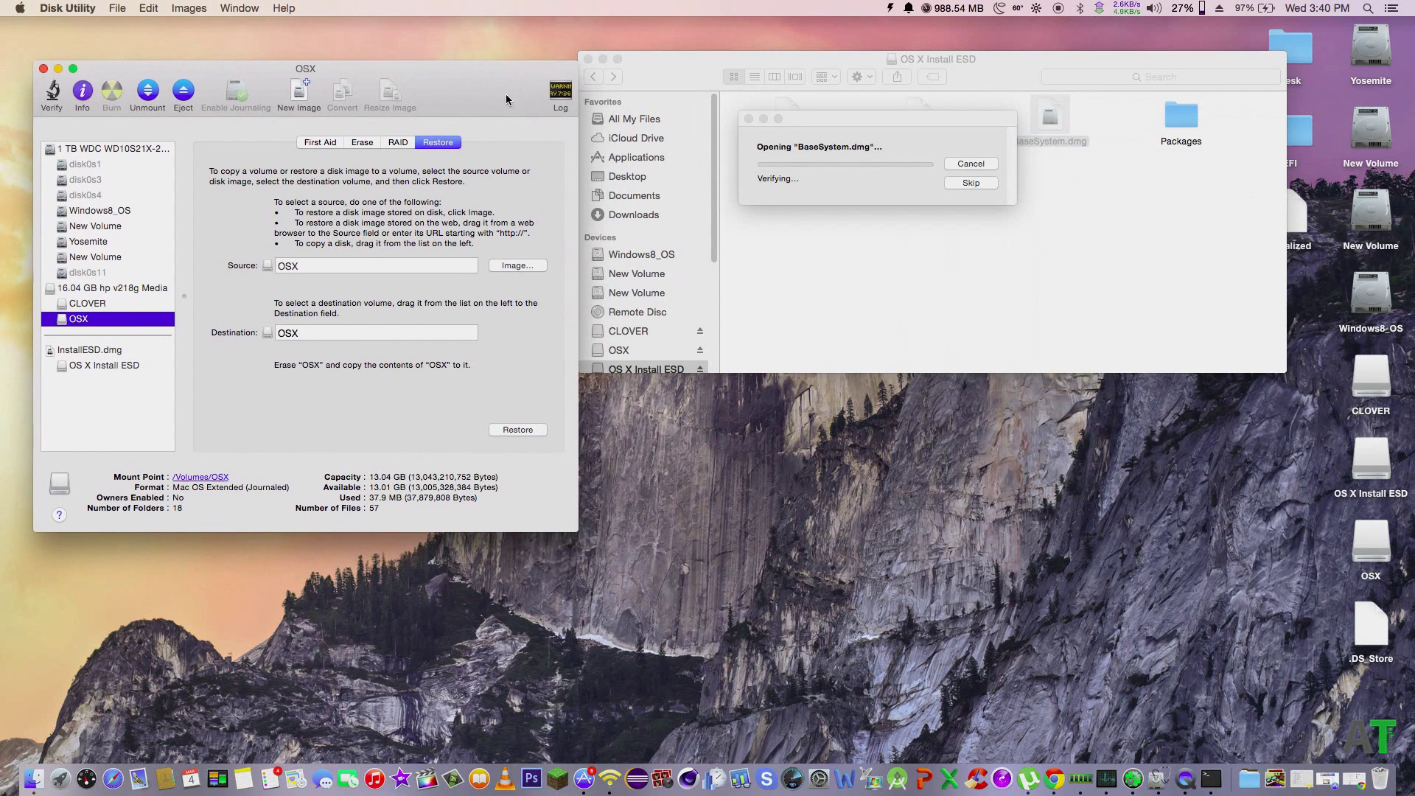
click(965, 185)
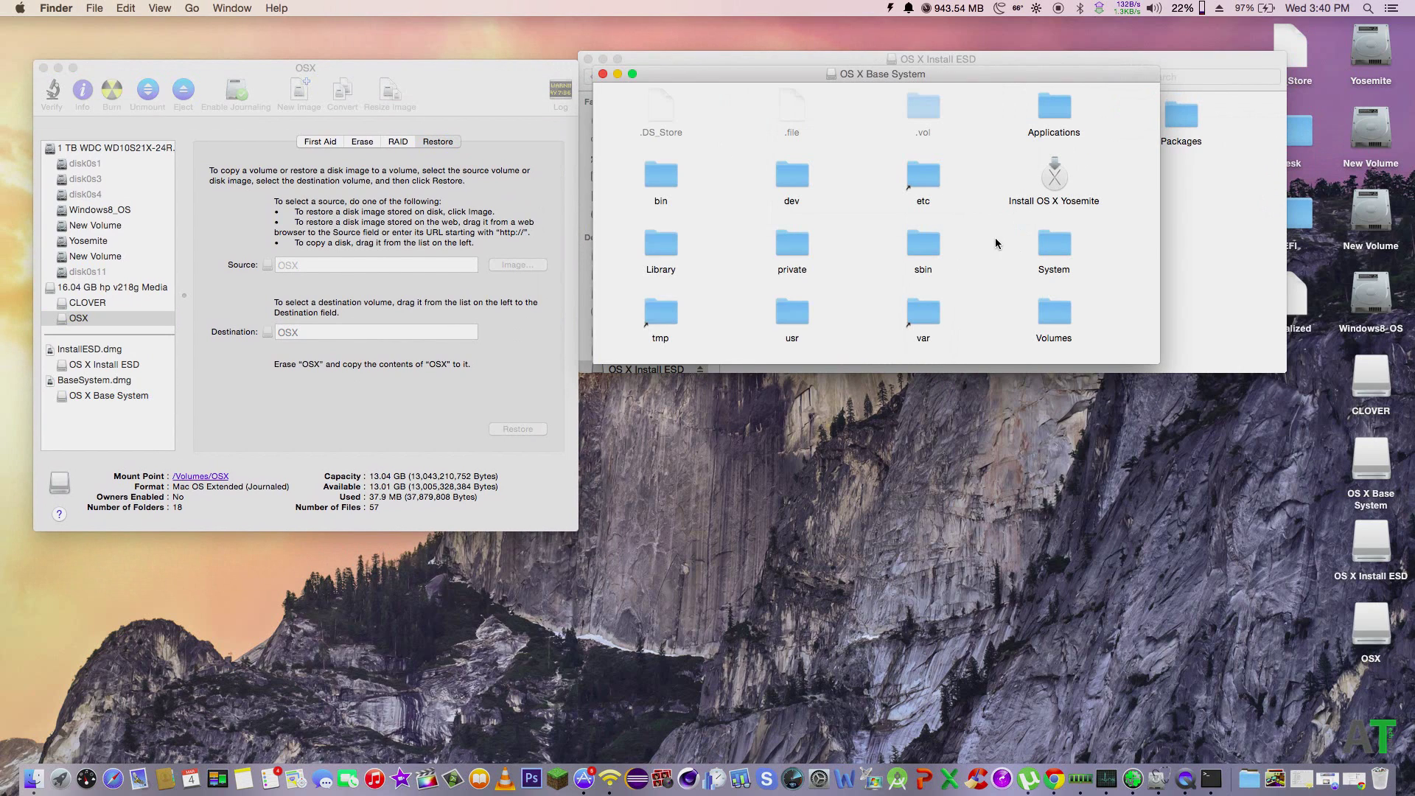
click(603, 73)
click(125, 404)
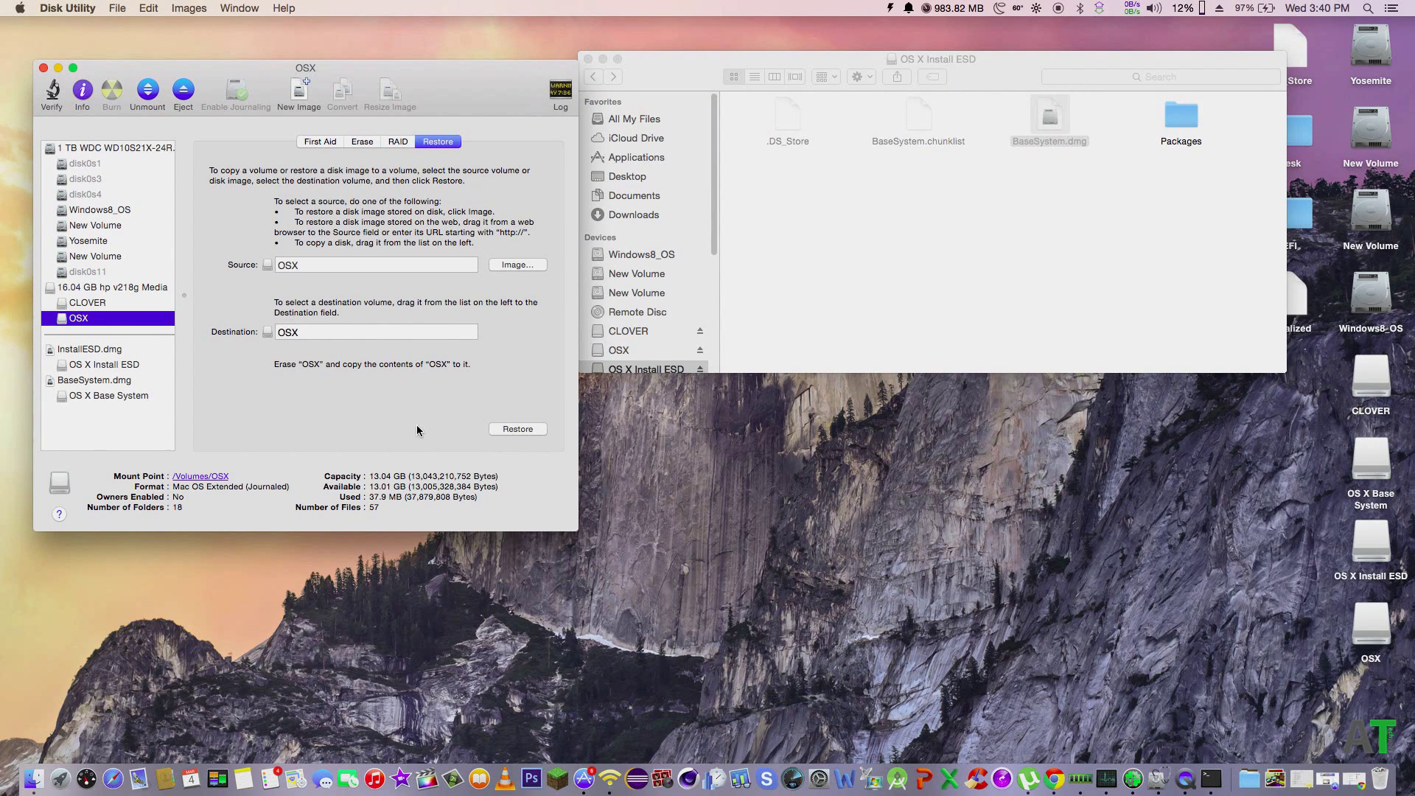
mouse_move(129, 397)
mouse_down()
mouse_move(235, 371)
mouse_move(322, 269)
mouse_up()
- Restore onto the OSX partition, confirming the erase and entering the admin password
click(314, 333)
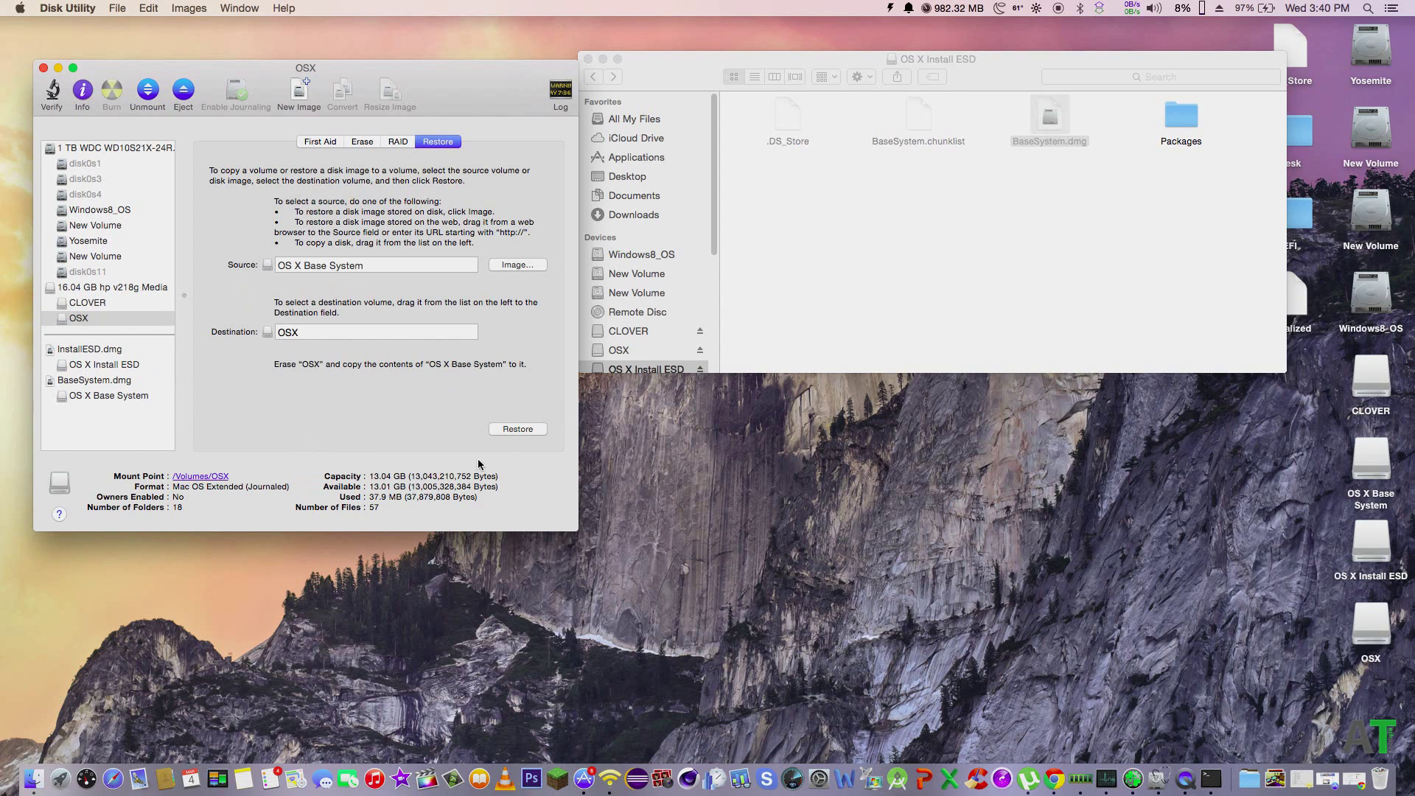
click(505, 431)
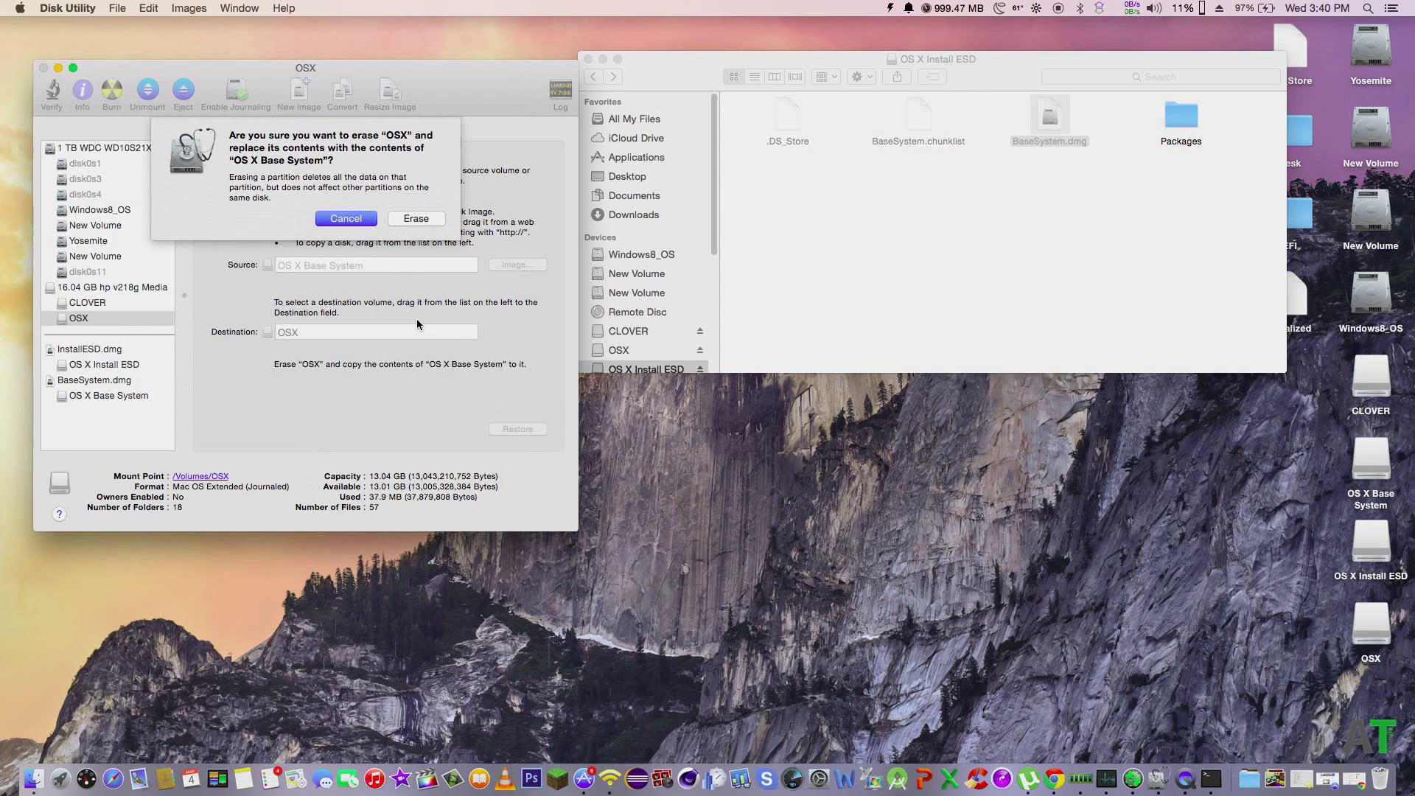
click(411, 220)
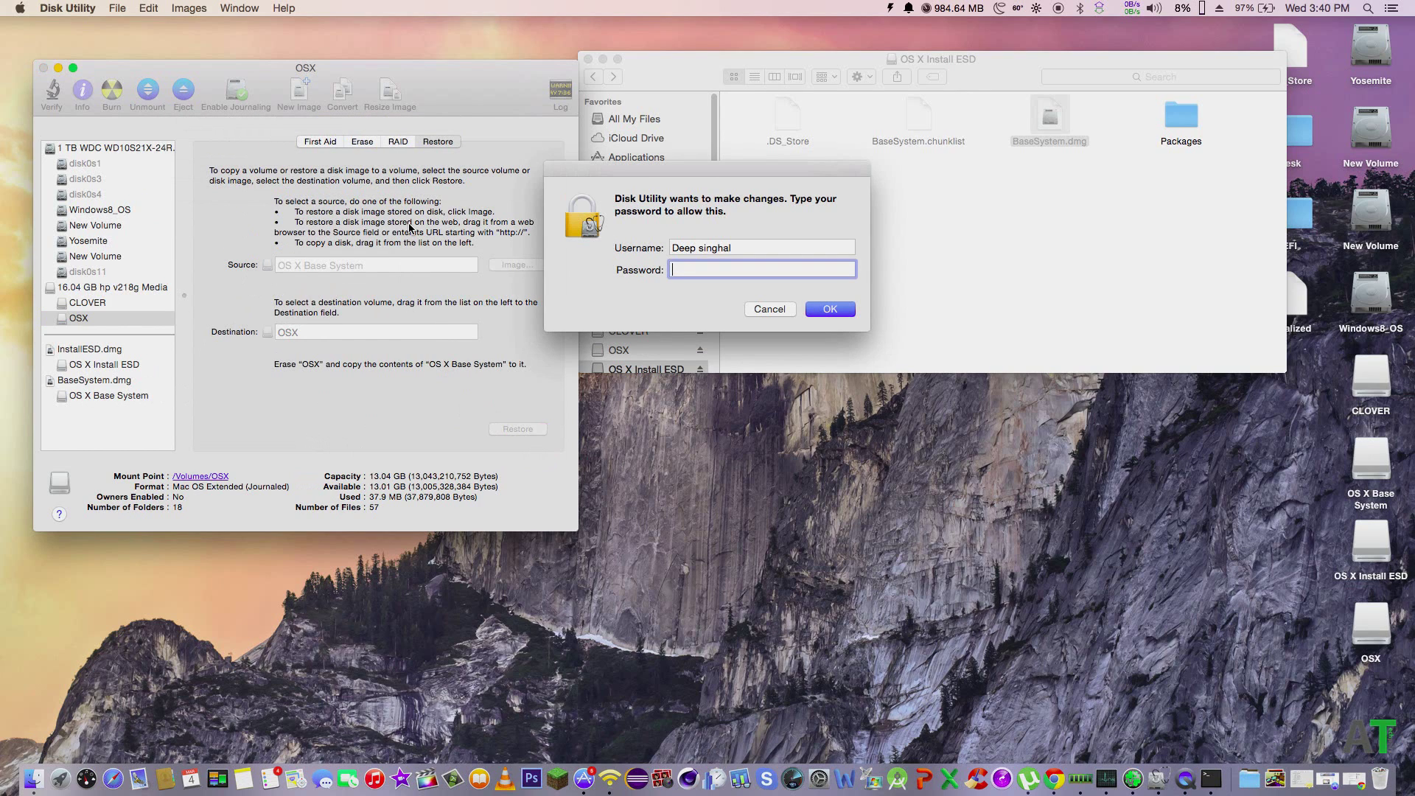
text(•)
key(Return)
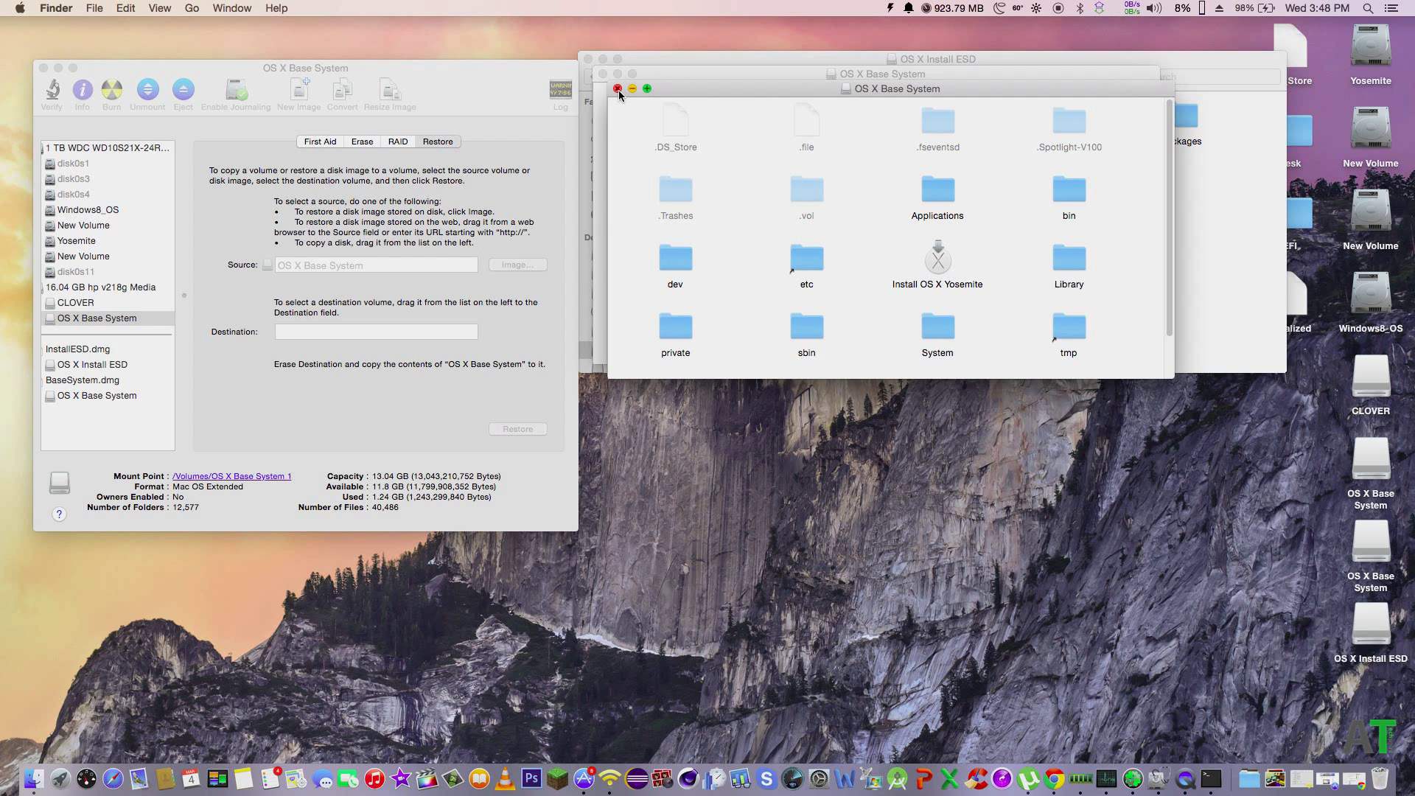
- Close the leftover Finder windows and open the restored OS X Base System volume in Finder
click(617, 90)
click(603, 74)
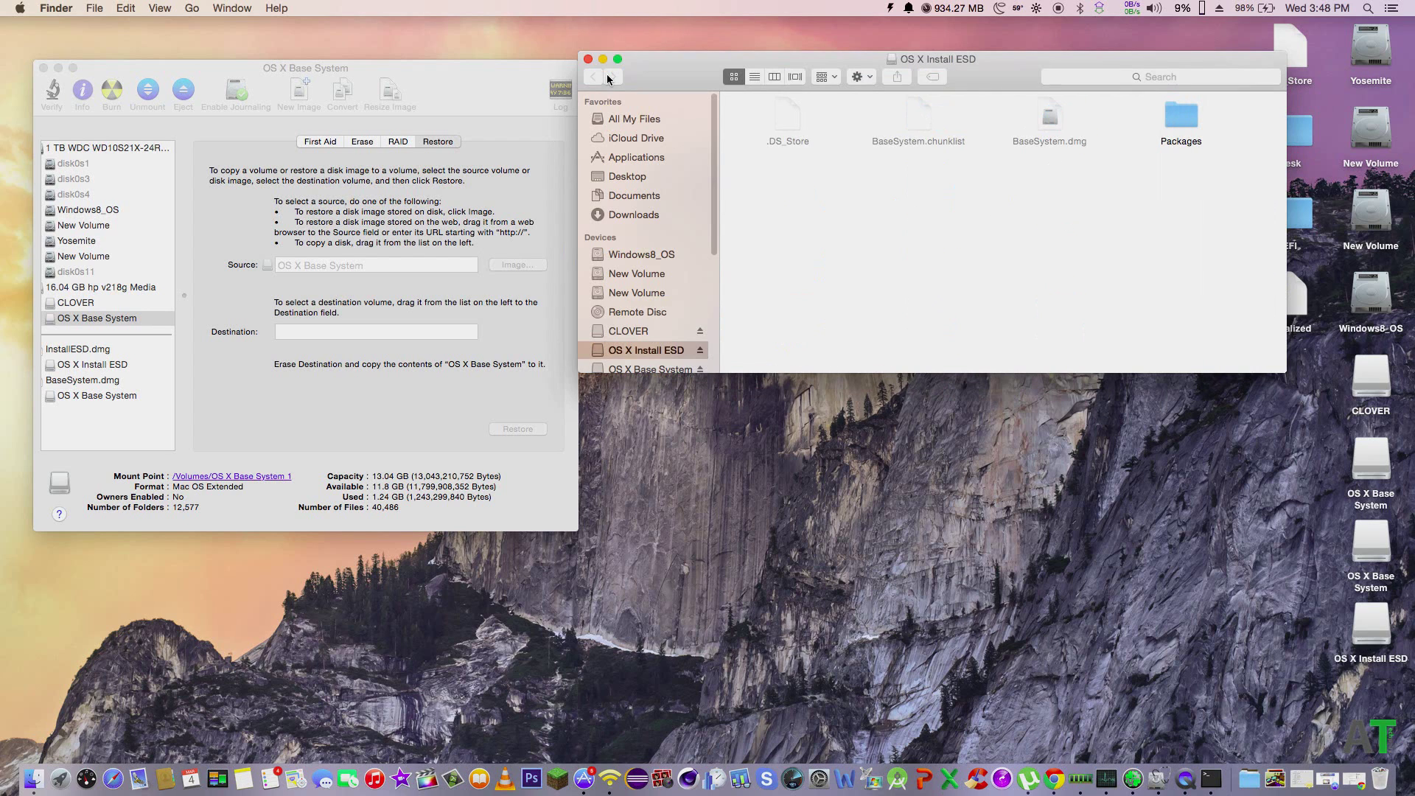
click(588, 60)
drag(472, 70, 725, 38)
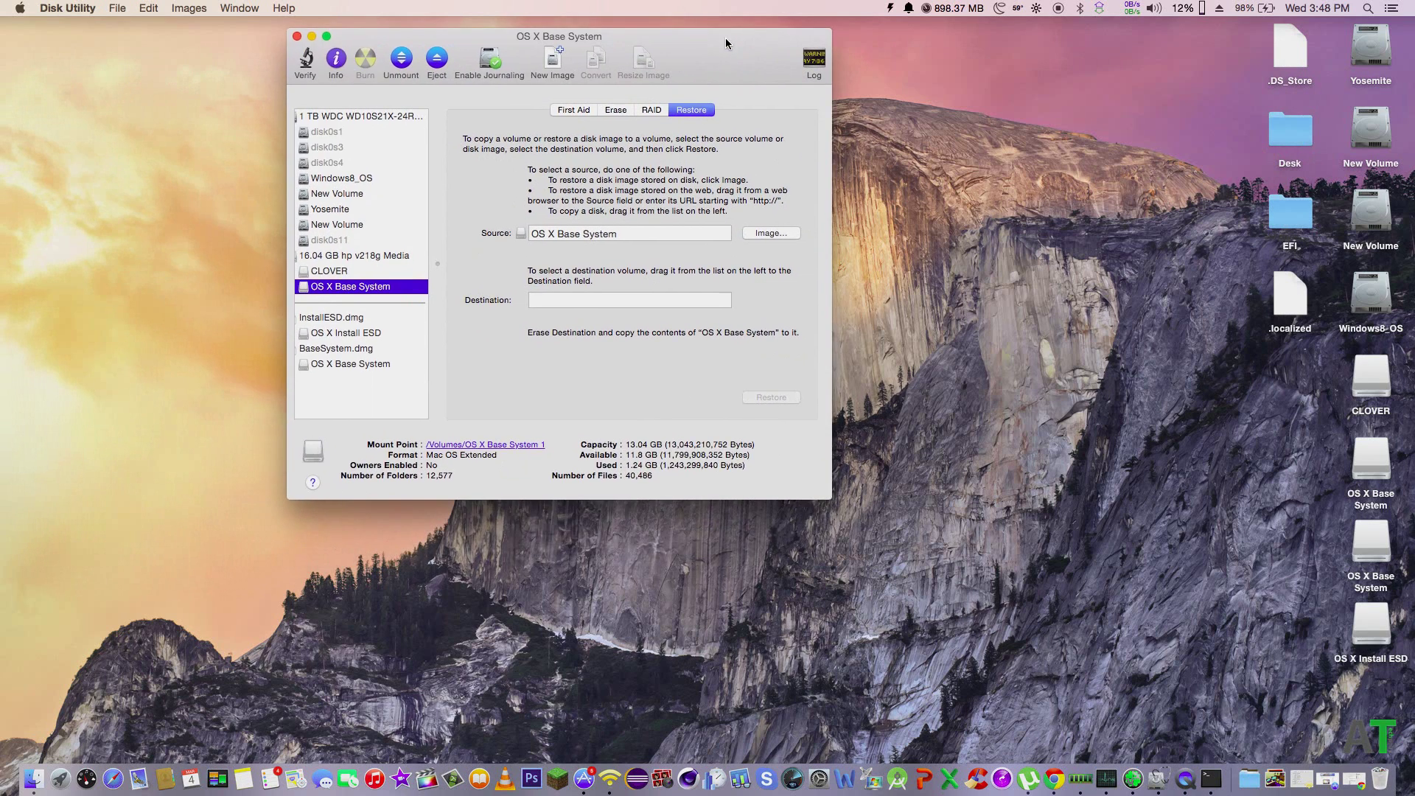
right_click(340, 289)
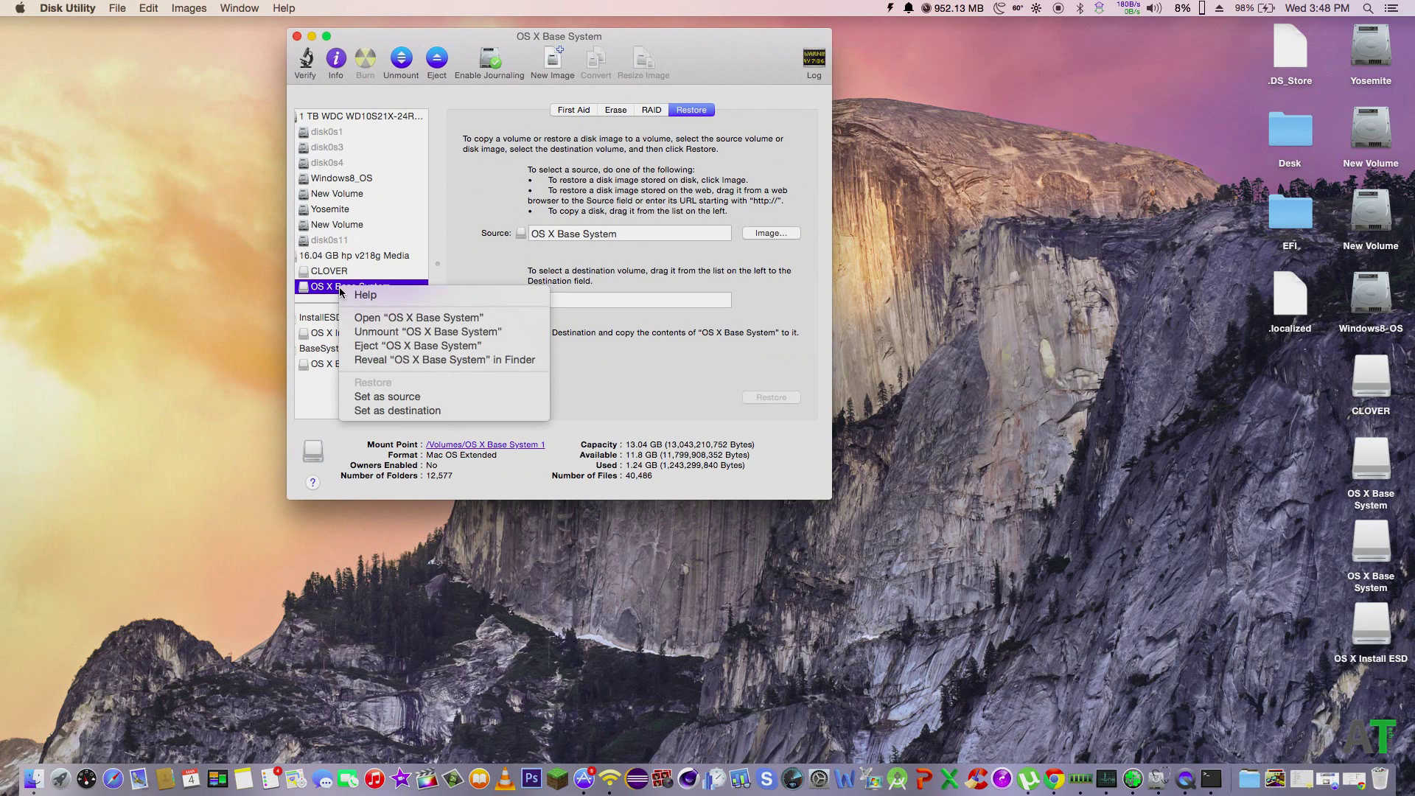
click(317, 384)
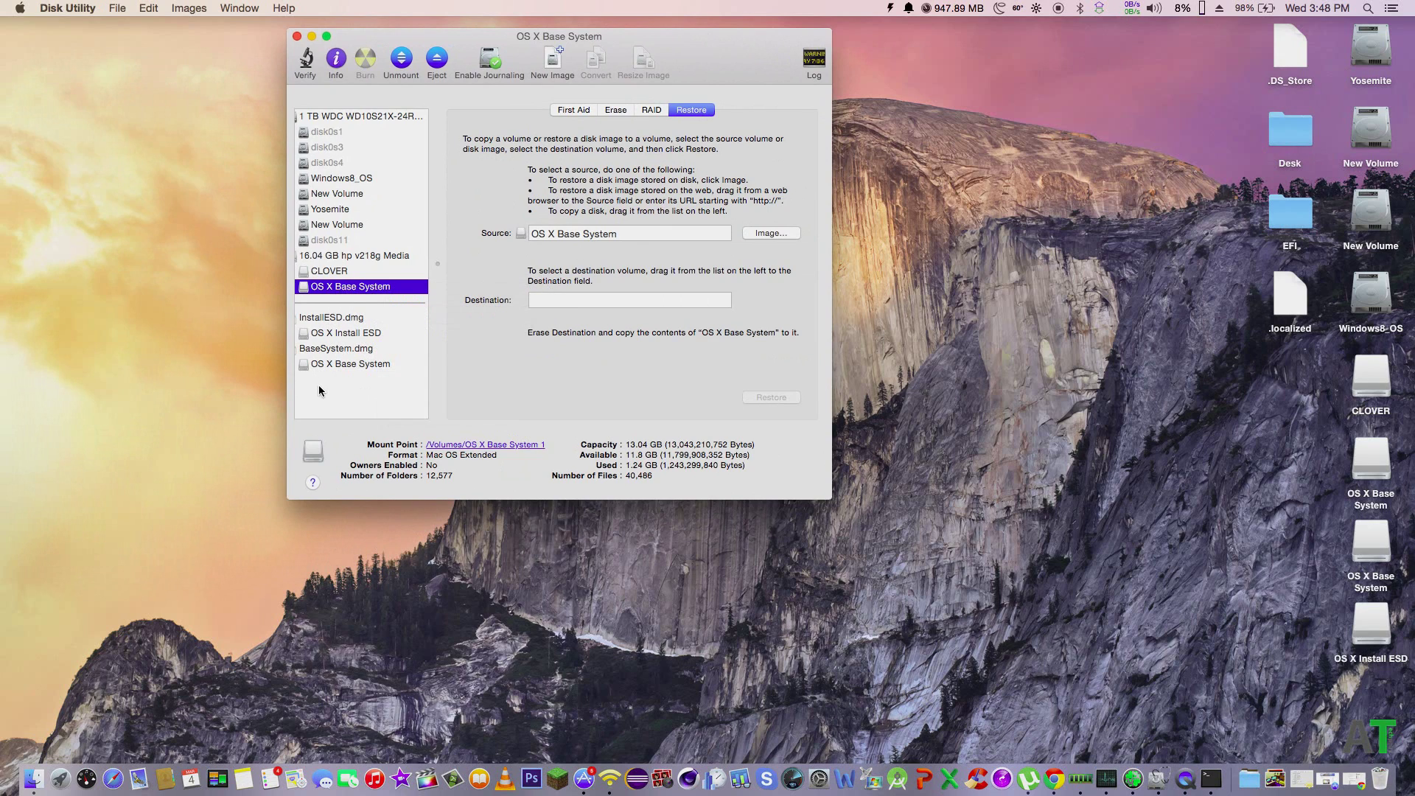
right_click(341, 298)
click(373, 317)
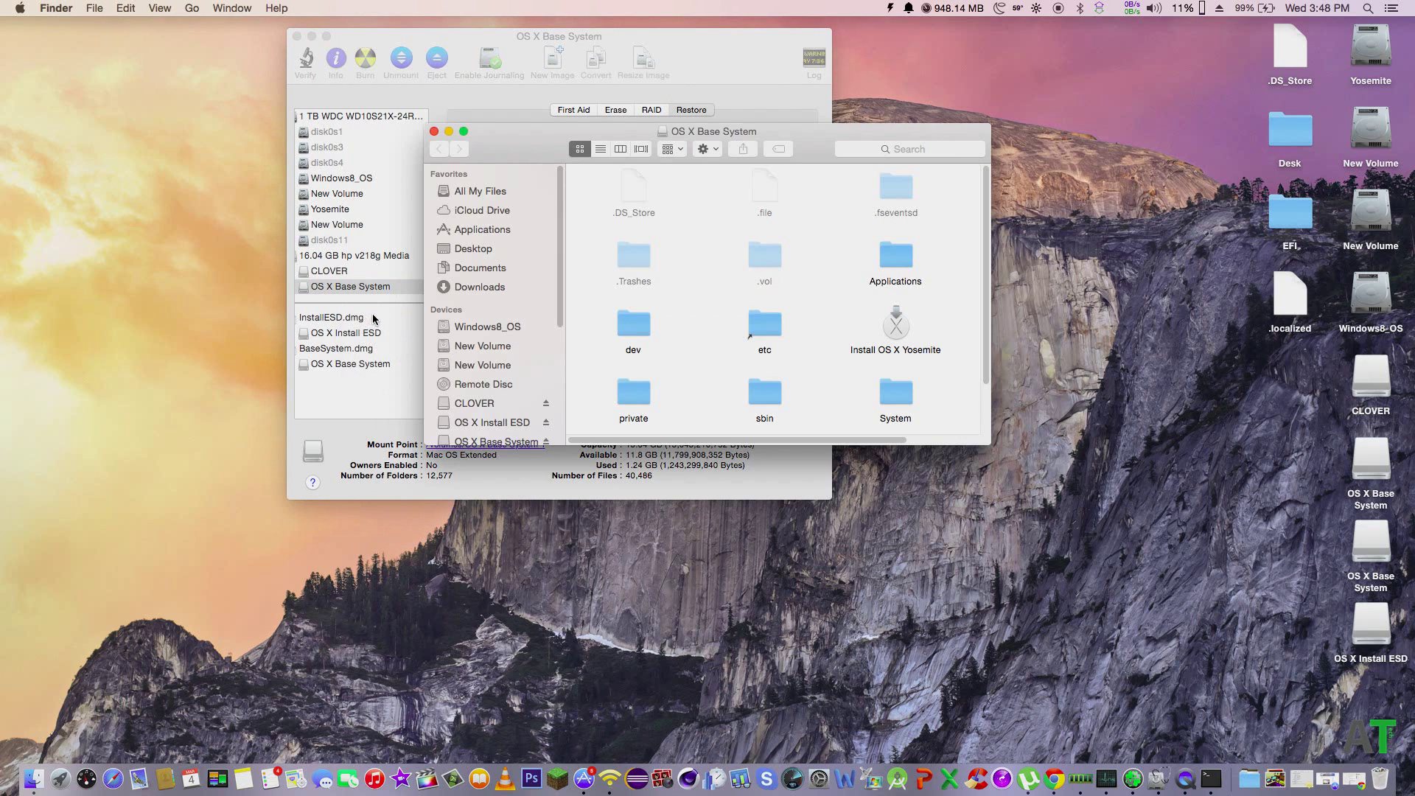
drag(767, 128, 350, 69)
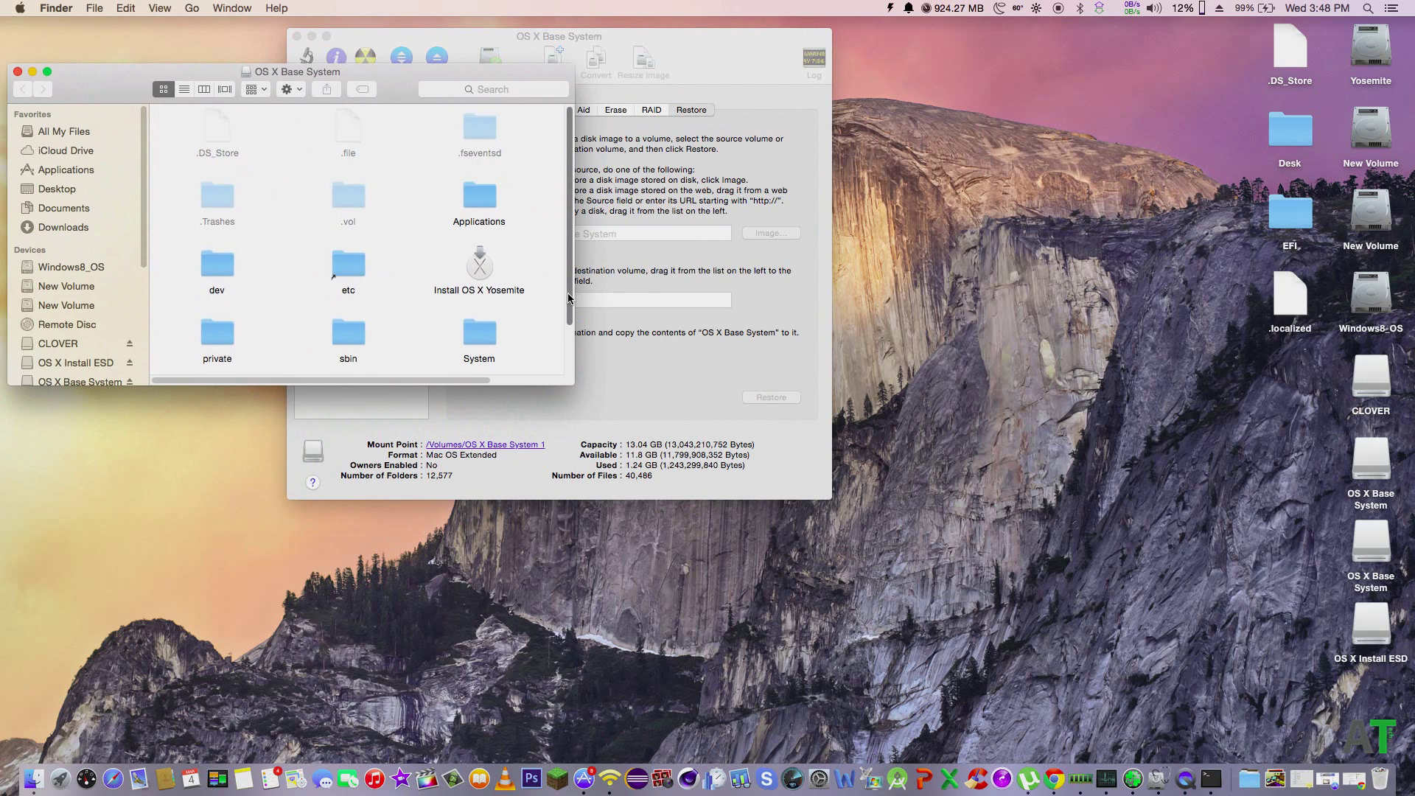
- Go to System/Installation and move the Packages alias to the Trash
scroll(572, 309, down, 2)
scroll(572, 314, up, 2)
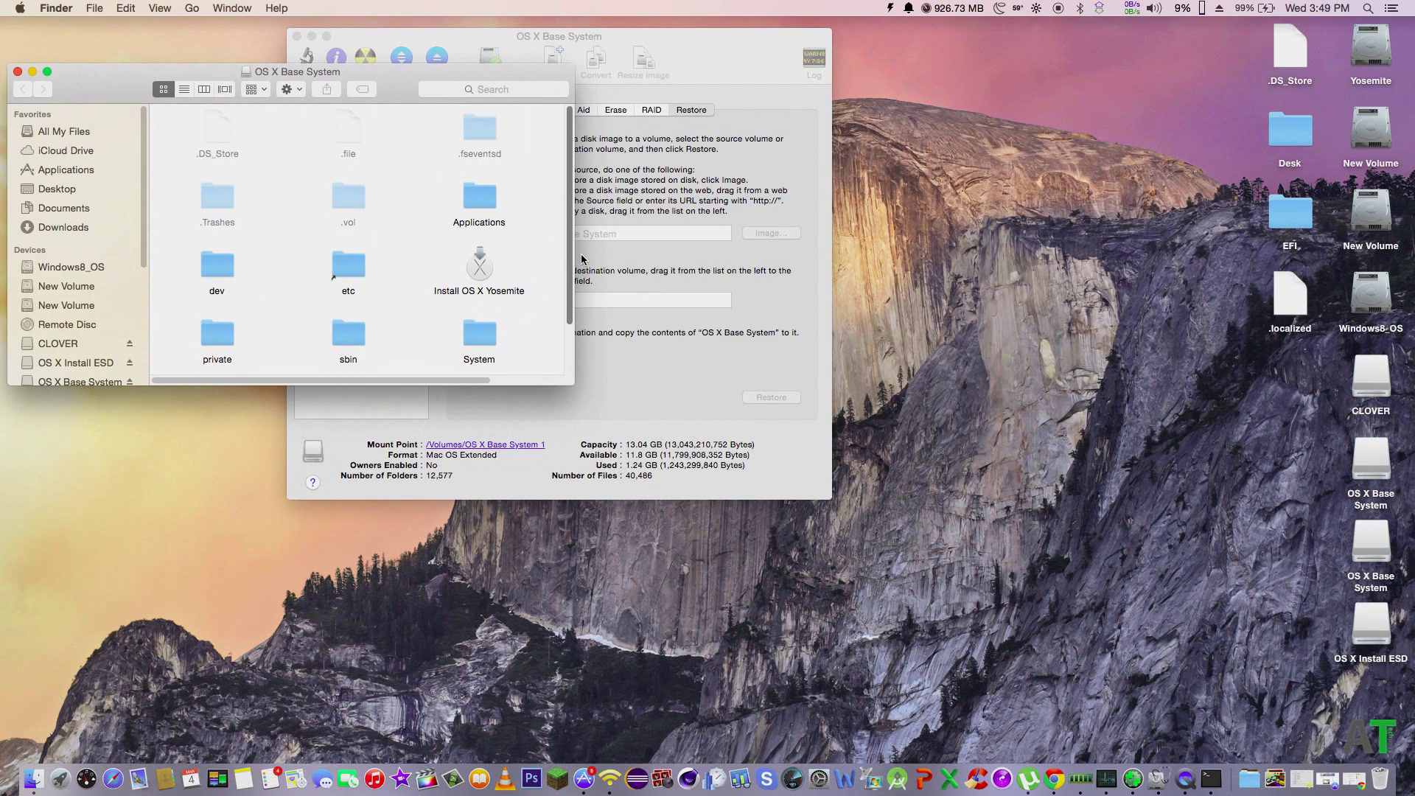
scroll(572, 342, down, 2)
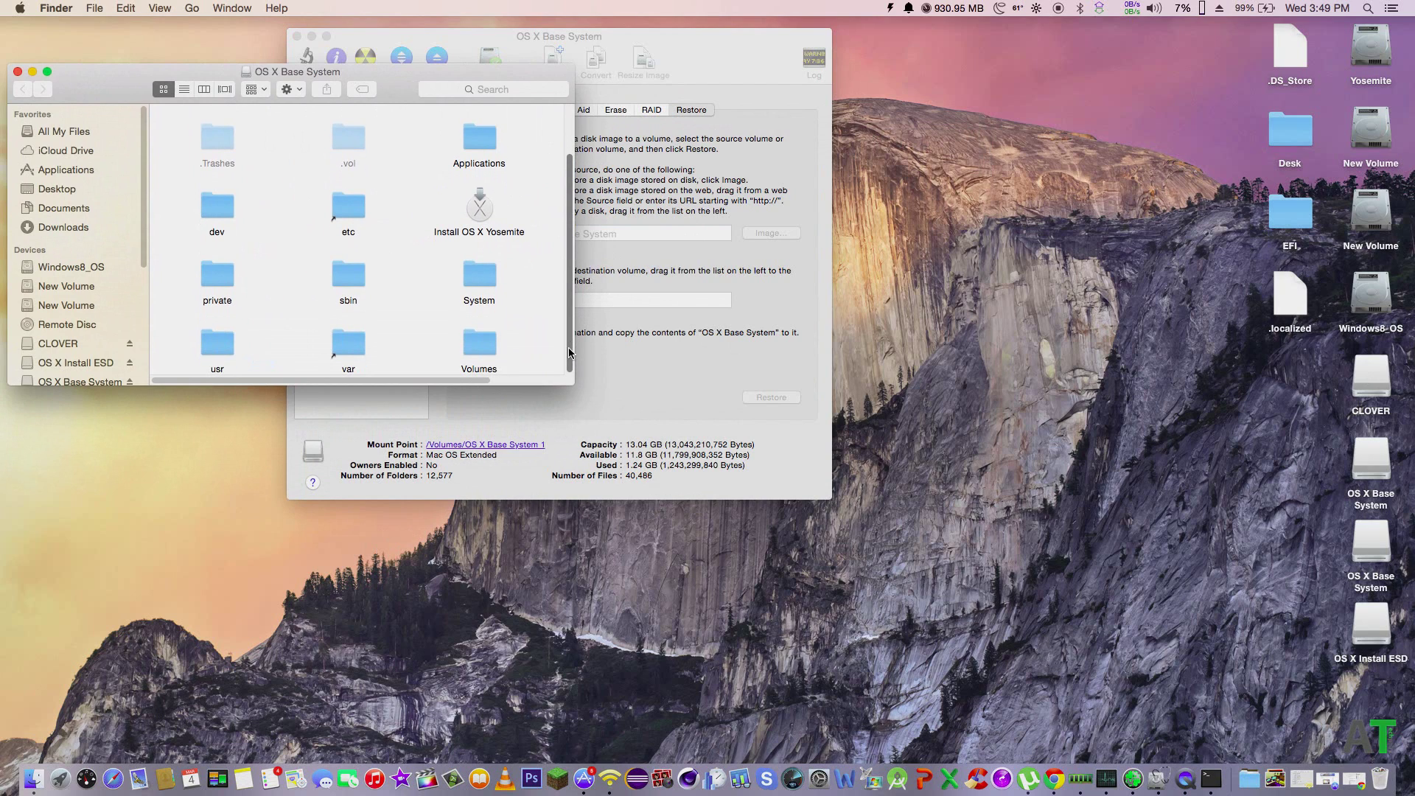
double_click(478, 286)
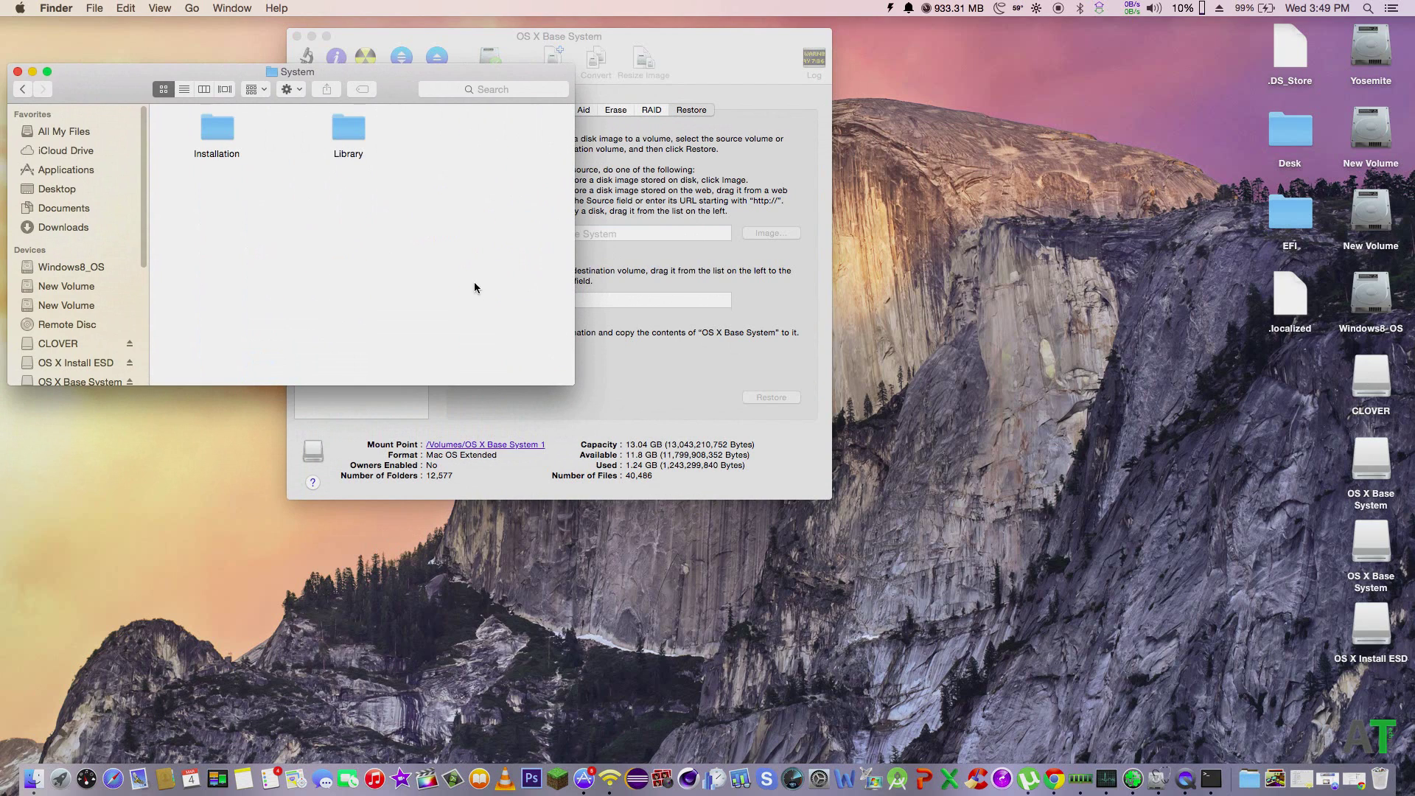
double_click(208, 122)
right_click(339, 130)
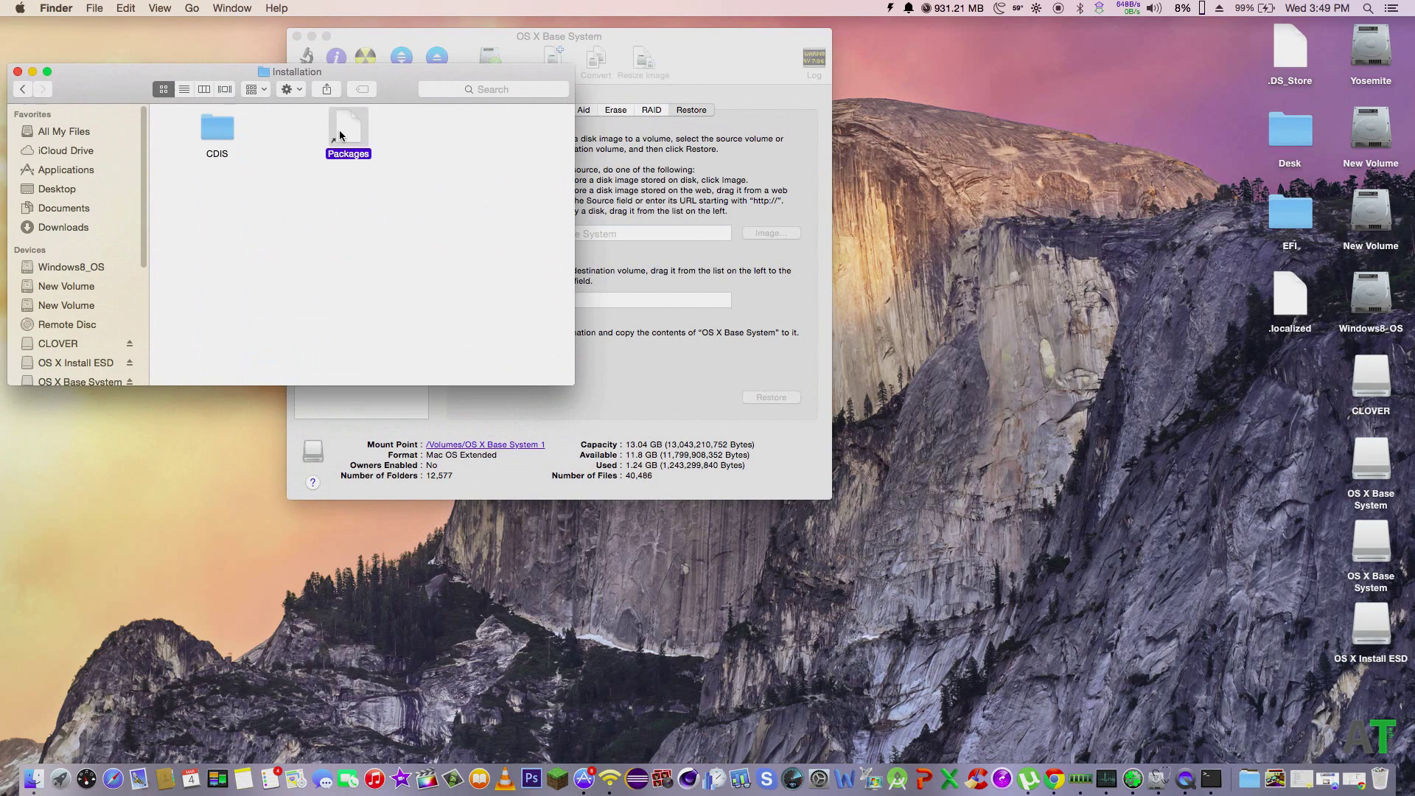
click(365, 175)
- Open the OS X Install ESD volume and copy its Packages folder
double_click(1371, 619)
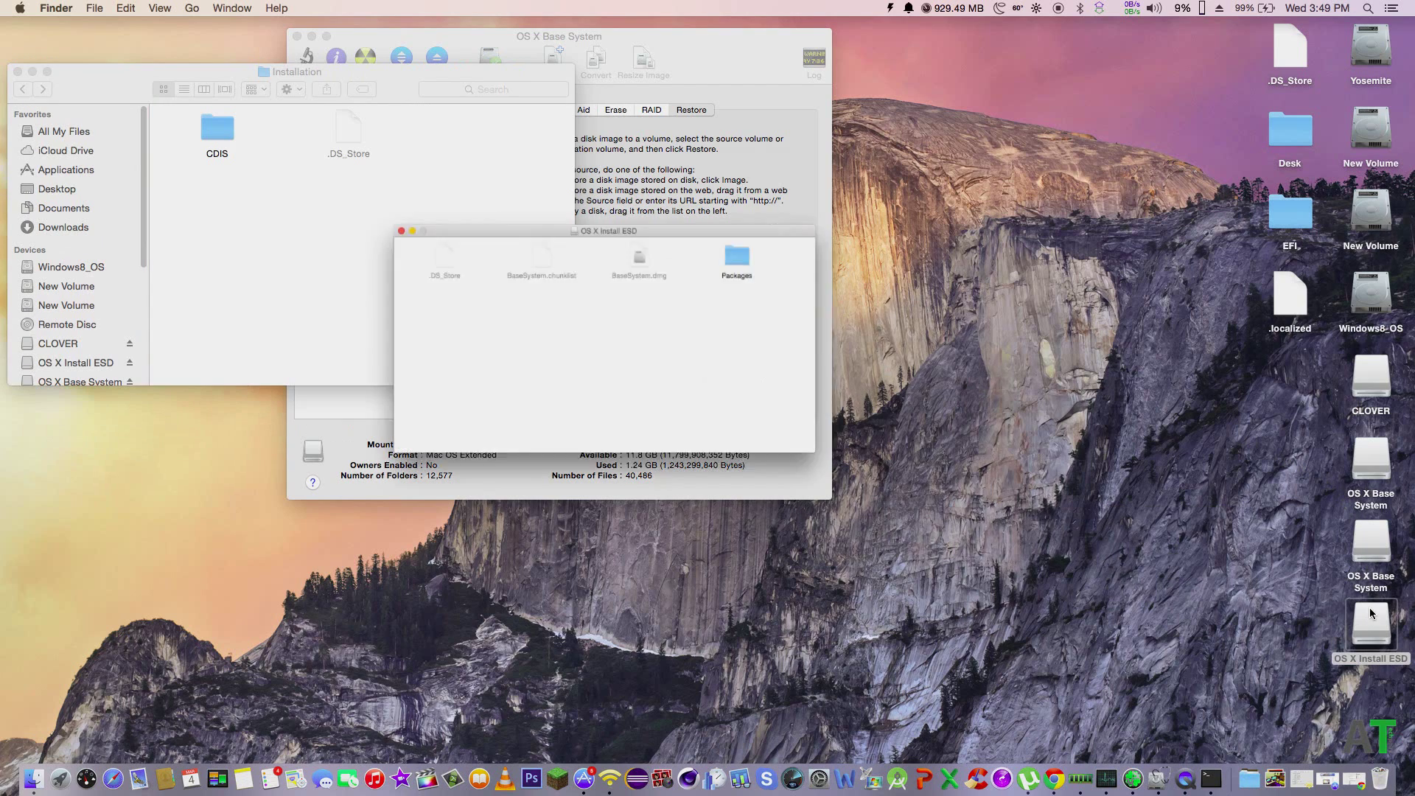
drag(394, 94, 1091, 202)
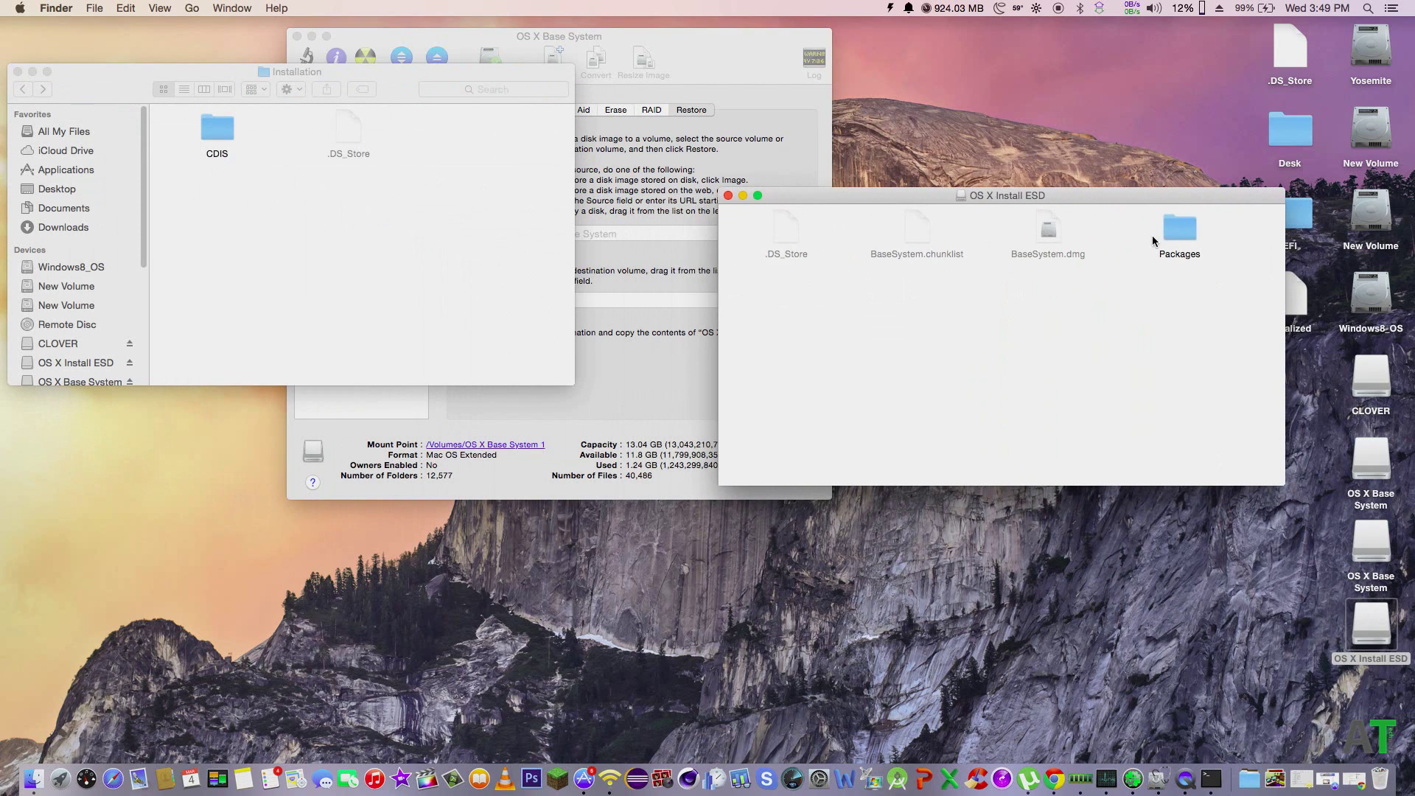
click(1163, 225)
right_click(1164, 226)
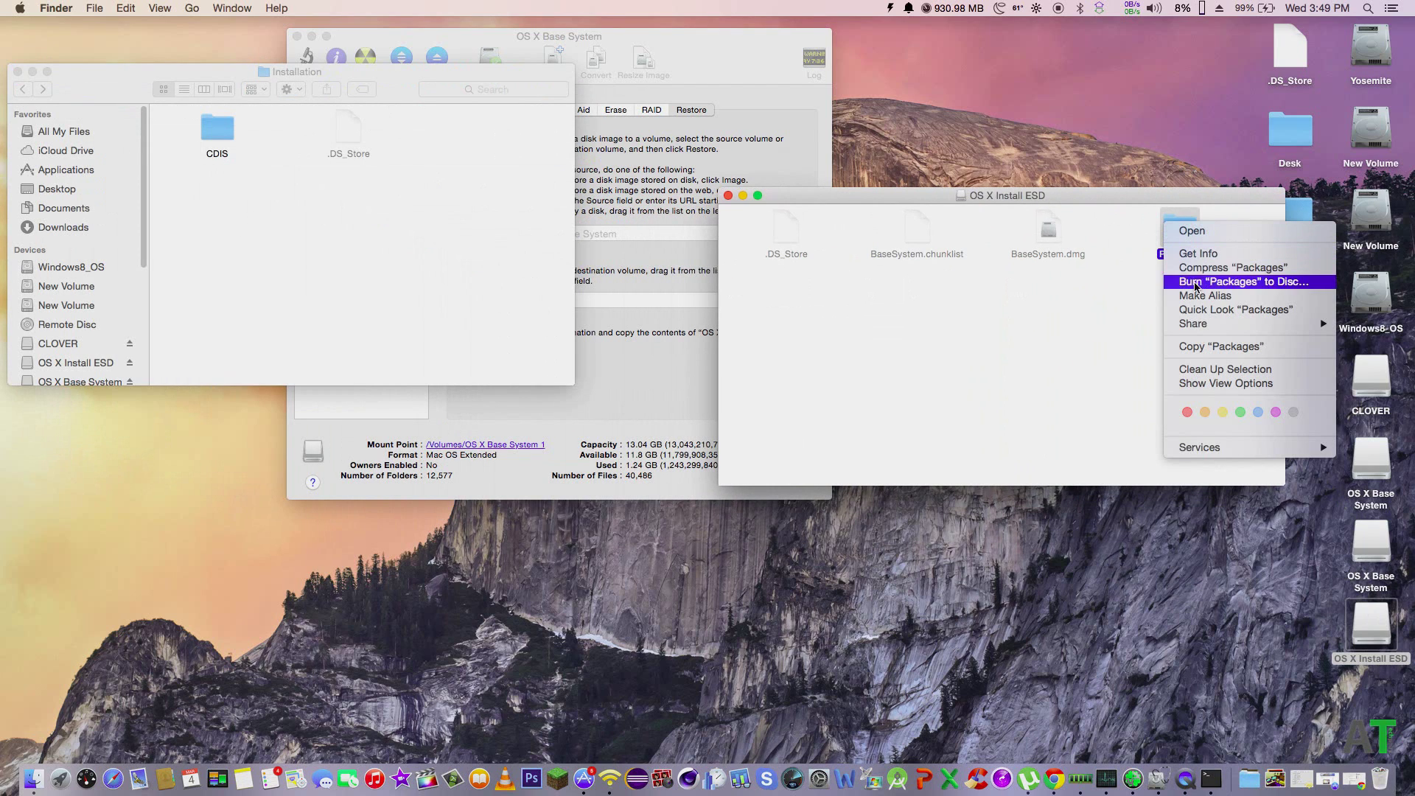
click(1223, 347)
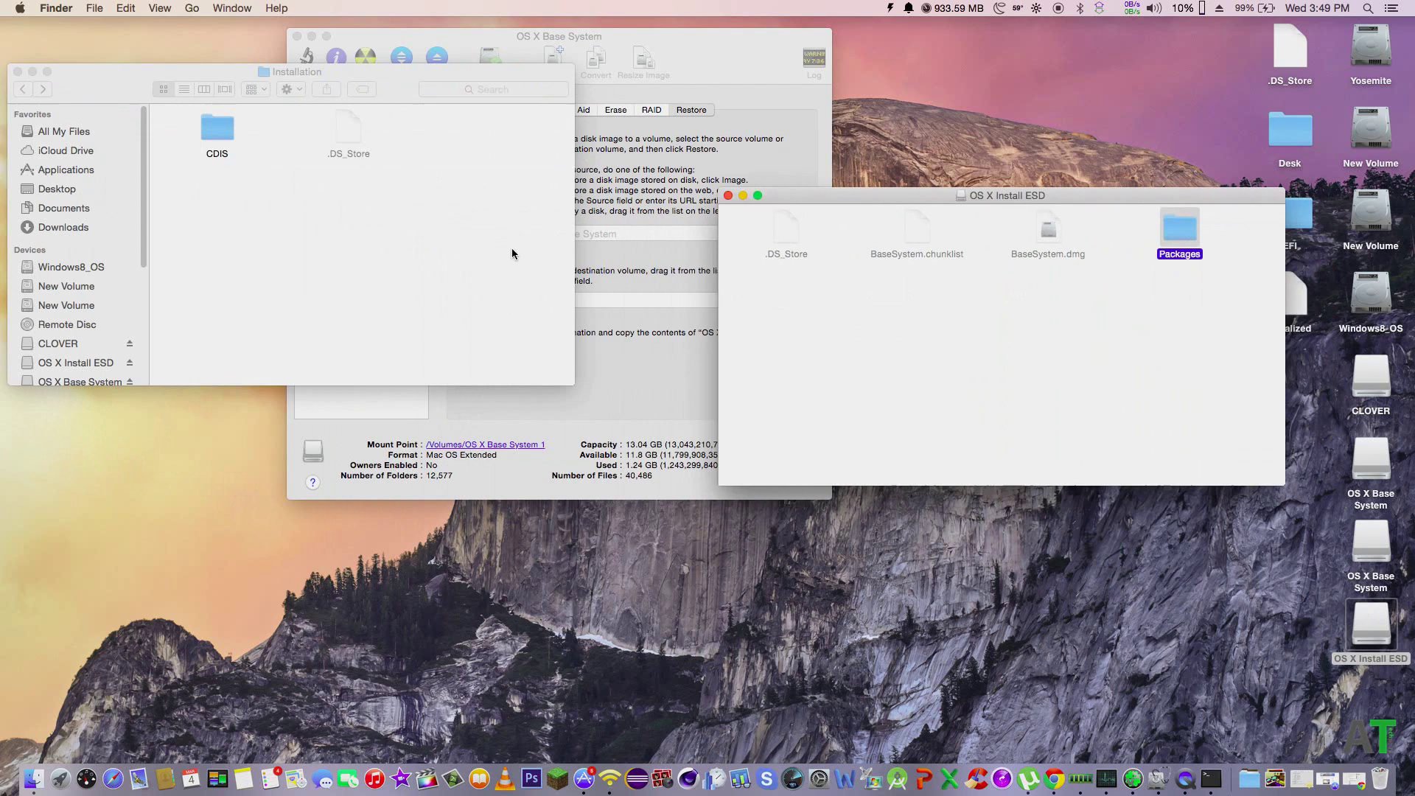
- Paste Packages into the Base System's Installation folder and let the 4.72 GB copy finish
right_click(410, 233)
click(444, 285)
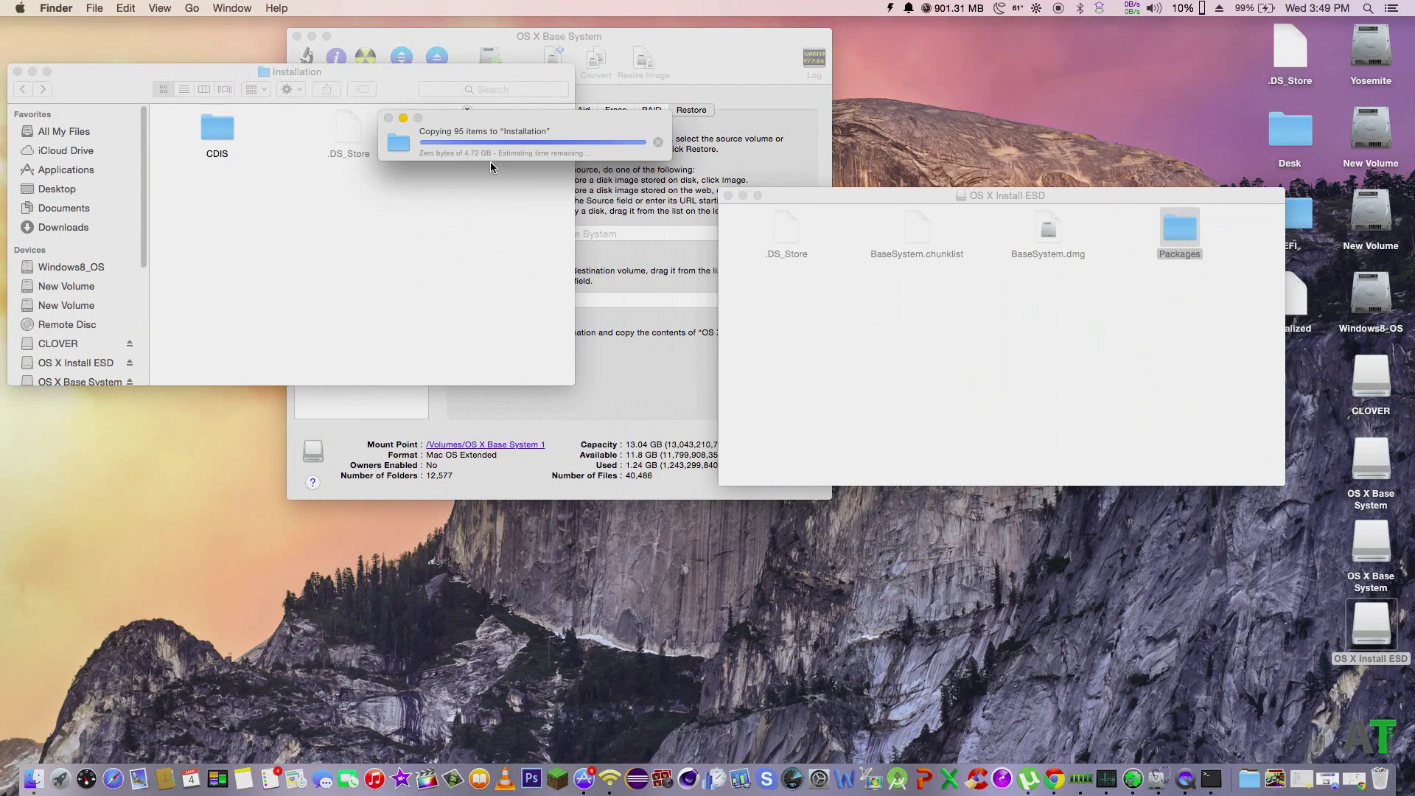
click(516, 110)
drag(575, 124, 585, 201)
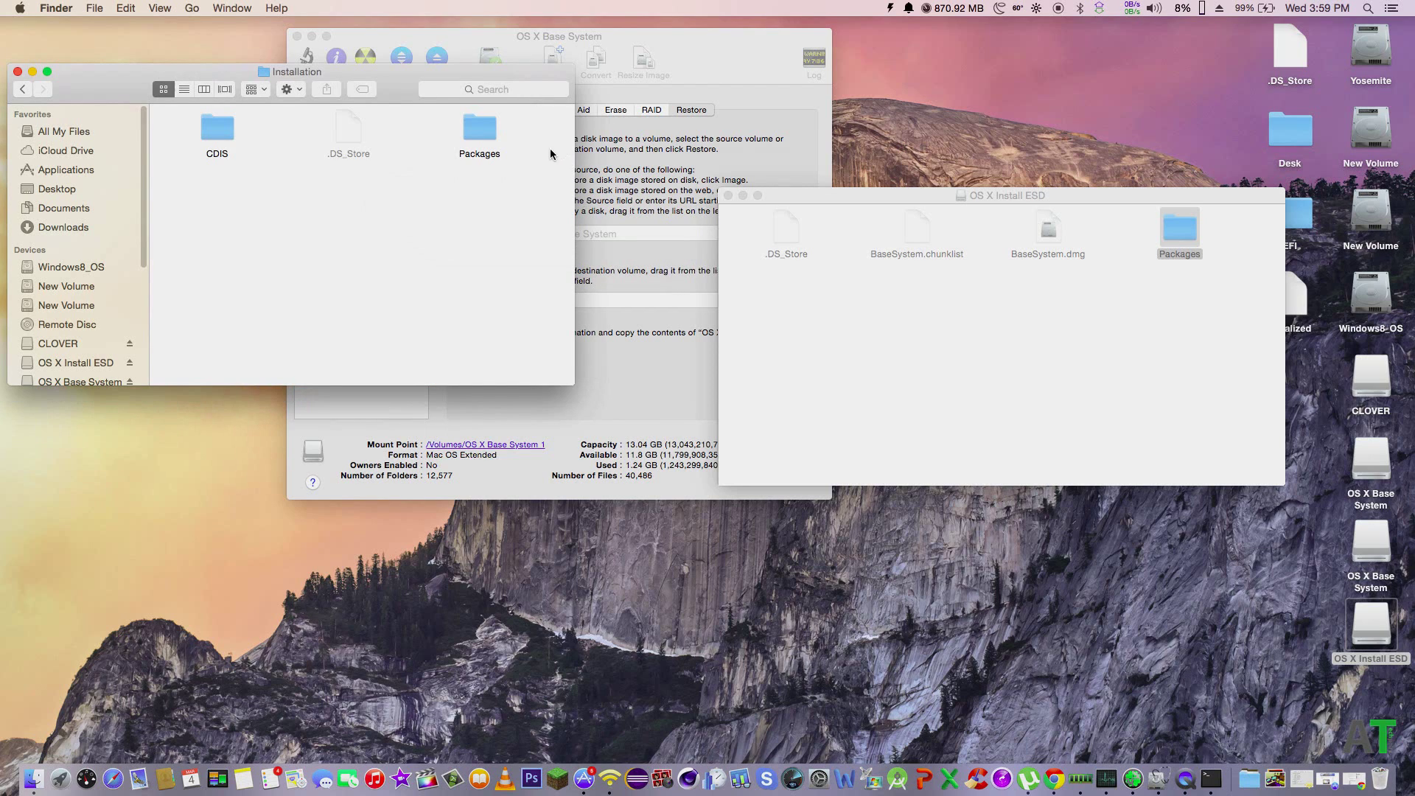
- Copy BaseSystem.chunklist and BaseSystem.dmg (487.8 MB) from OS X Install ESD into the OS X Base System root
click(26, 90)
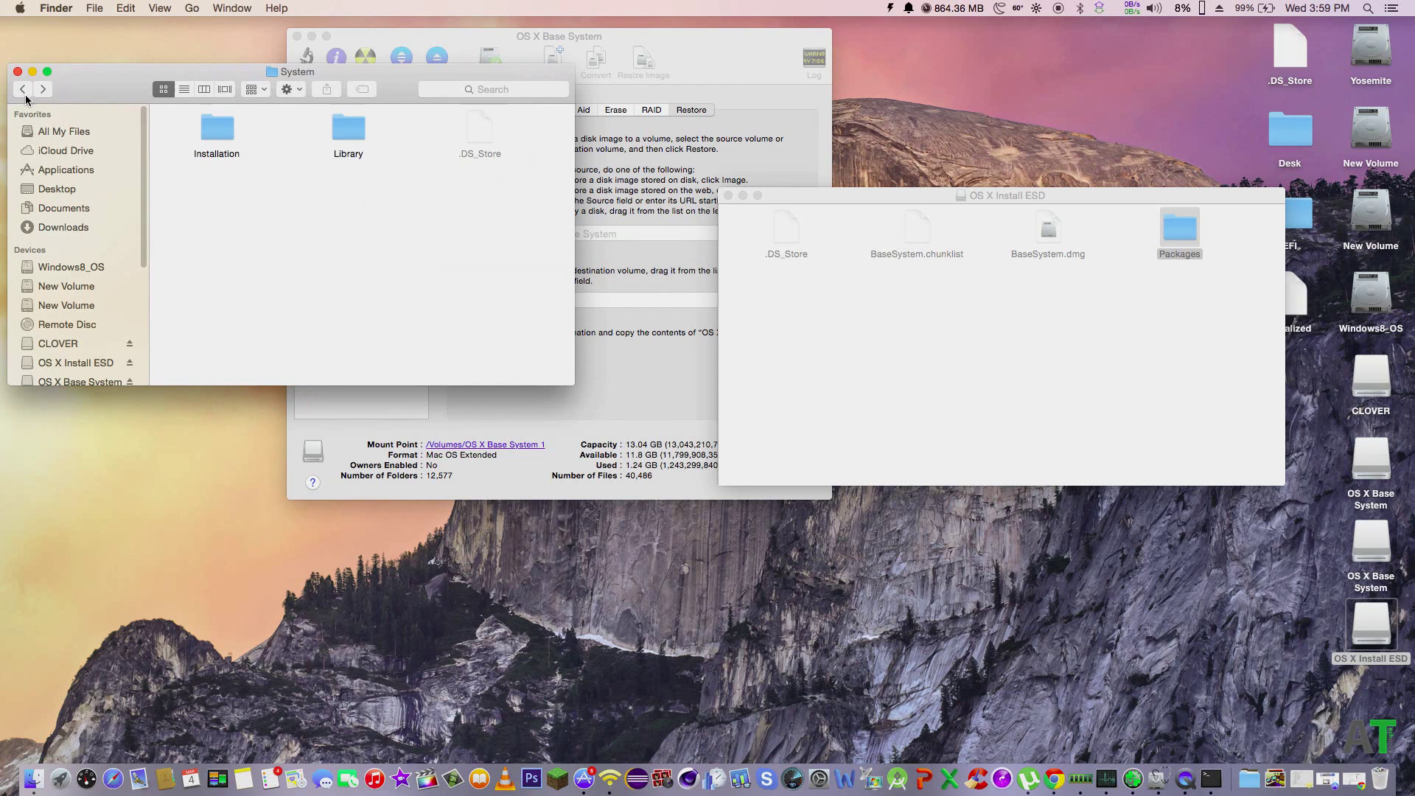
click(24, 90)
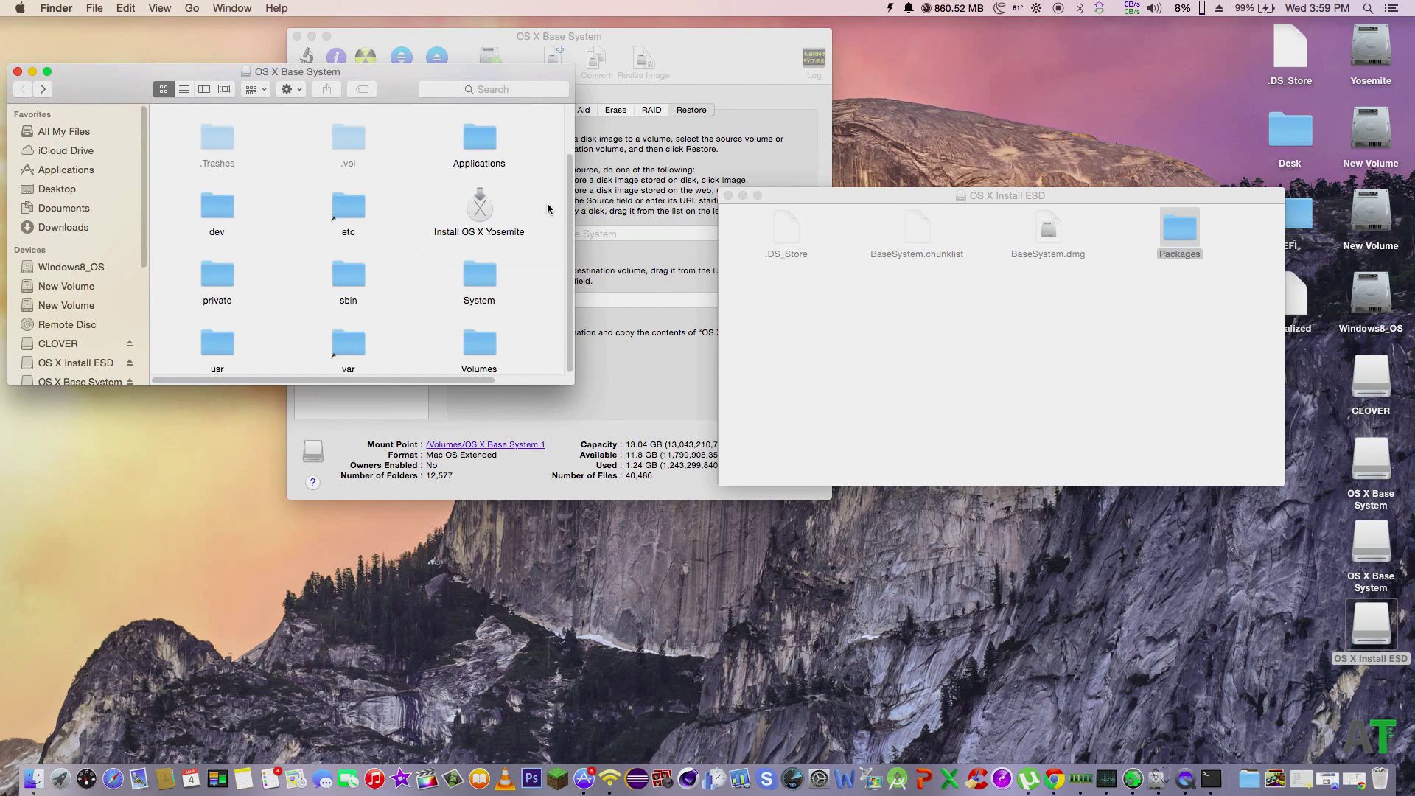
drag(573, 383, 683, 653)
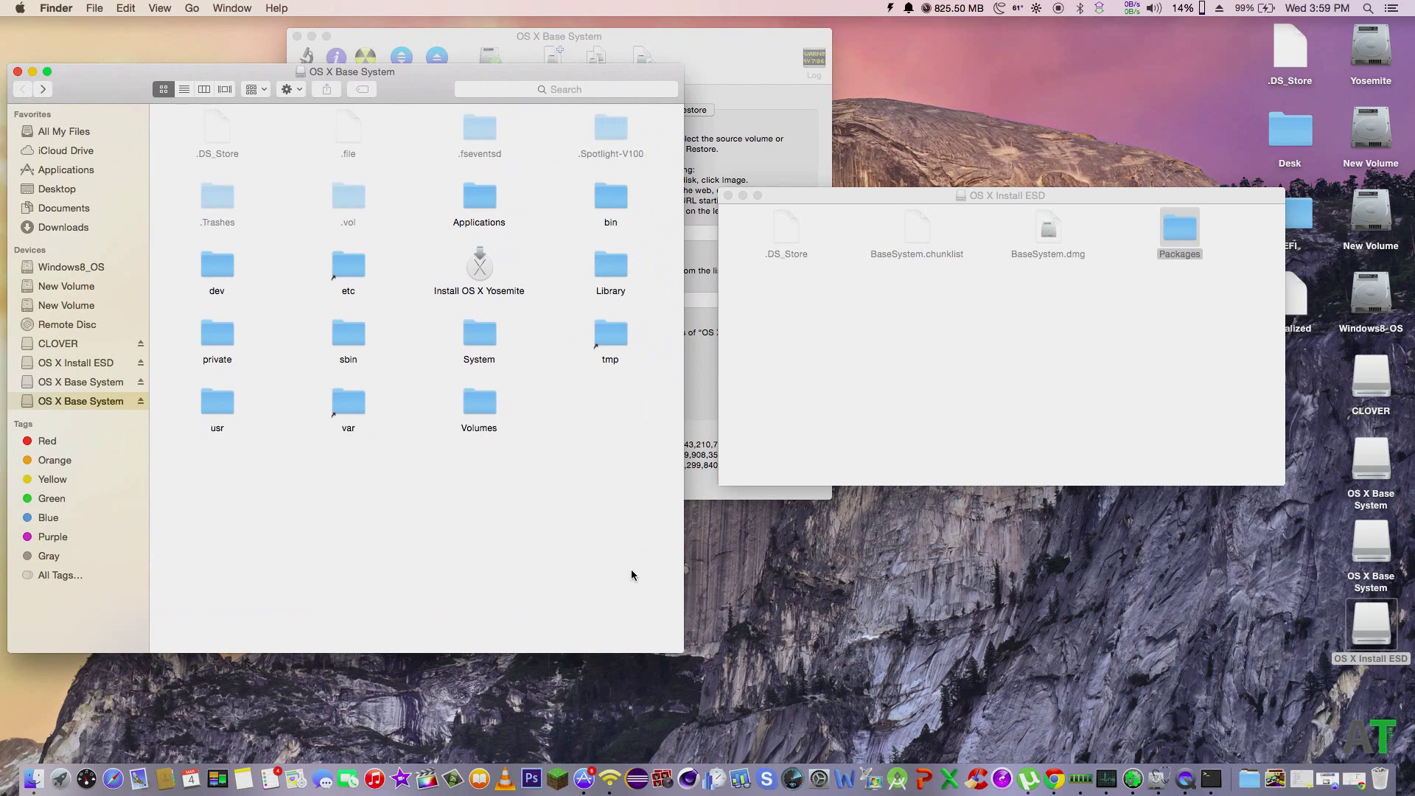
click(1080, 255)
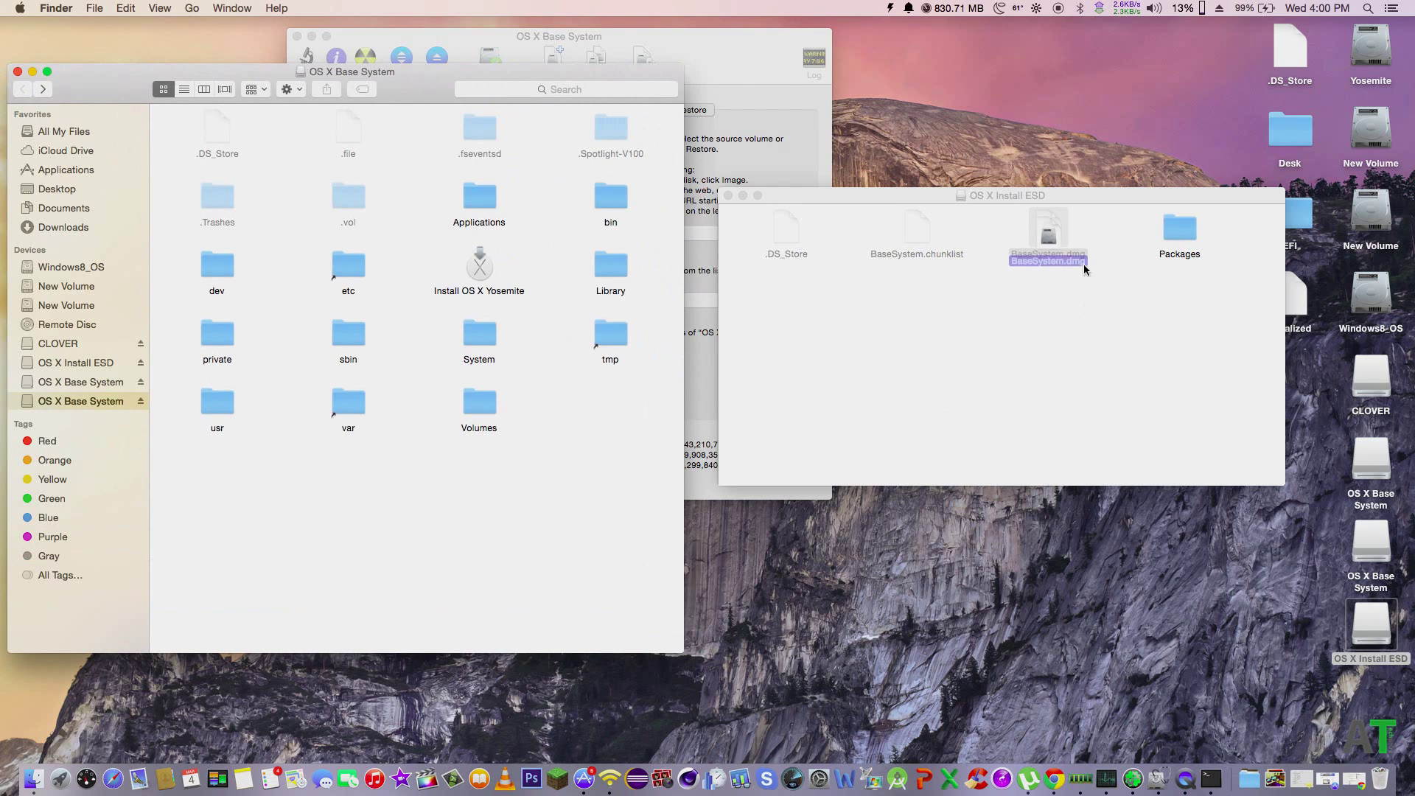
drag(1087, 310, 415, 527)
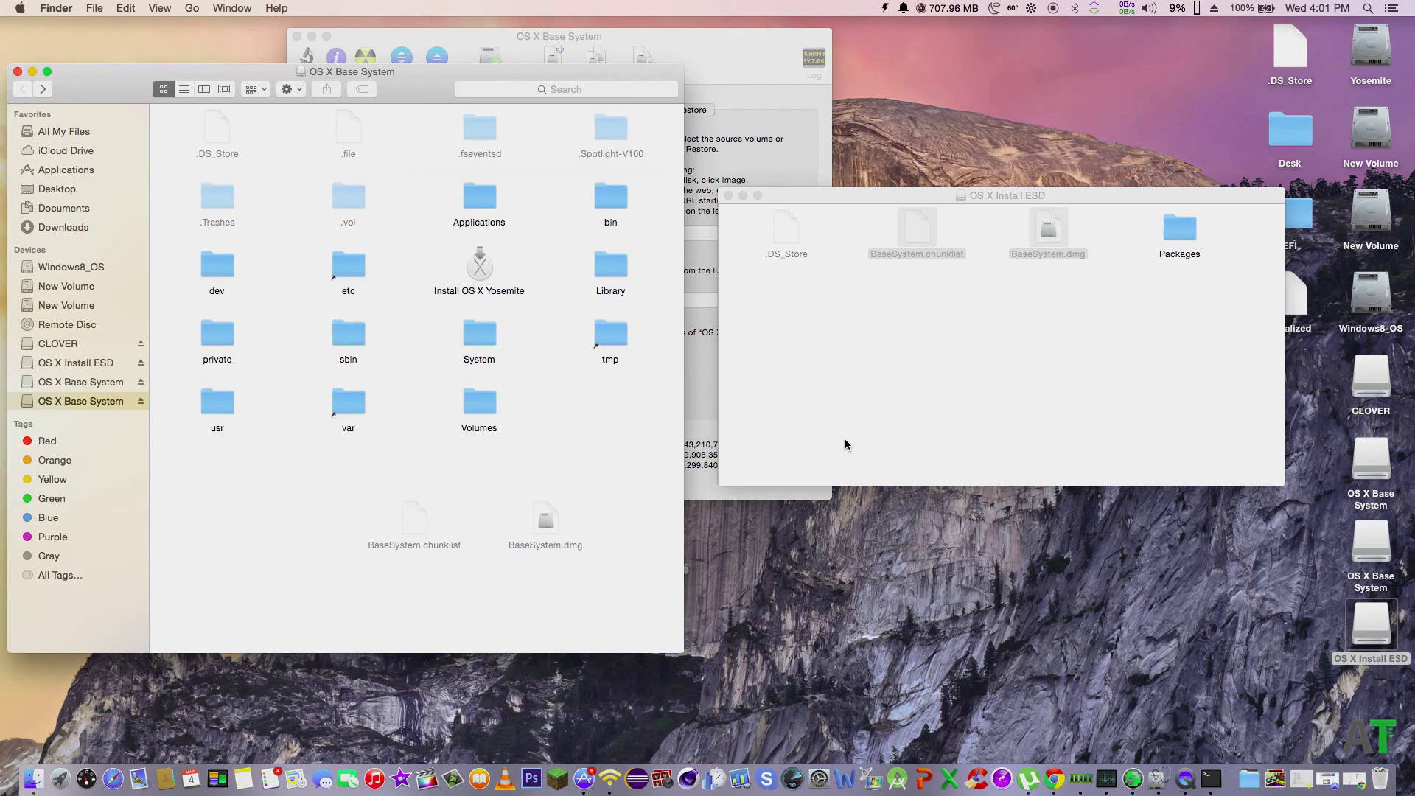
click(869, 386)
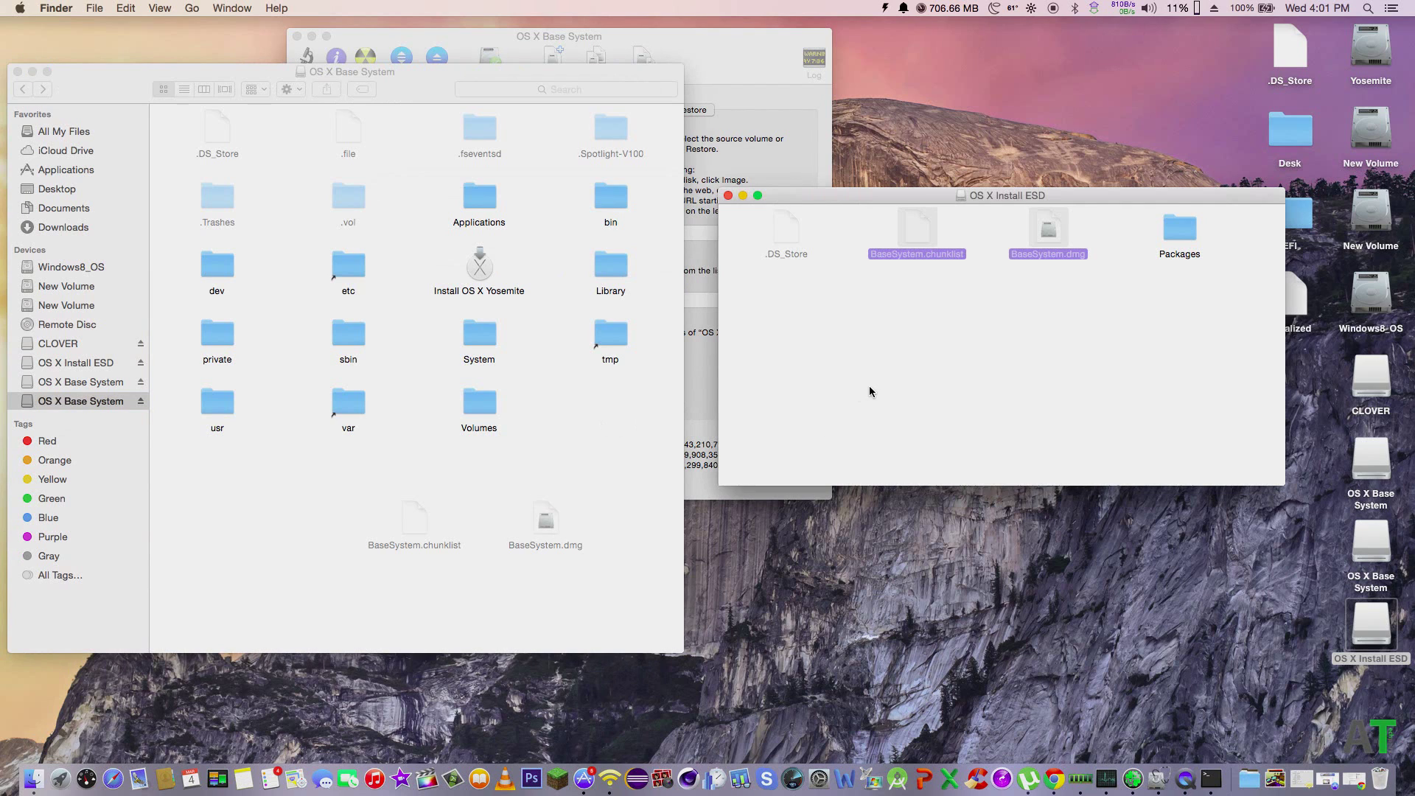
- Attempt to eject the InstallESD.dmg disk image in Disk Utility and dismiss the eject-failed message
click(727, 196)
click(737, 203)
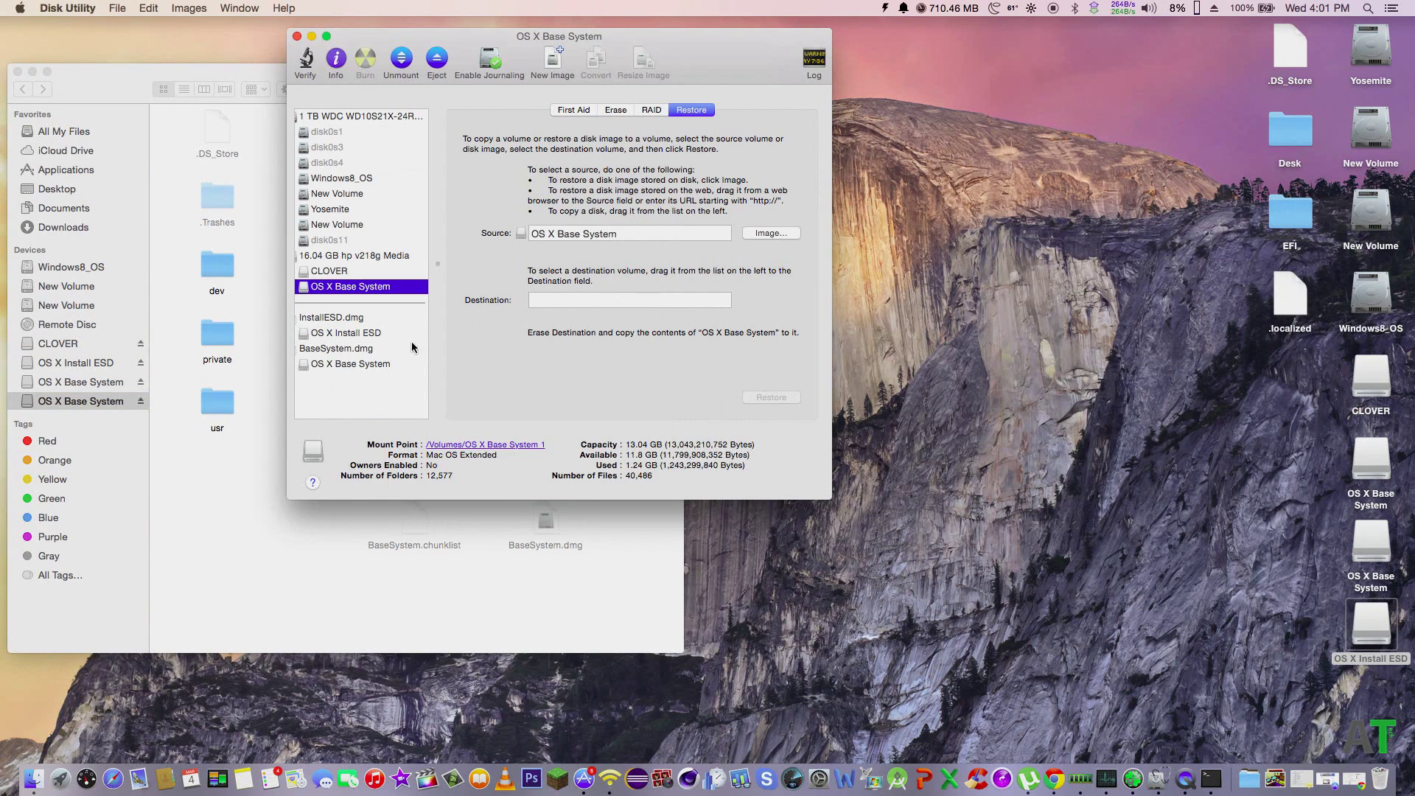
drag(287, 279, 122, 278)
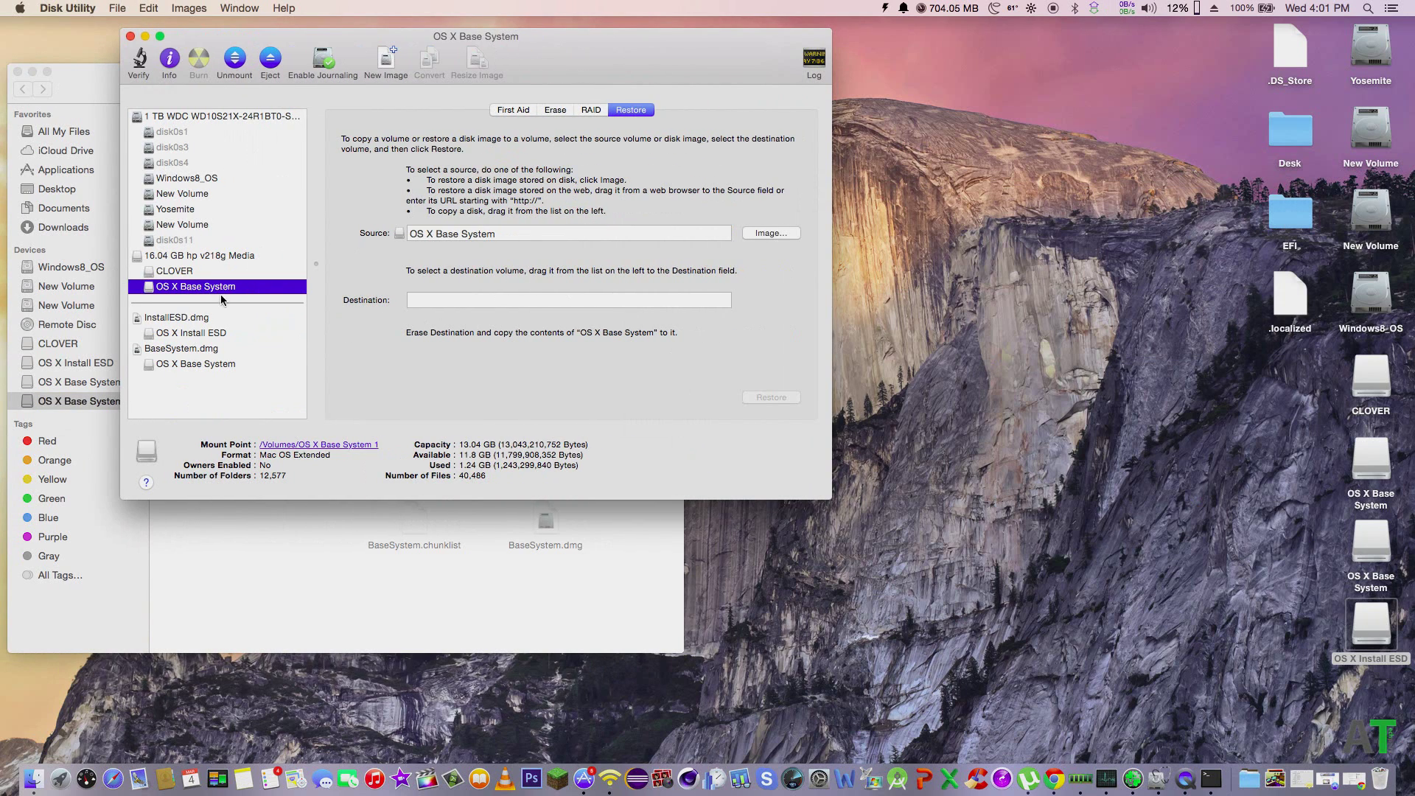
right_click(206, 317)
click(212, 347)
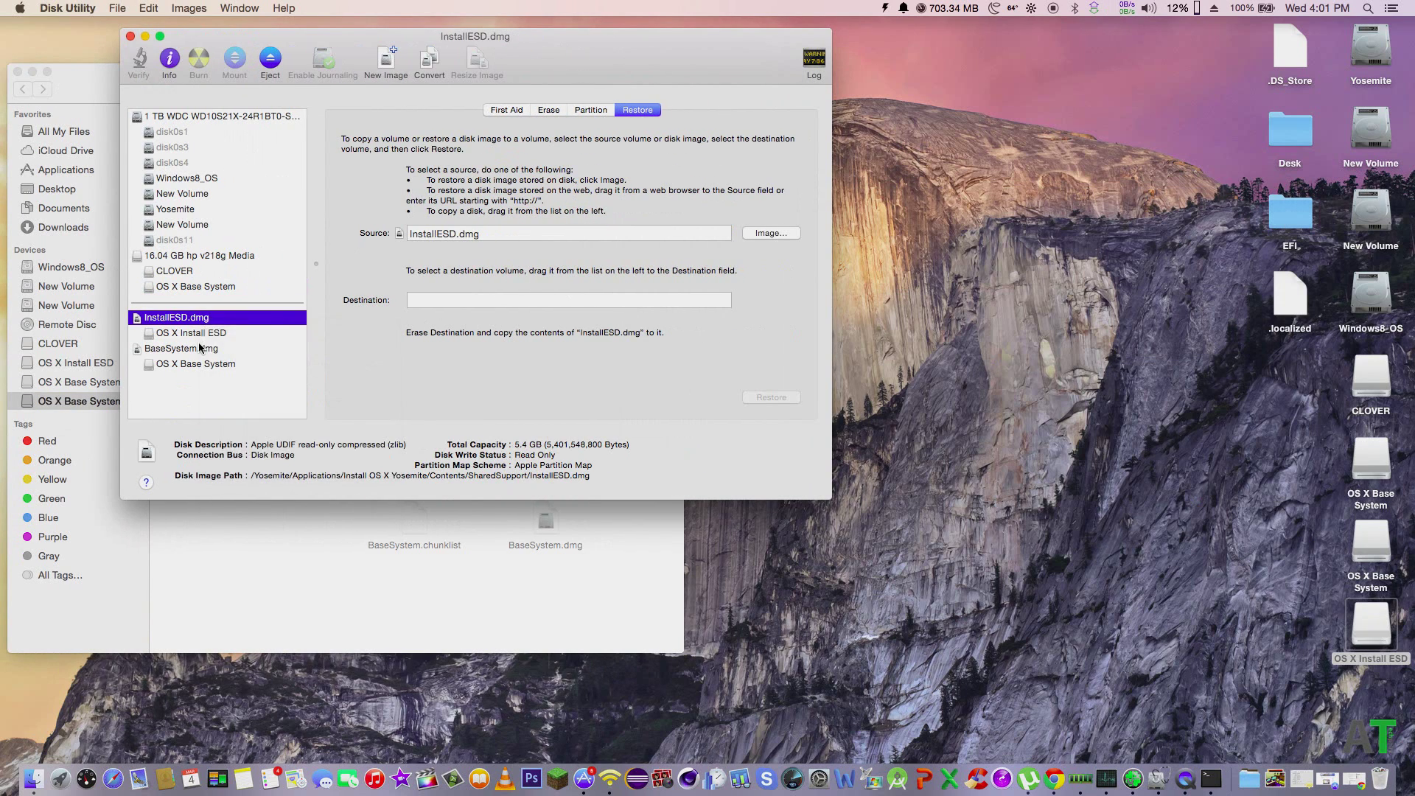
key(Return)
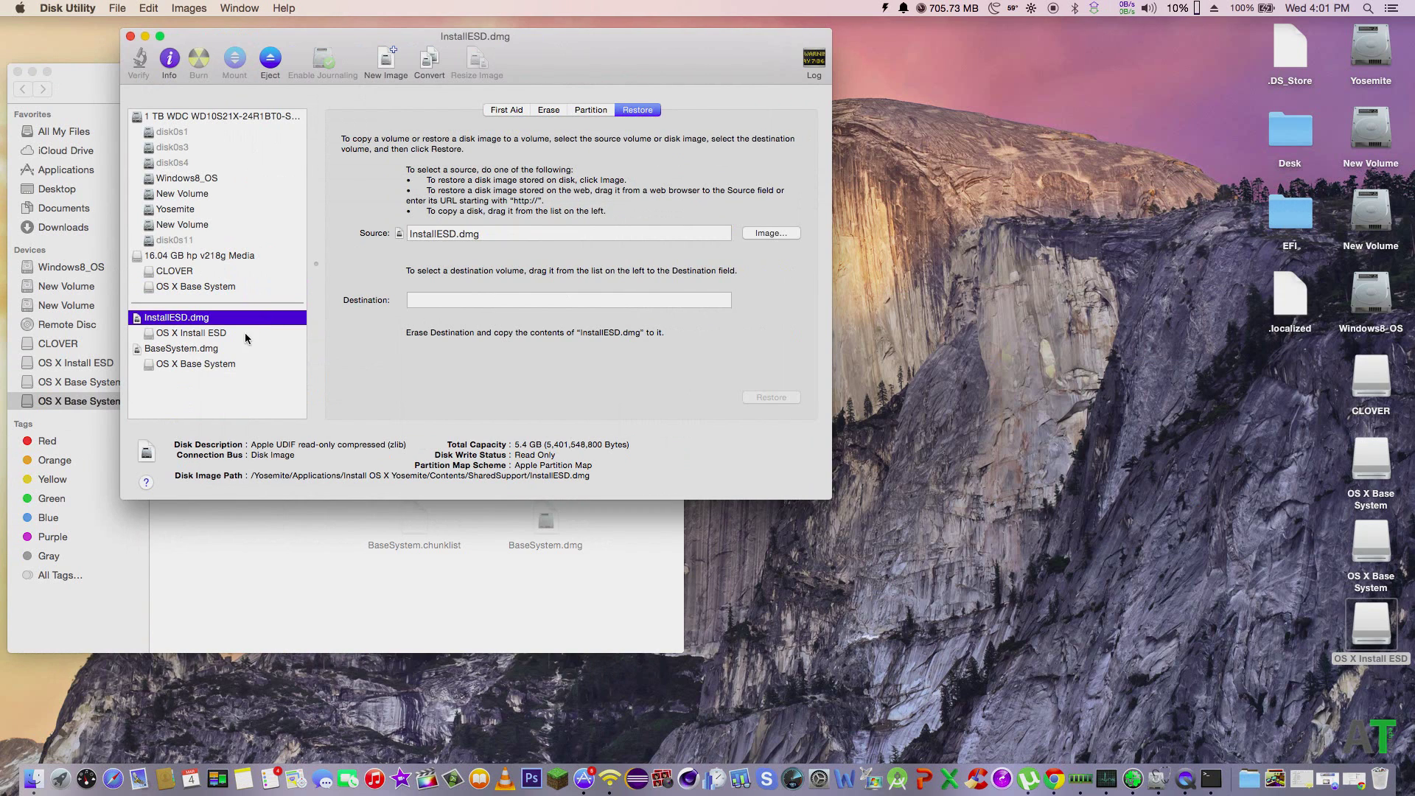
- Eject the BaseSystem.dmg image, retry InstallESD.dmg, then quit Disk Utility and close the Base System window
right_click(221, 350)
click(223, 356)
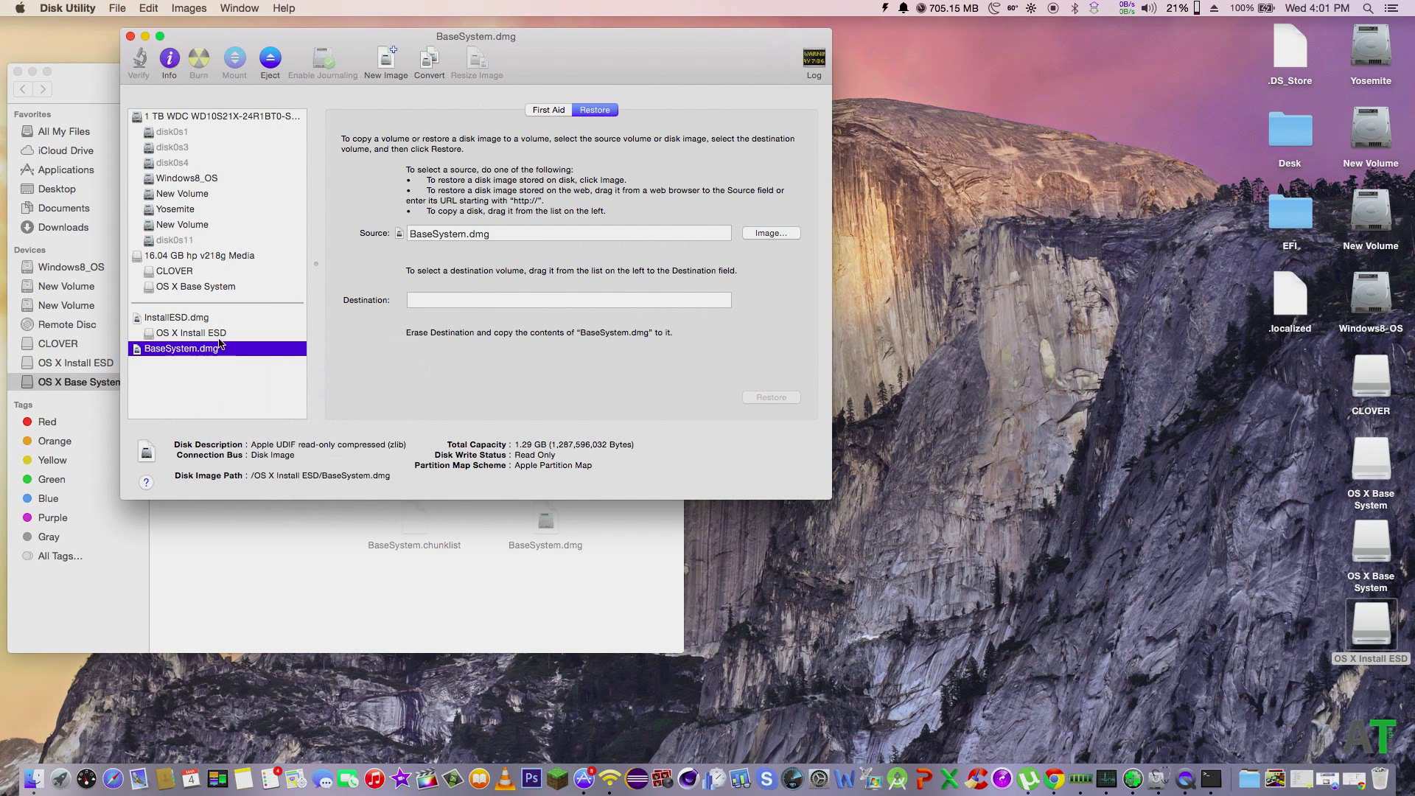
right_click(210, 318)
click(234, 345)
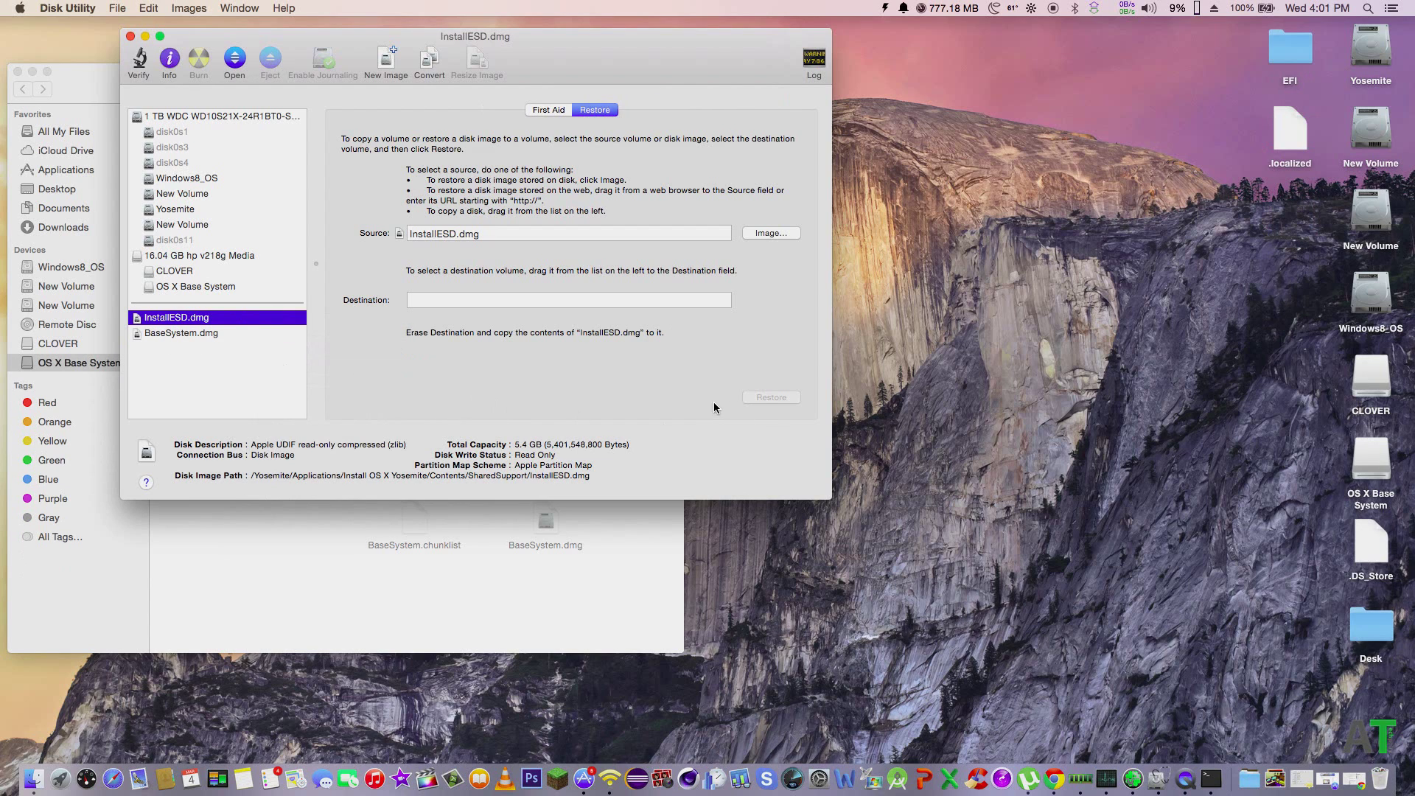
click(130, 36)
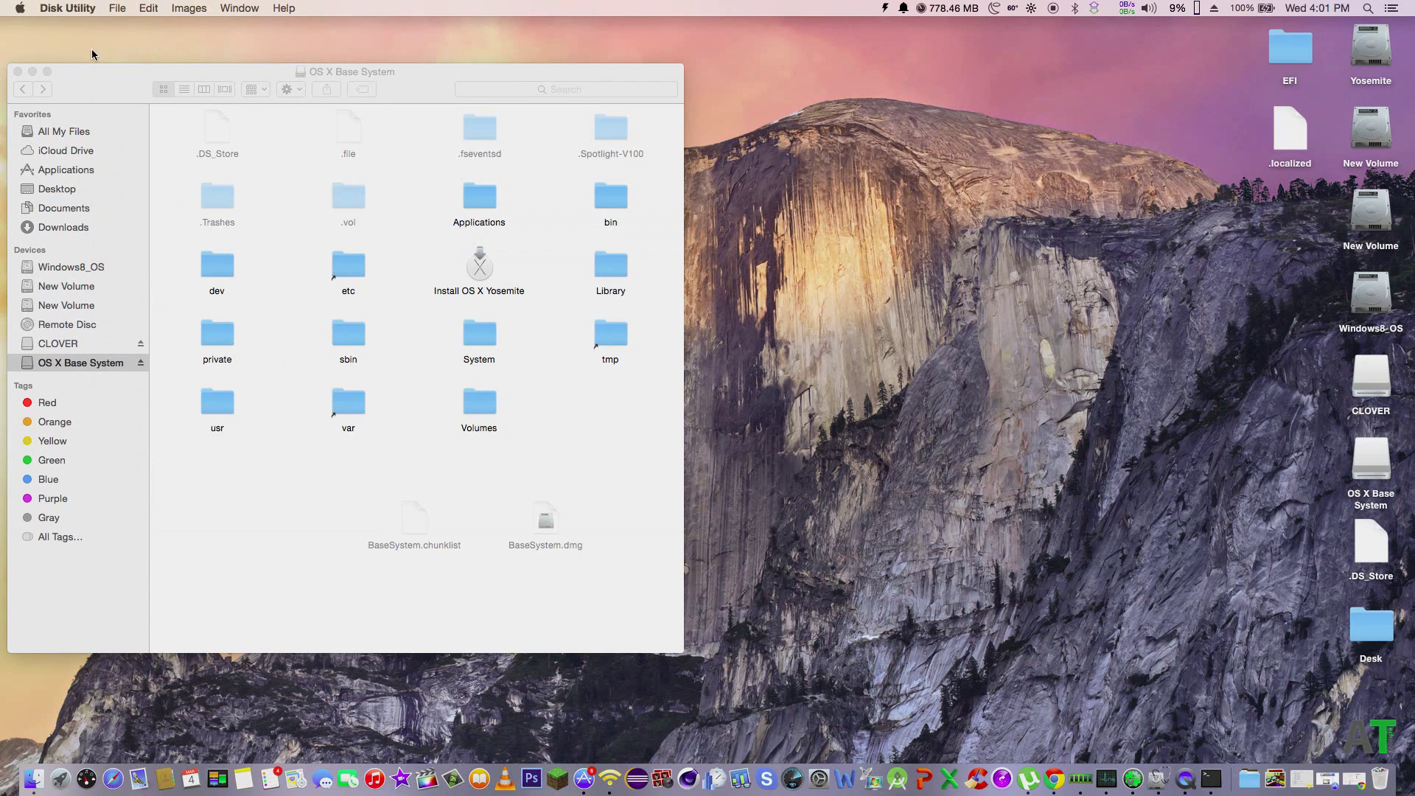
click(20, 68)
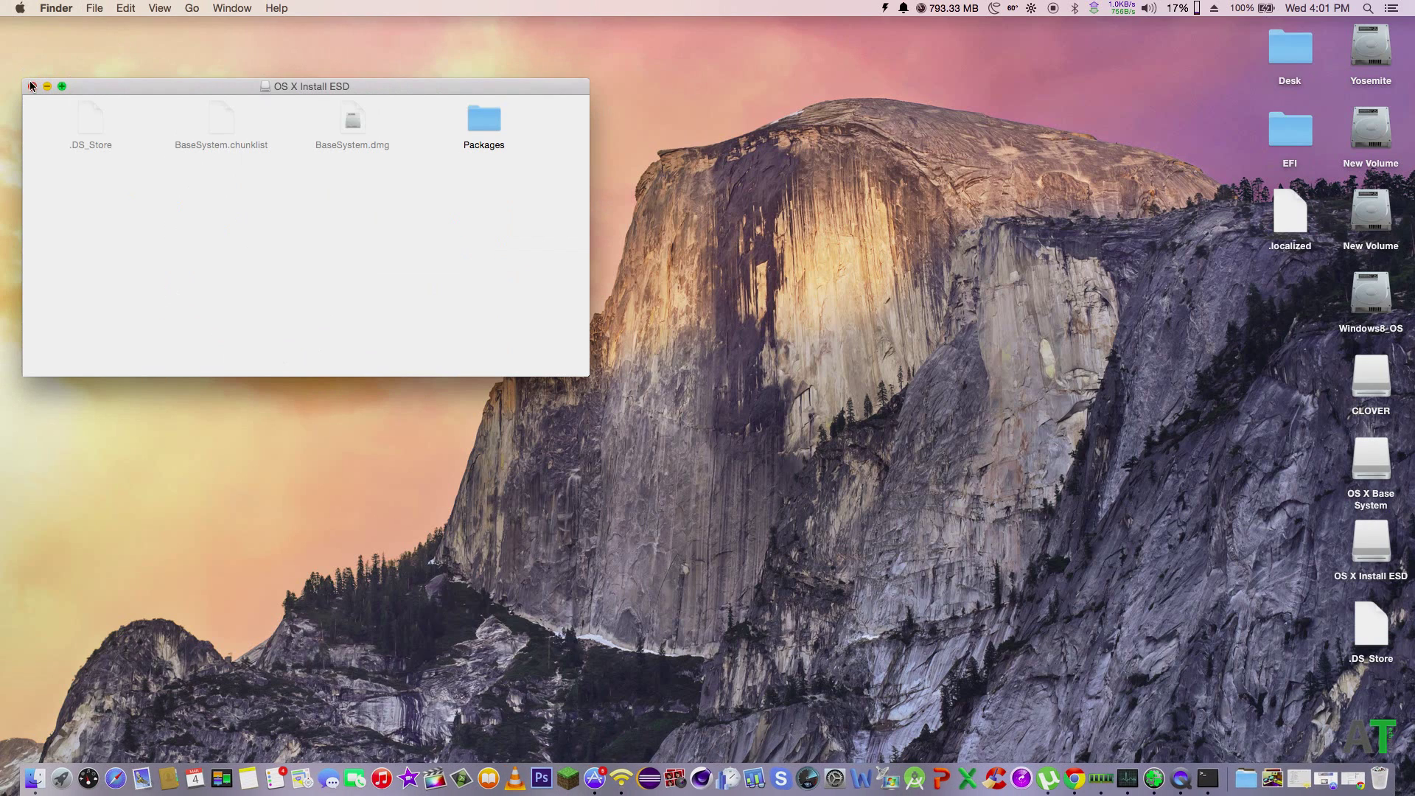
- Close the OS X Install ESD window and open the OS X Base System volume from the desktop
click(31, 86)
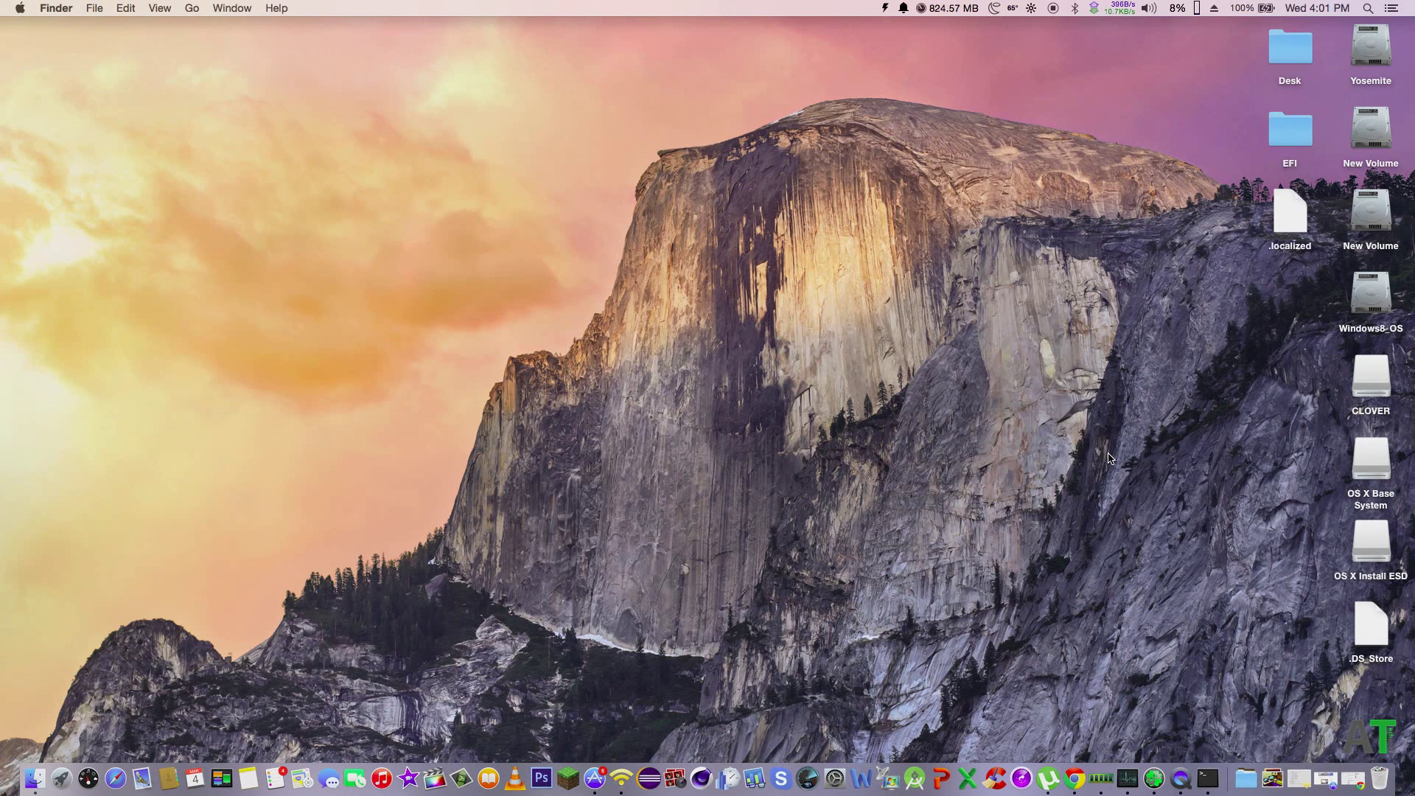
click(1373, 496)
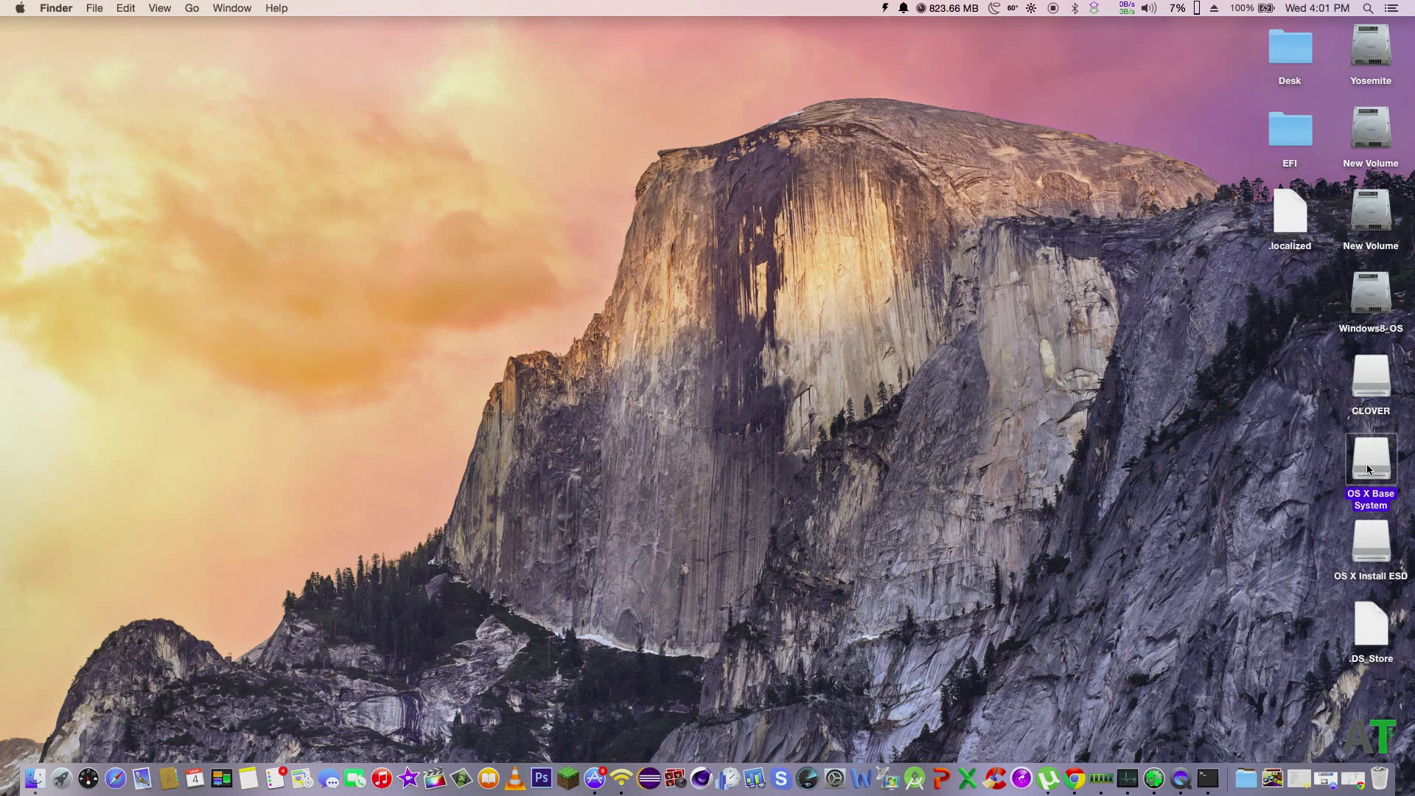
drag(1367, 463, 1347, 433)
double_click(1354, 451)
right_click(616, 445)
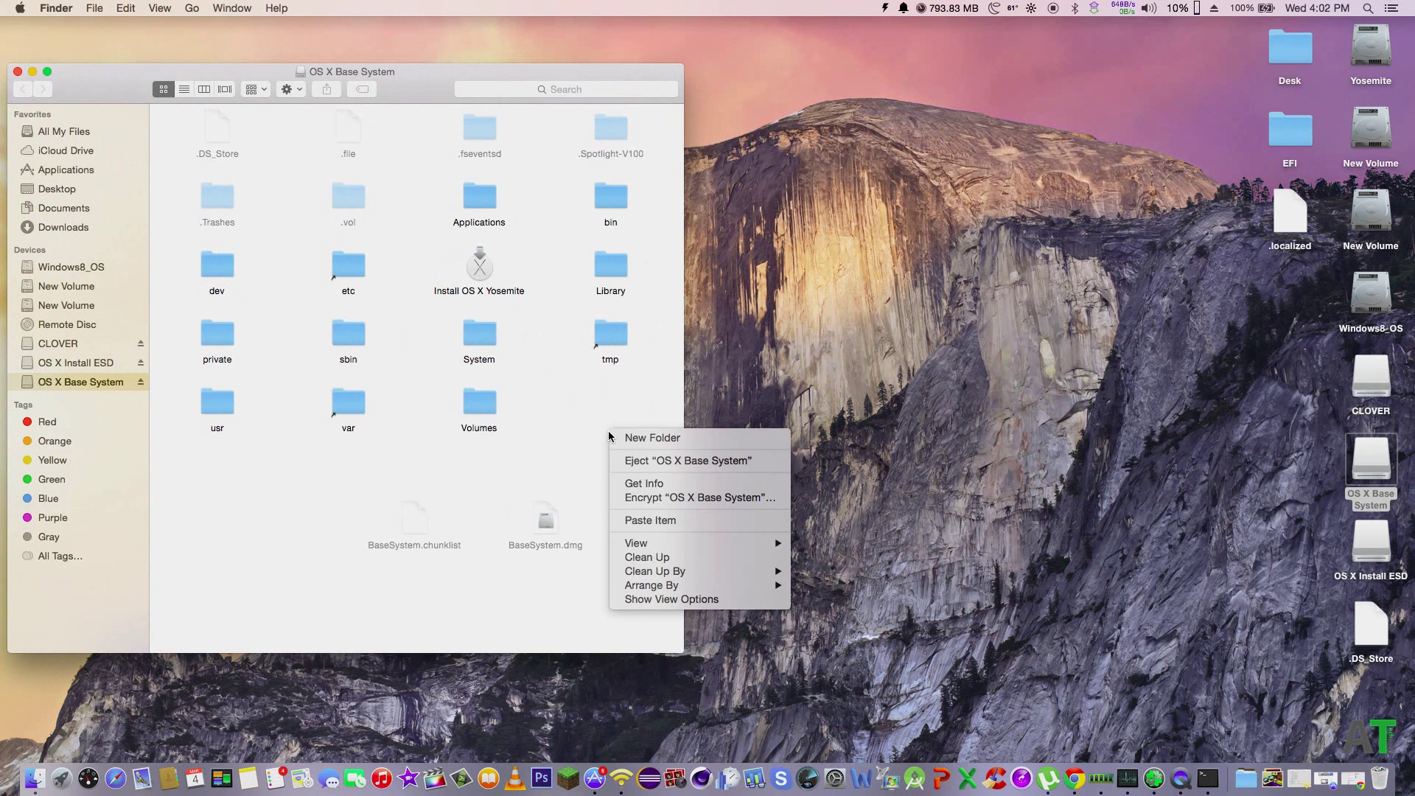
click(575, 431)
- Open the CLOVER volume, move its window to the right, and open the EFI folder
double_click(1371, 380)
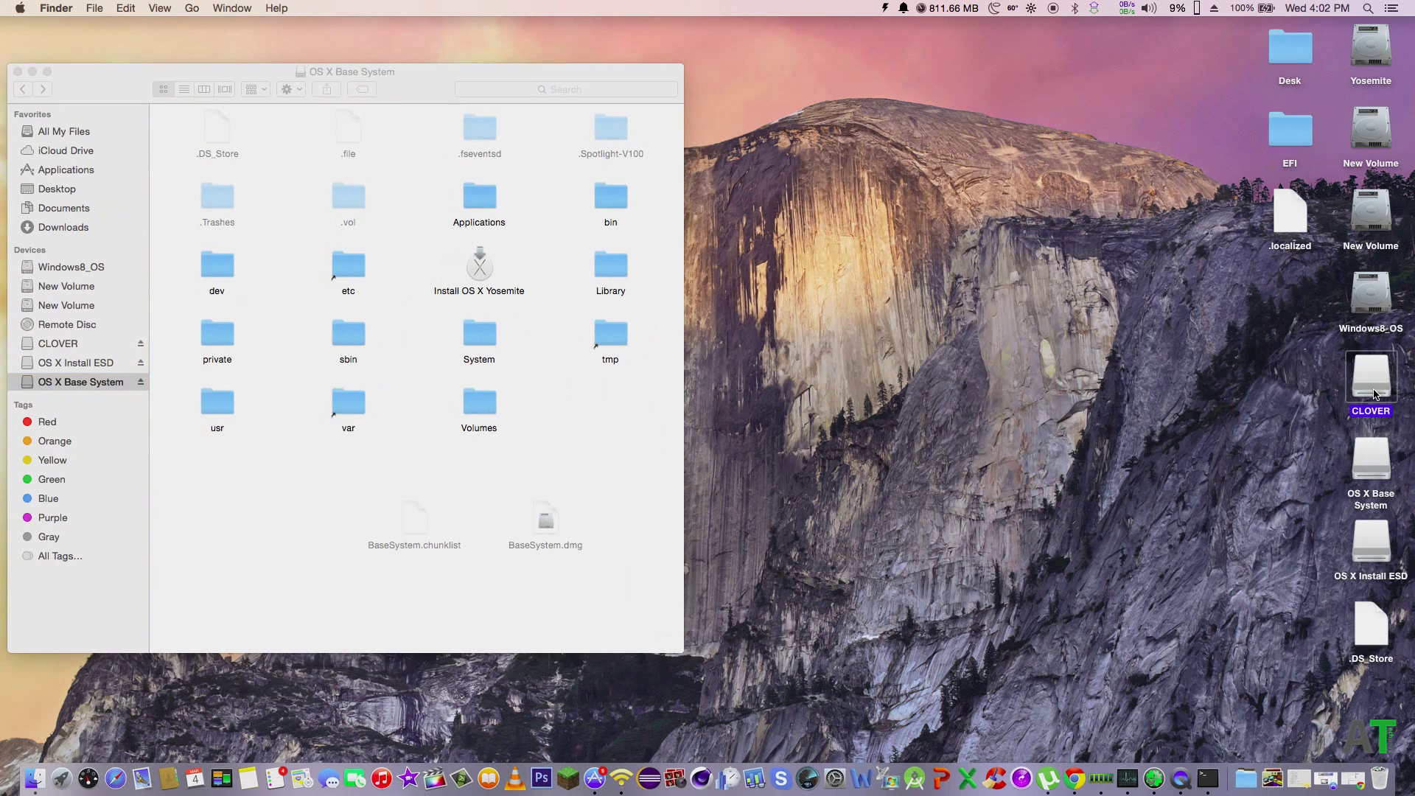
drag(391, 101, 1071, 191)
double_click(925, 296)
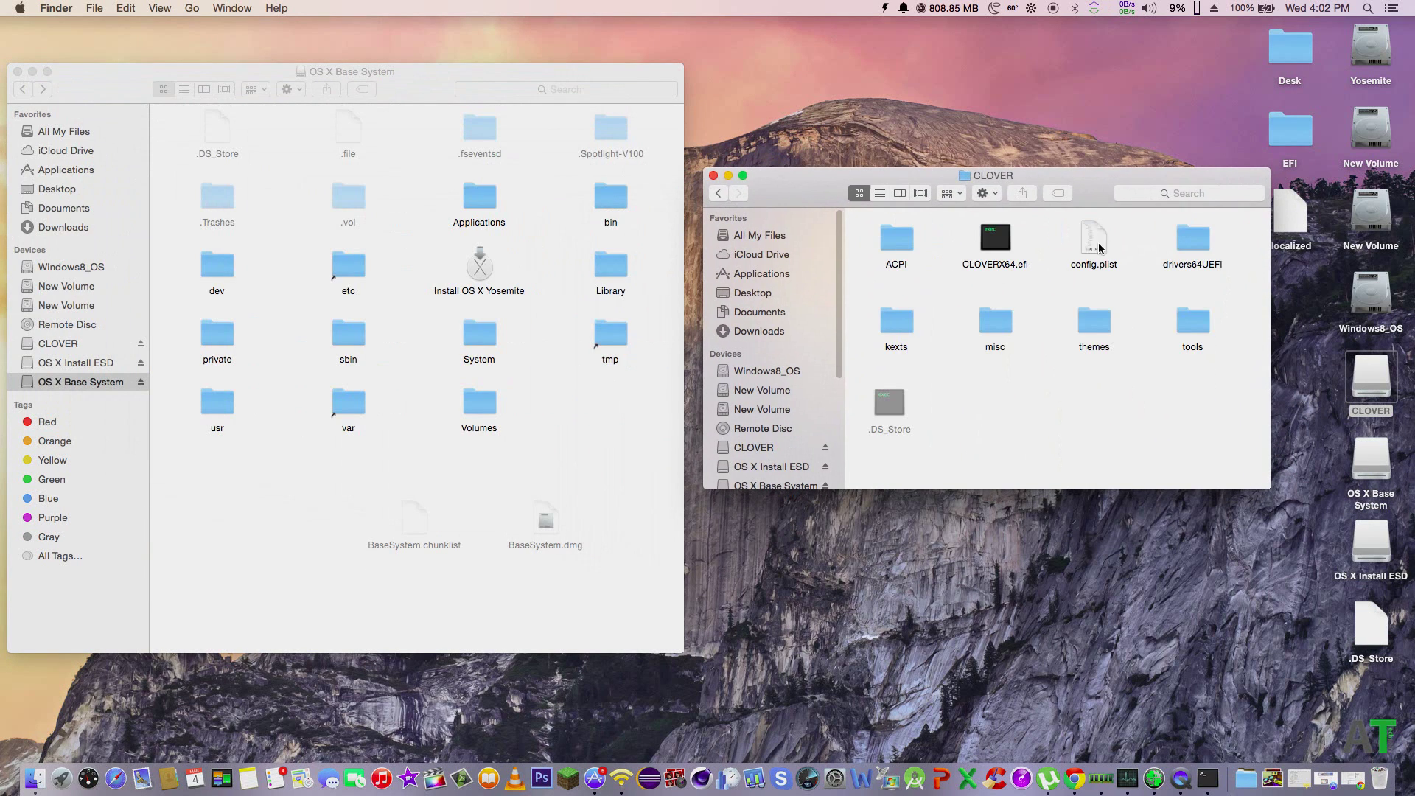
- Repeatedly select and deselect config.plist in the CLOVER folder
click(1095, 239)
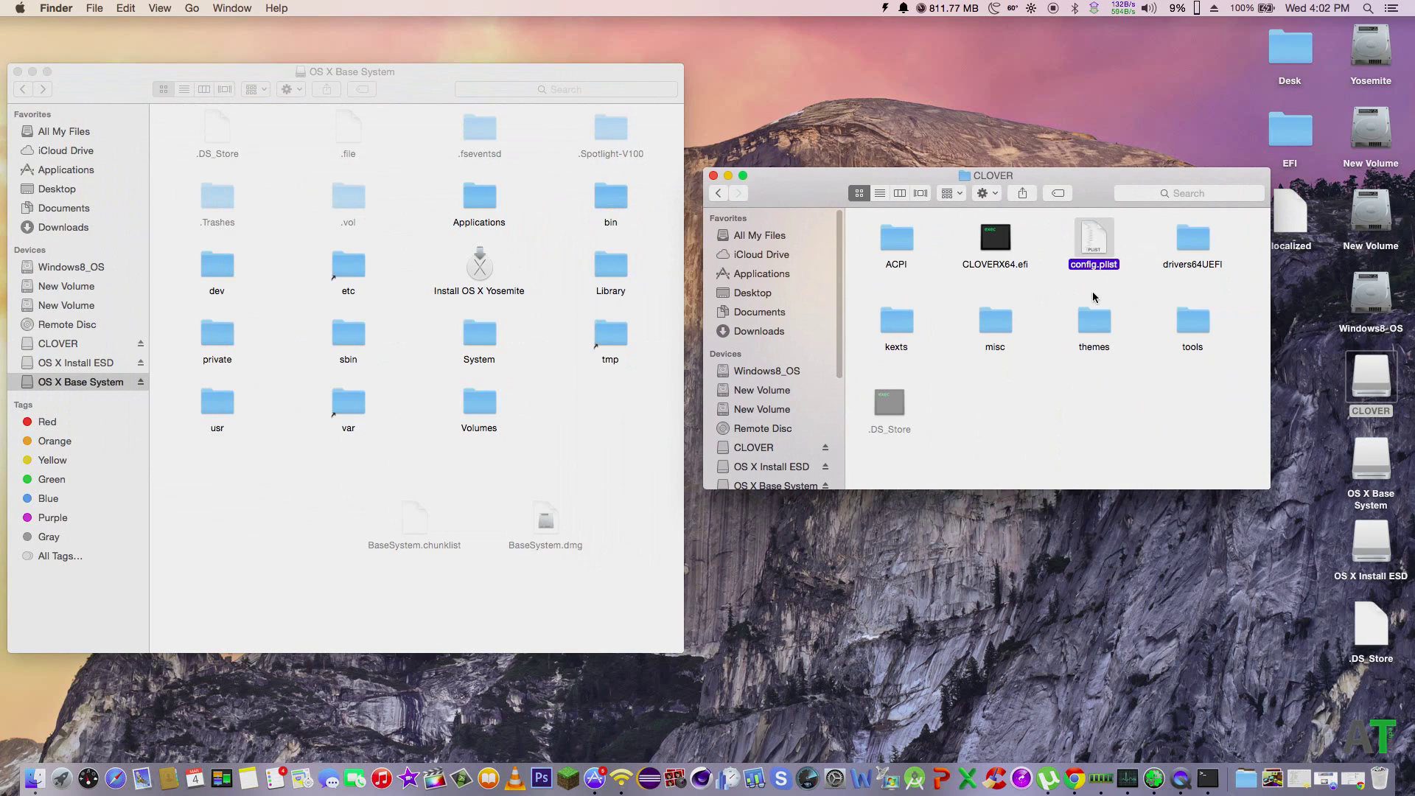
click(1125, 294)
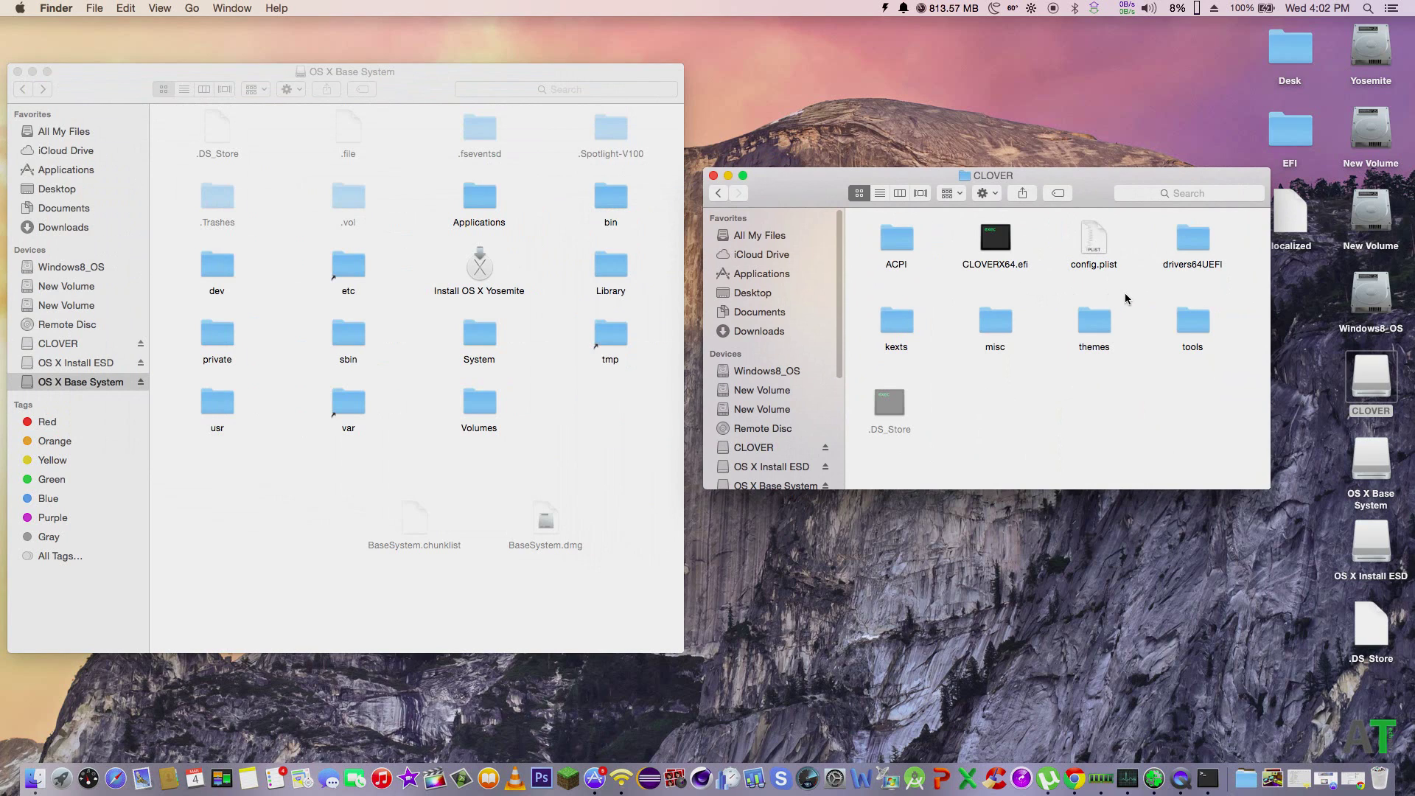
click(1100, 241)
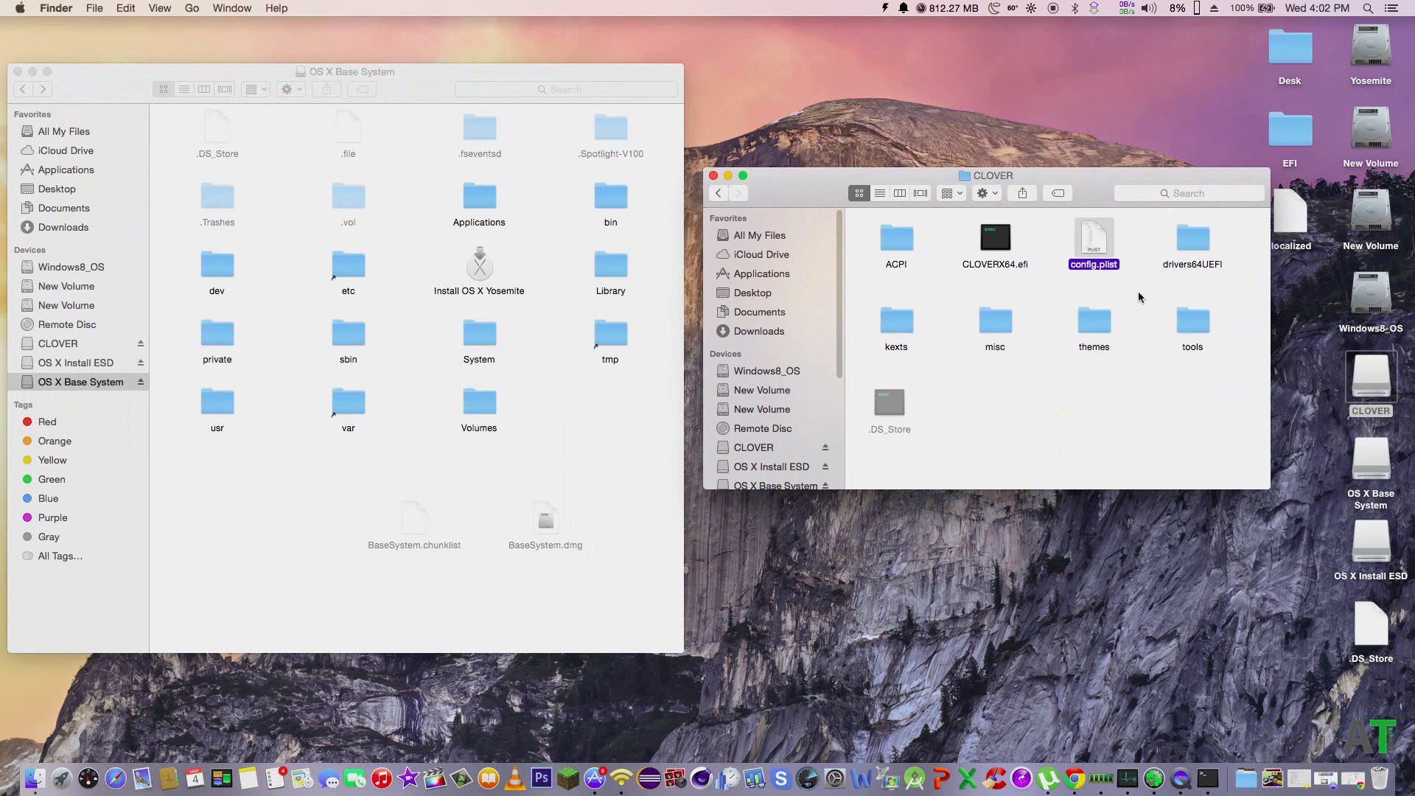
click(1138, 290)
click(1102, 245)
click(1130, 241)
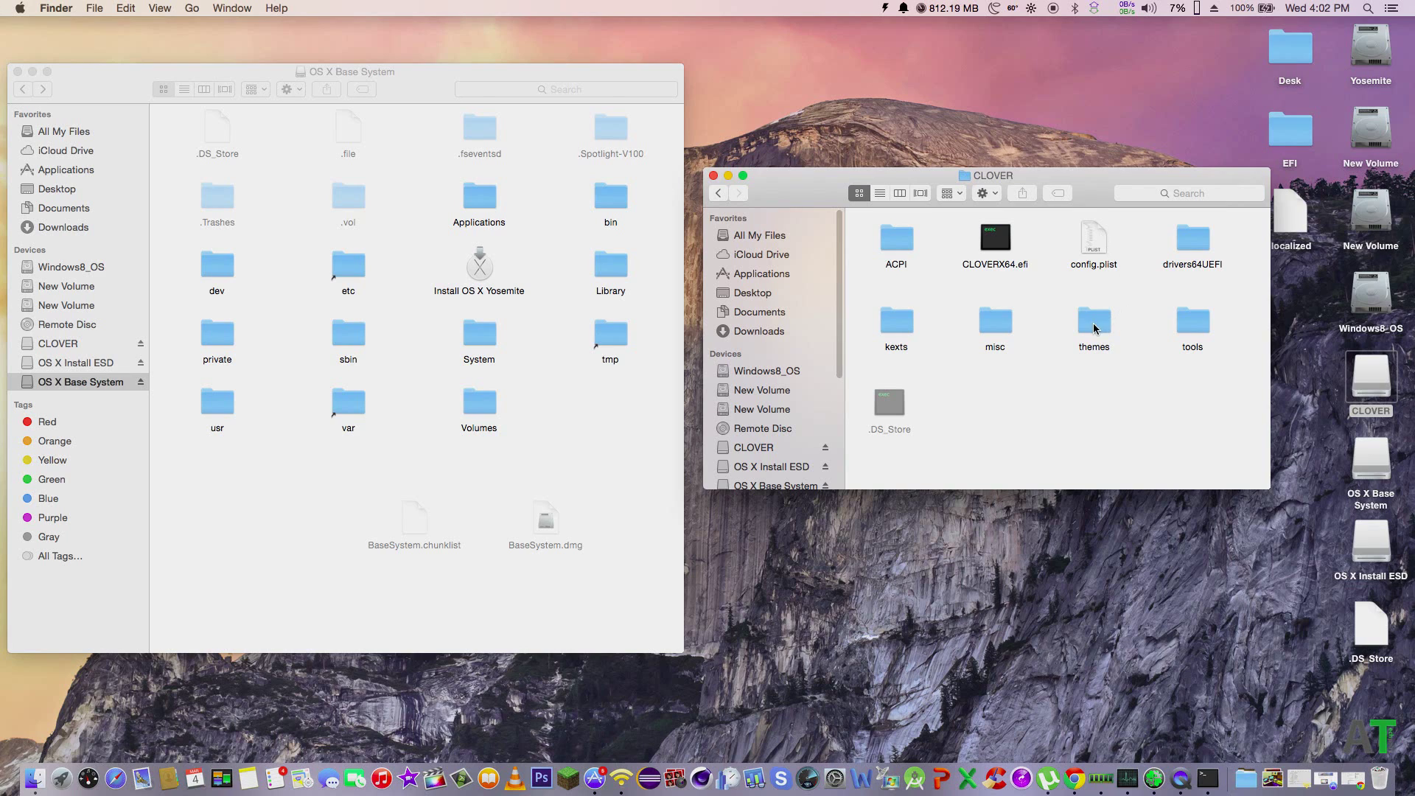
click(1098, 249)
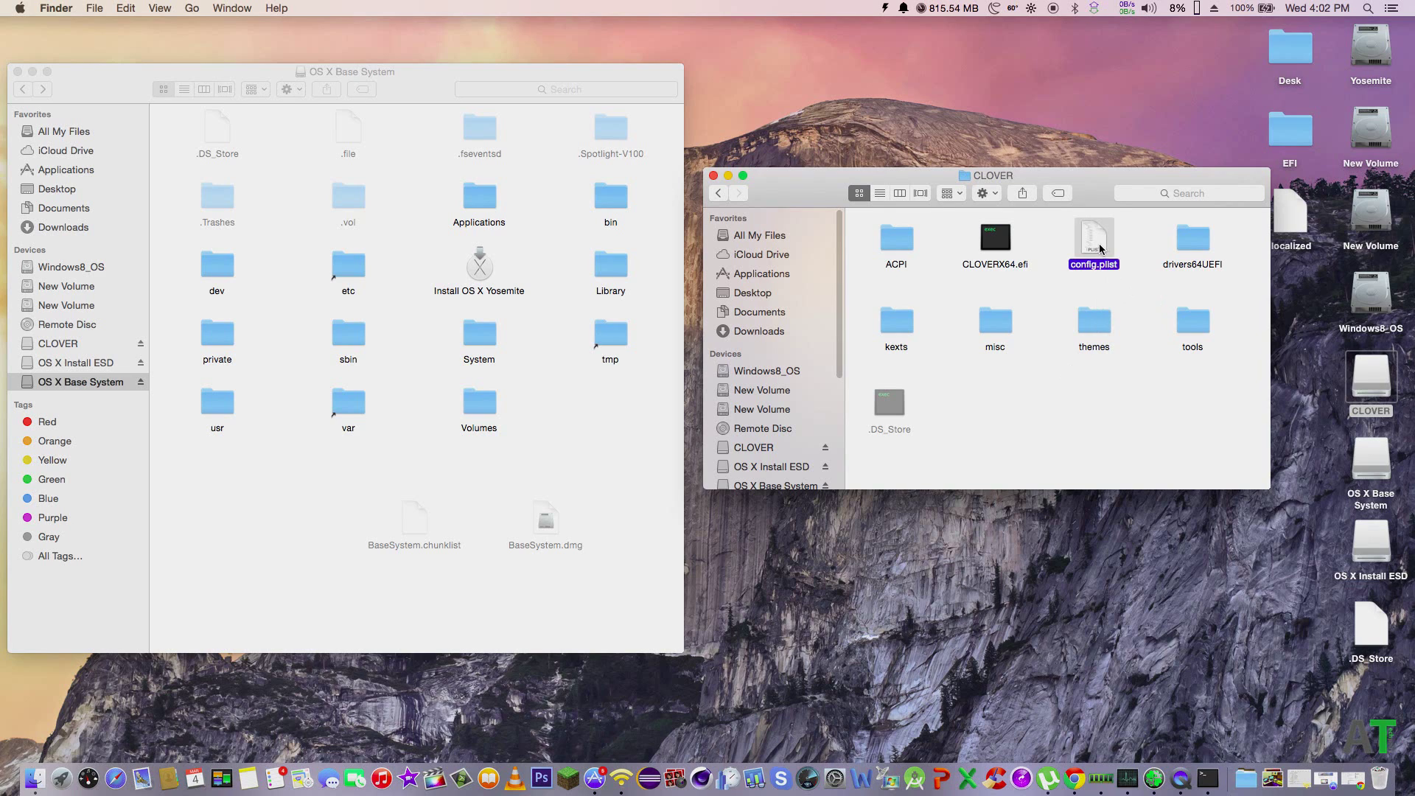
click(1121, 238)
click(1095, 240)
click(1125, 236)
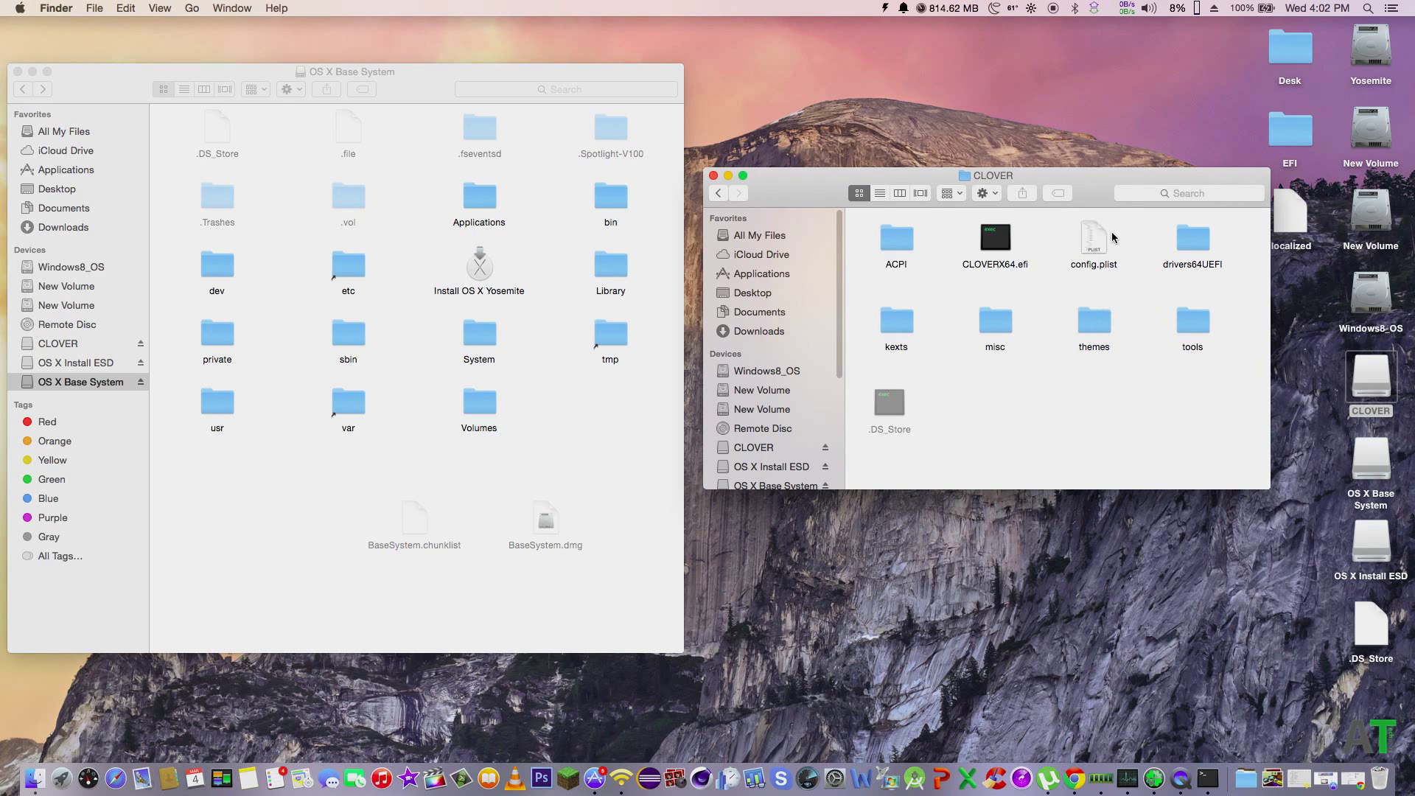